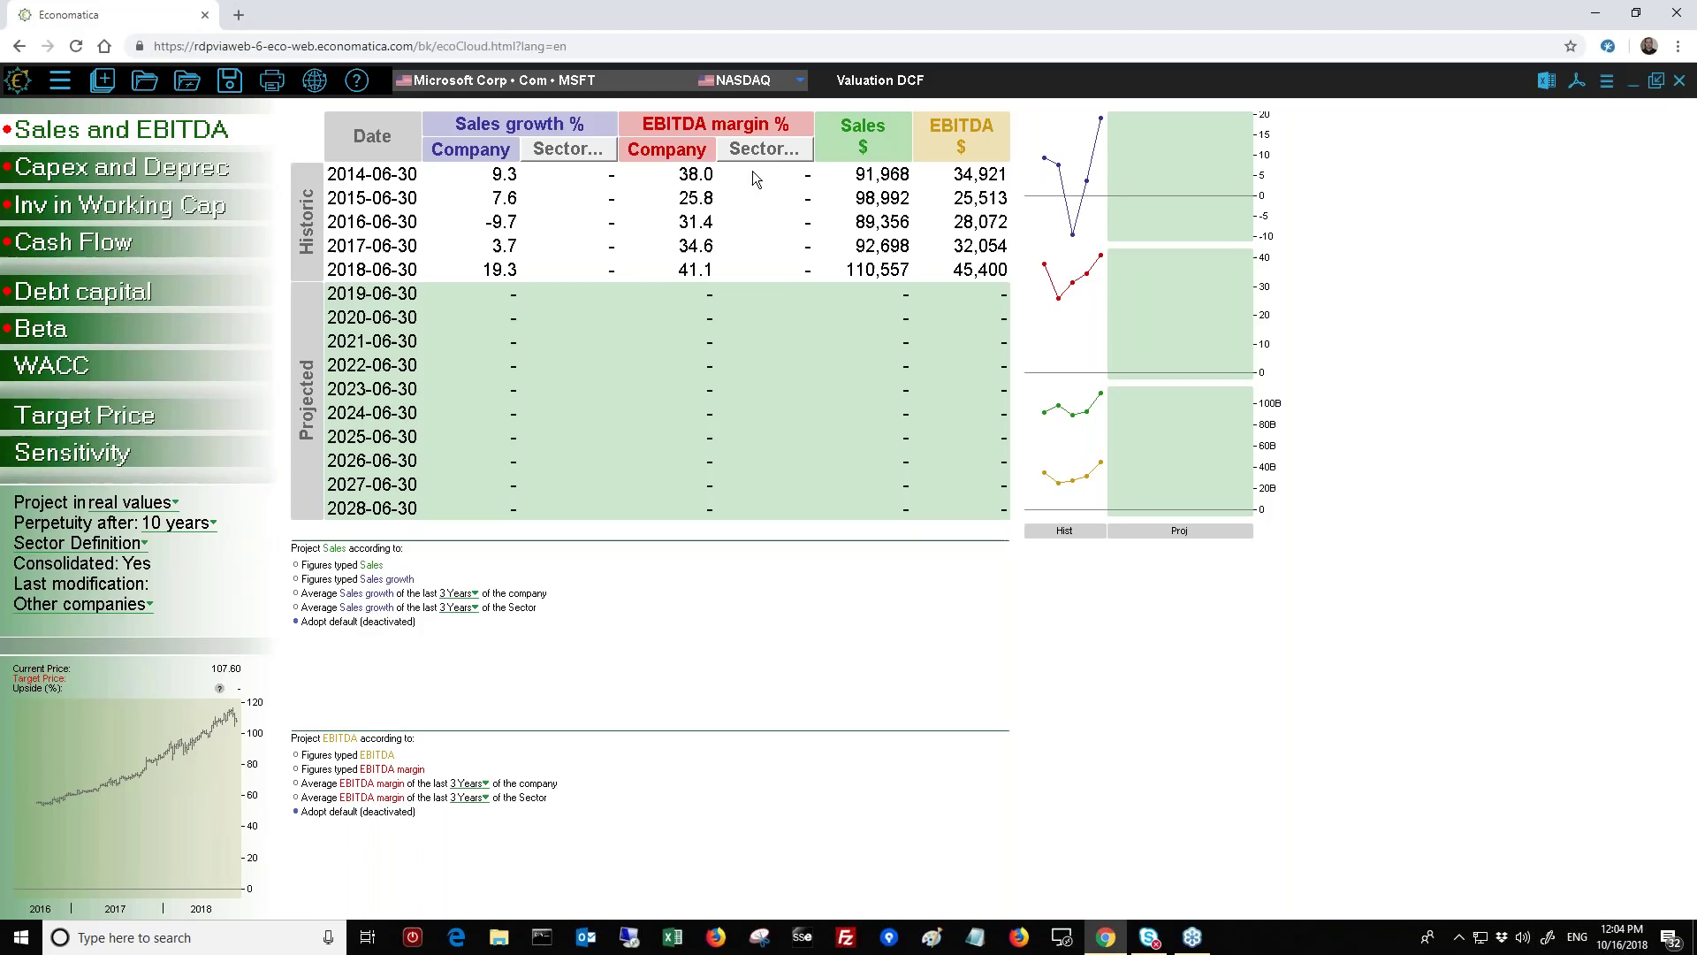
# Step: Load the sector figures for sales growth and EBITDA margin, and project Sales from typed Sales growth of 10% for 2019 through 2021
pyautogui.click(767, 150)
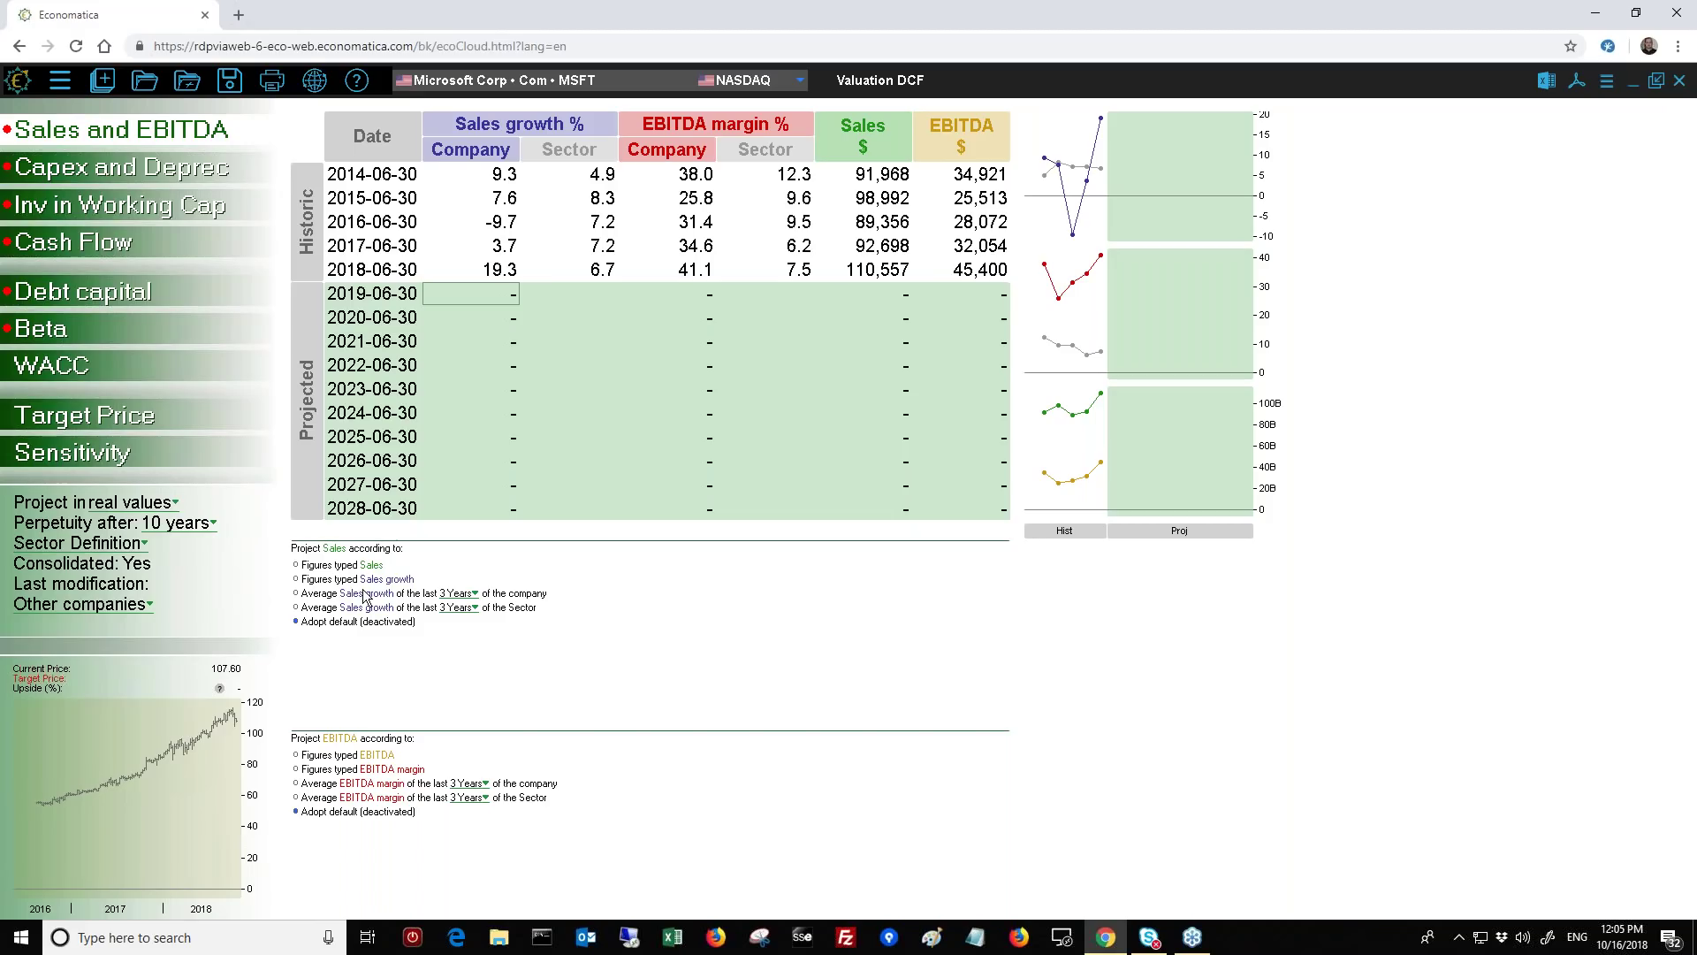
pyautogui.click(311, 569)
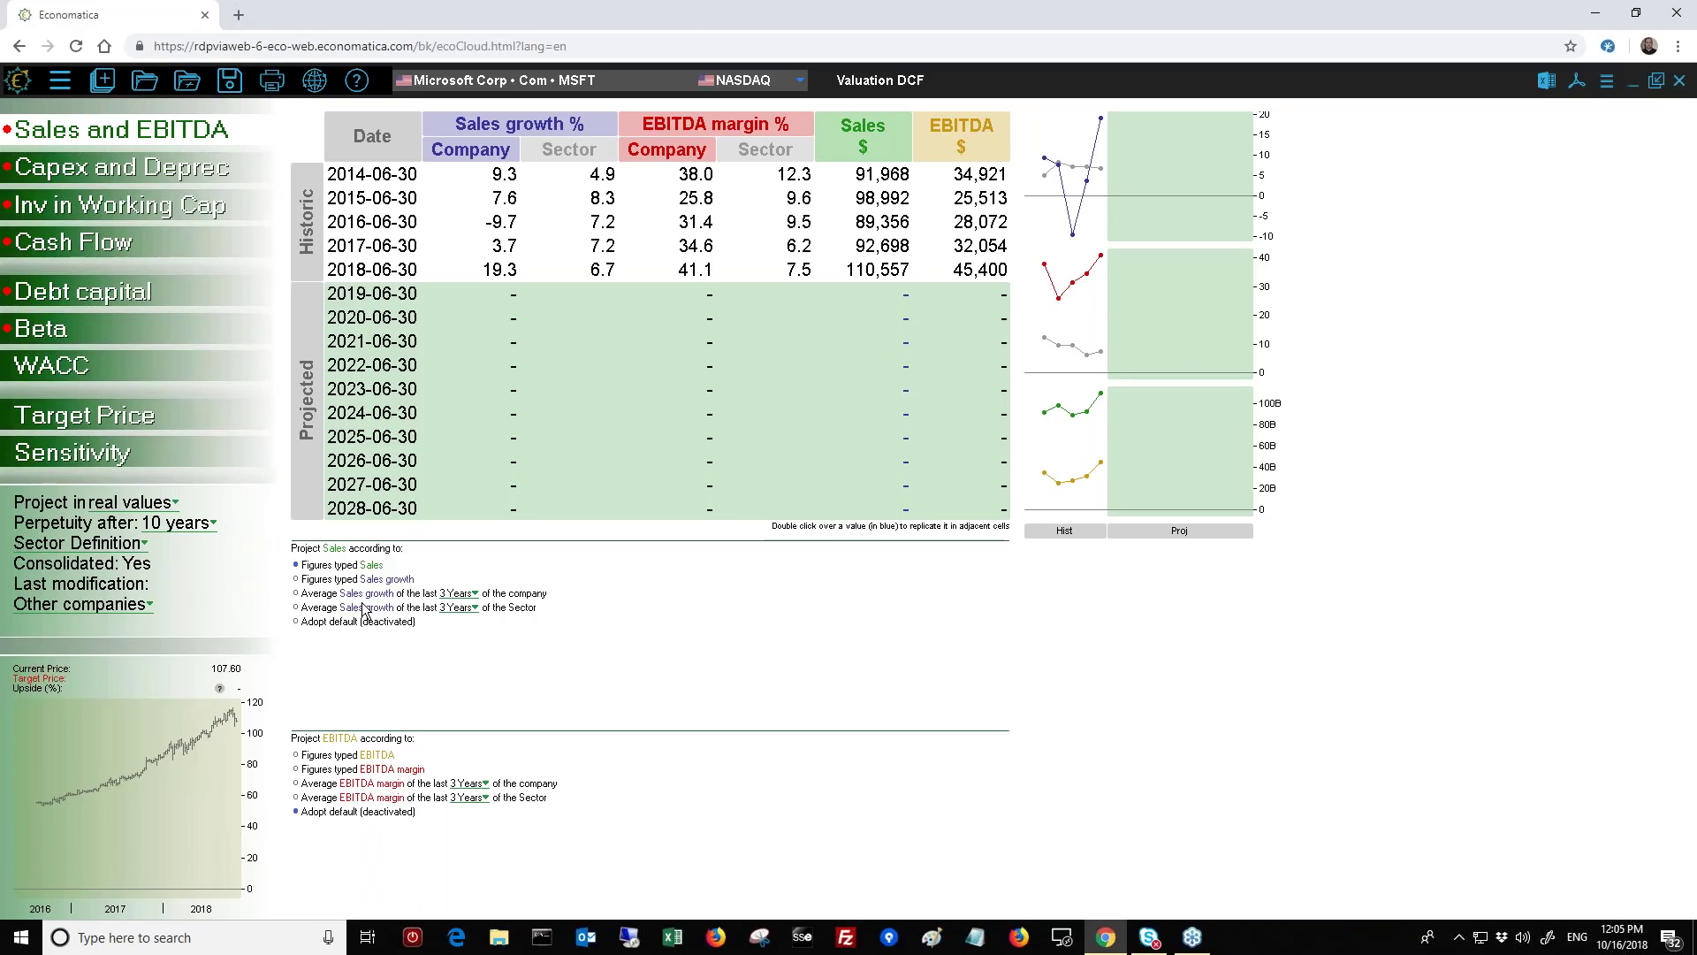
pyautogui.click(314, 582)
pyautogui.click(395, 585)
pyautogui.write('10')
pyautogui.press('Return')
pyautogui.write('10')
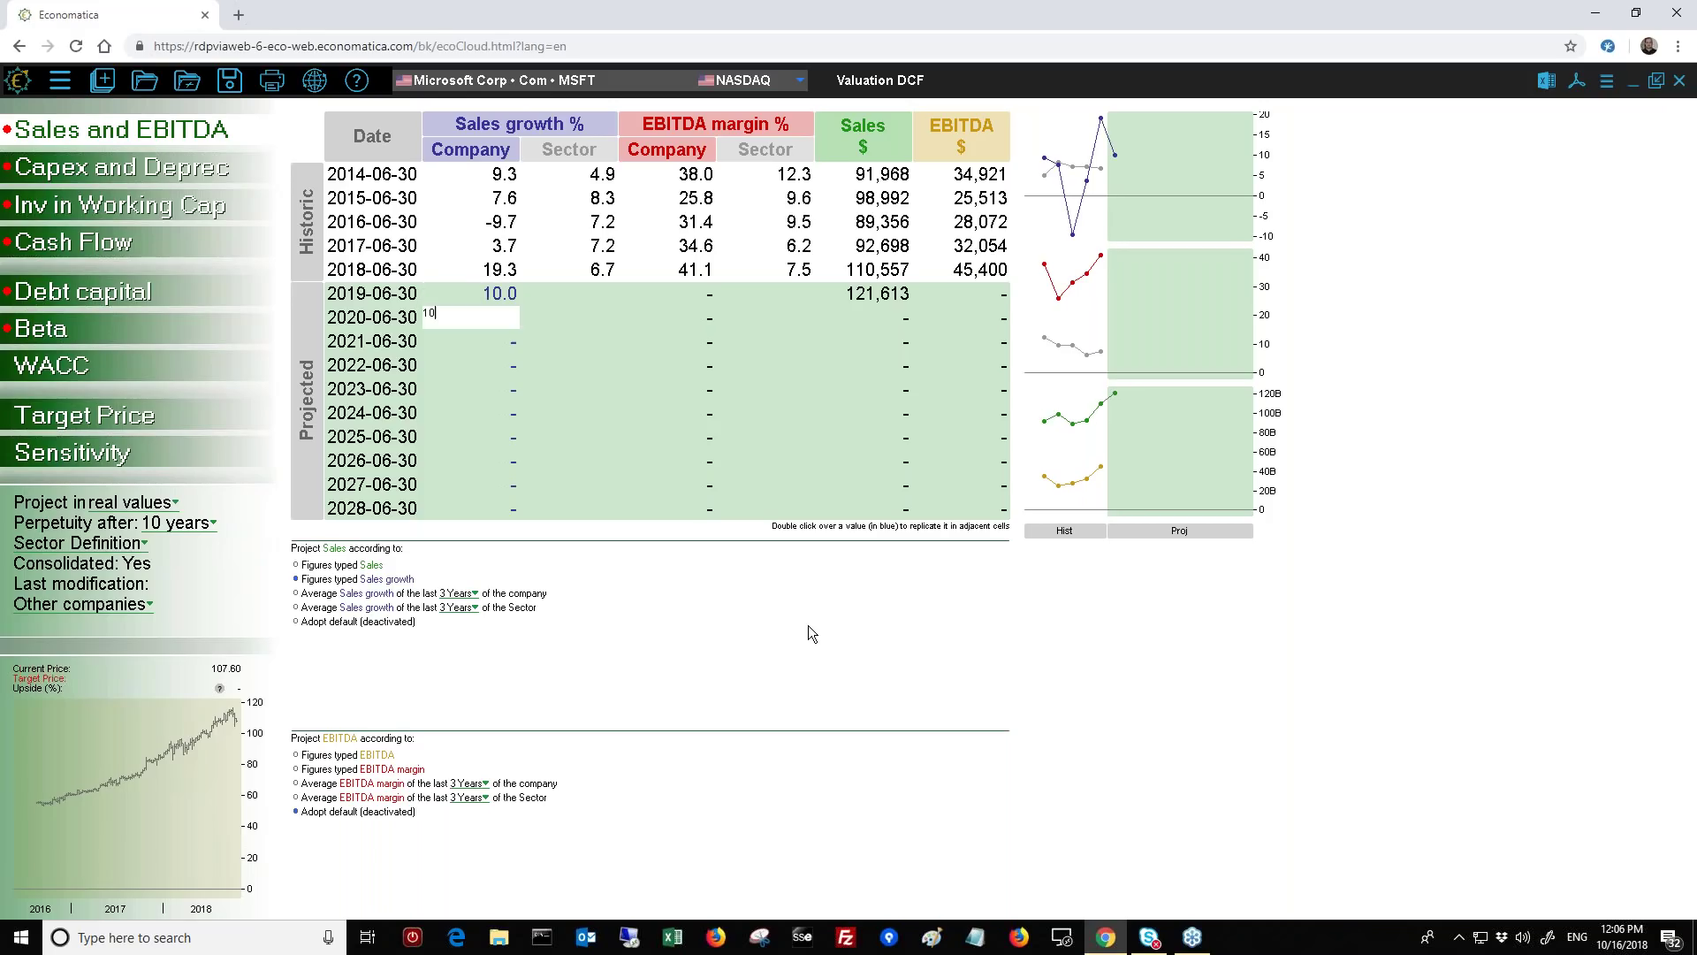
pyautogui.press('Return')
pyautogui.write('10')
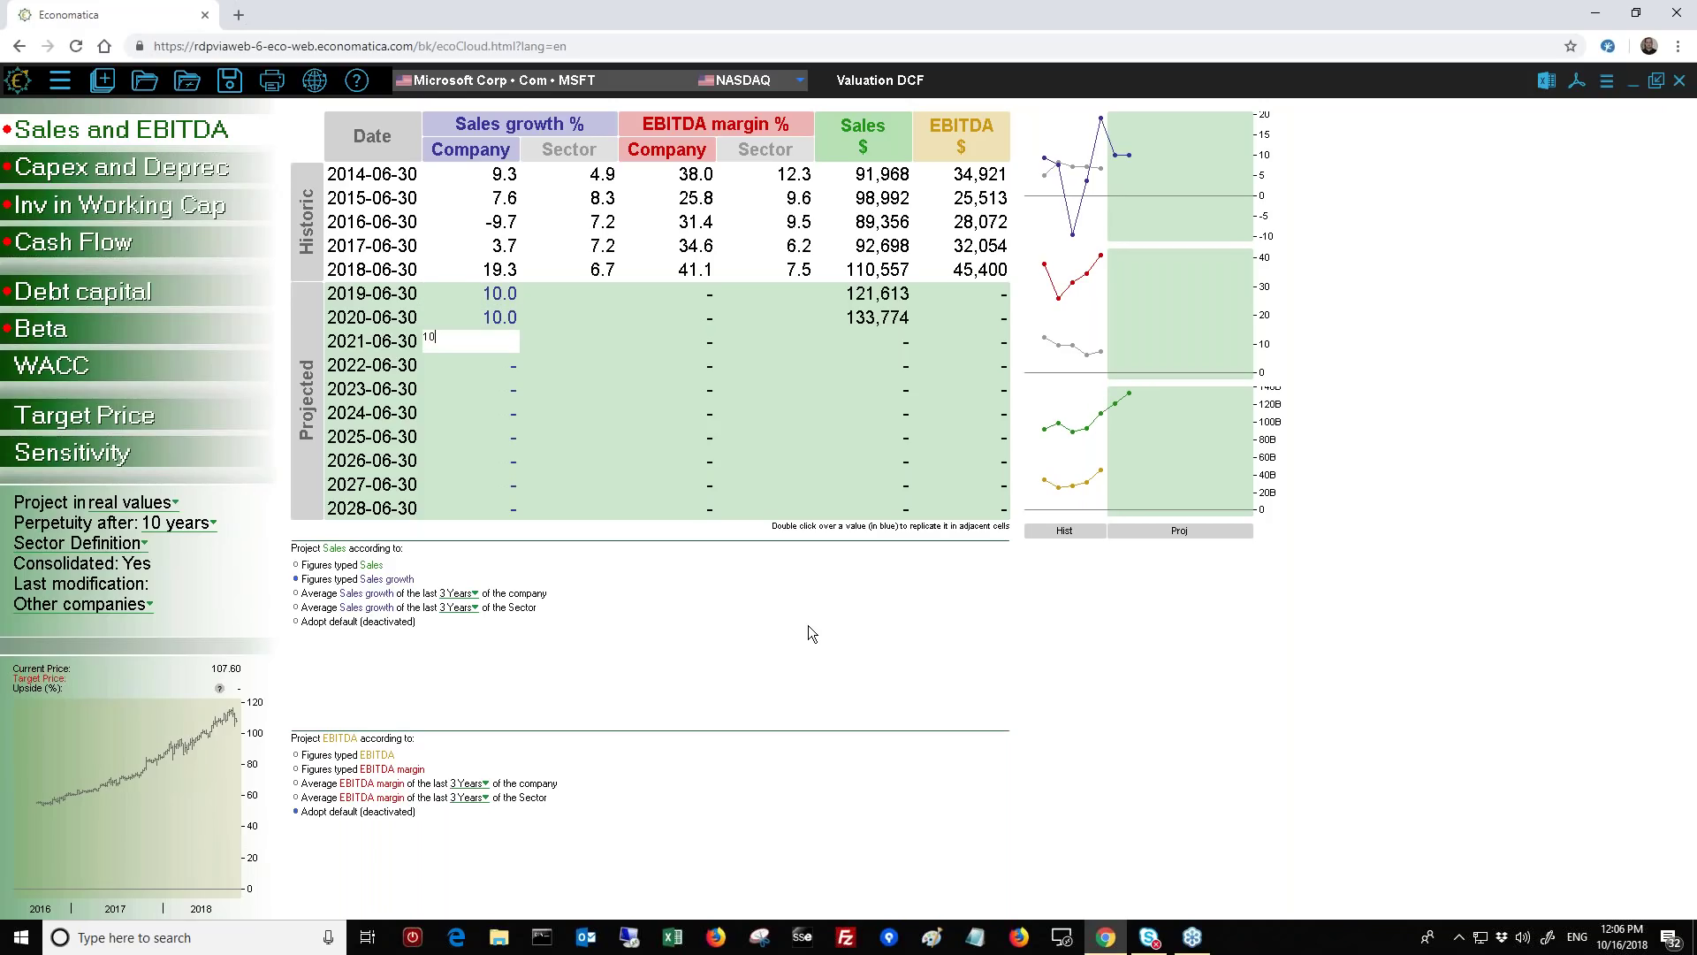
pyautogui.press('Return')
# Step: Set the projected company Sales growth to 7% for 2022 through 2024 and 3% for 2025 through 2028
pyautogui.write('7')
pyautogui.press('Return')
pyautogui.write('7')
pyautogui.press('Return')
pyautogui.write('7')
pyautogui.press('Return')
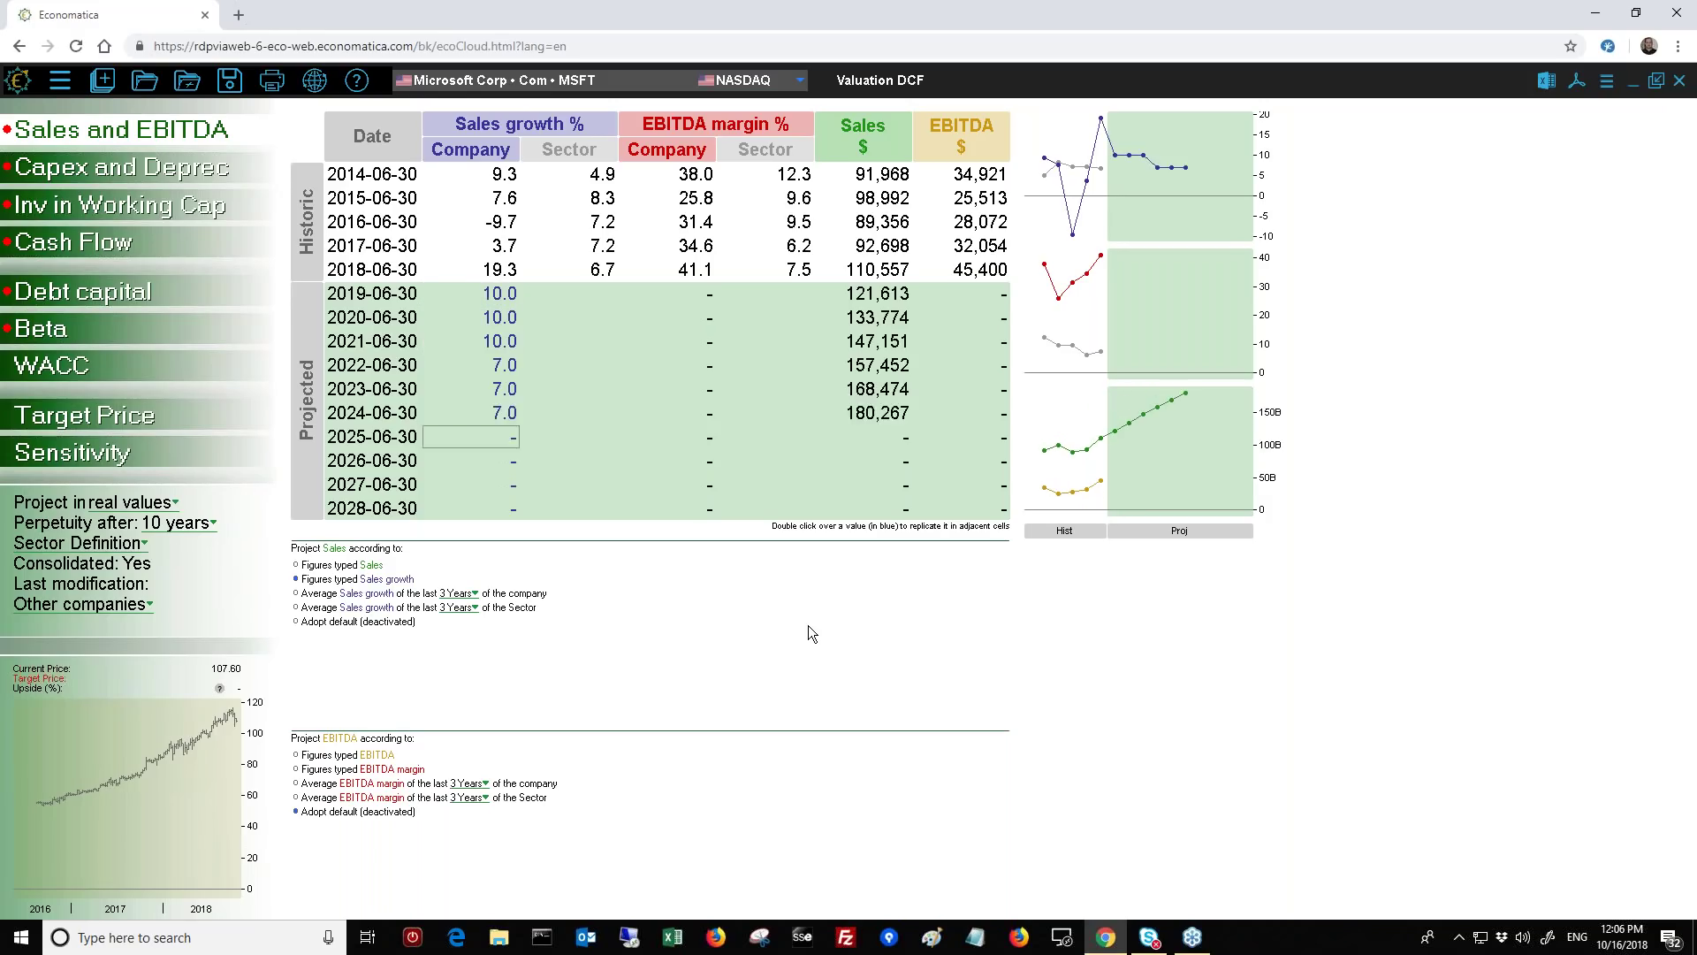
pyautogui.write('3')
pyautogui.press('Return')
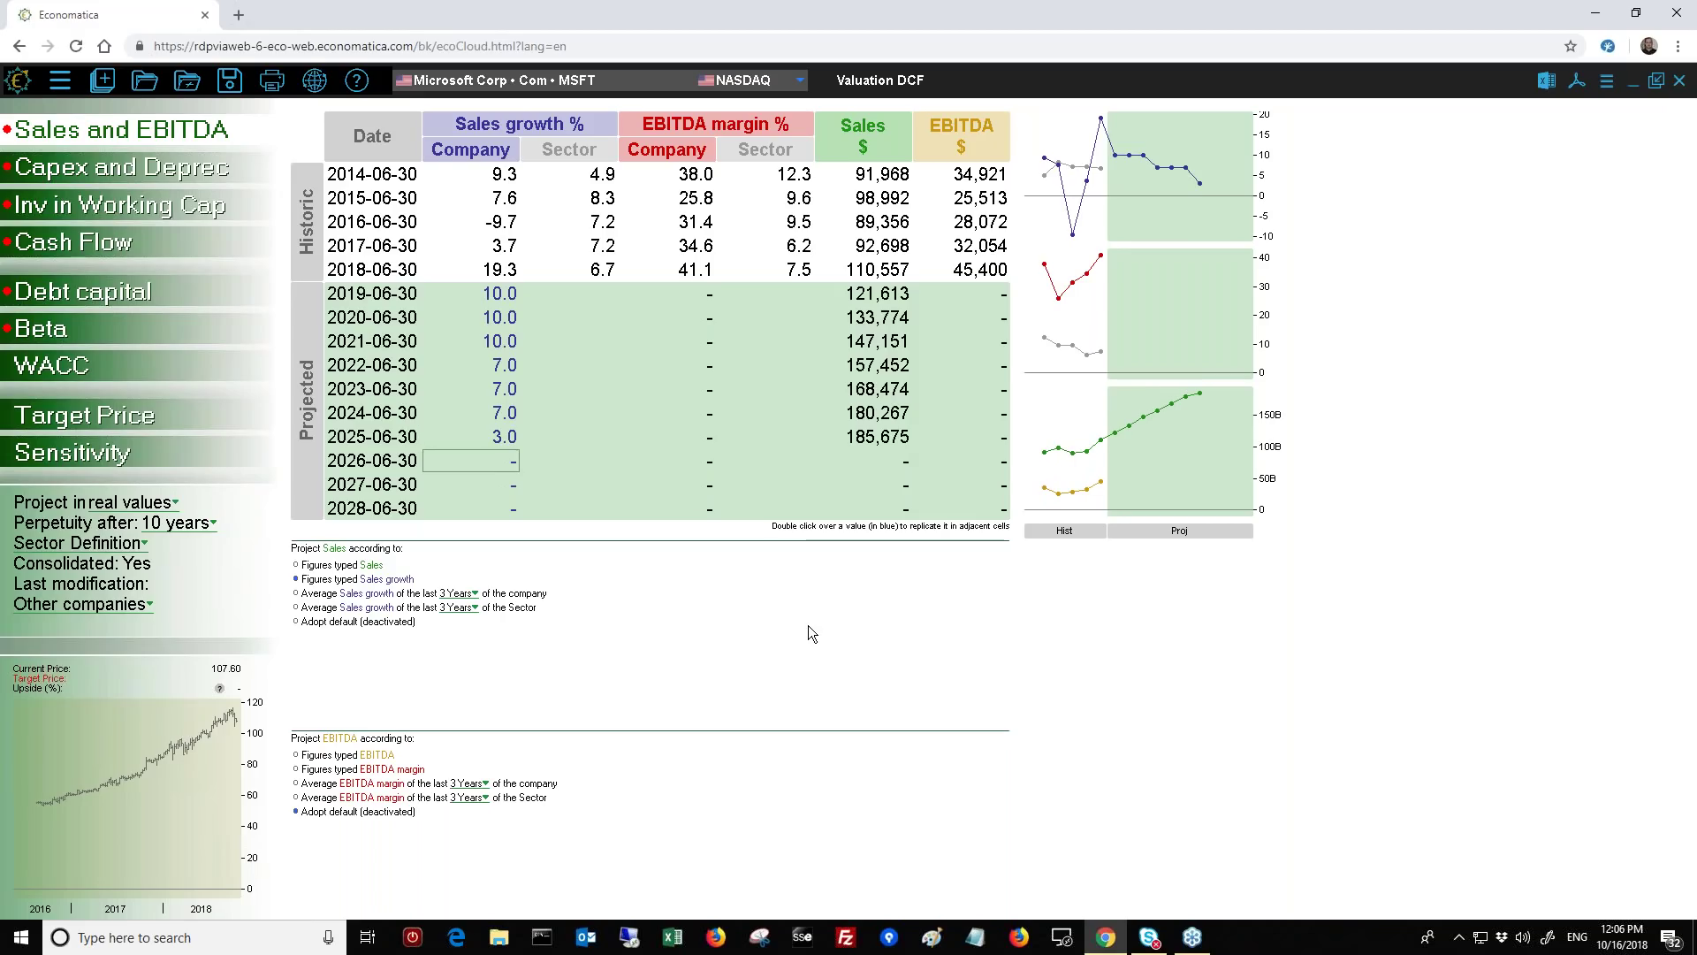
pyautogui.doubleClick(506, 438)
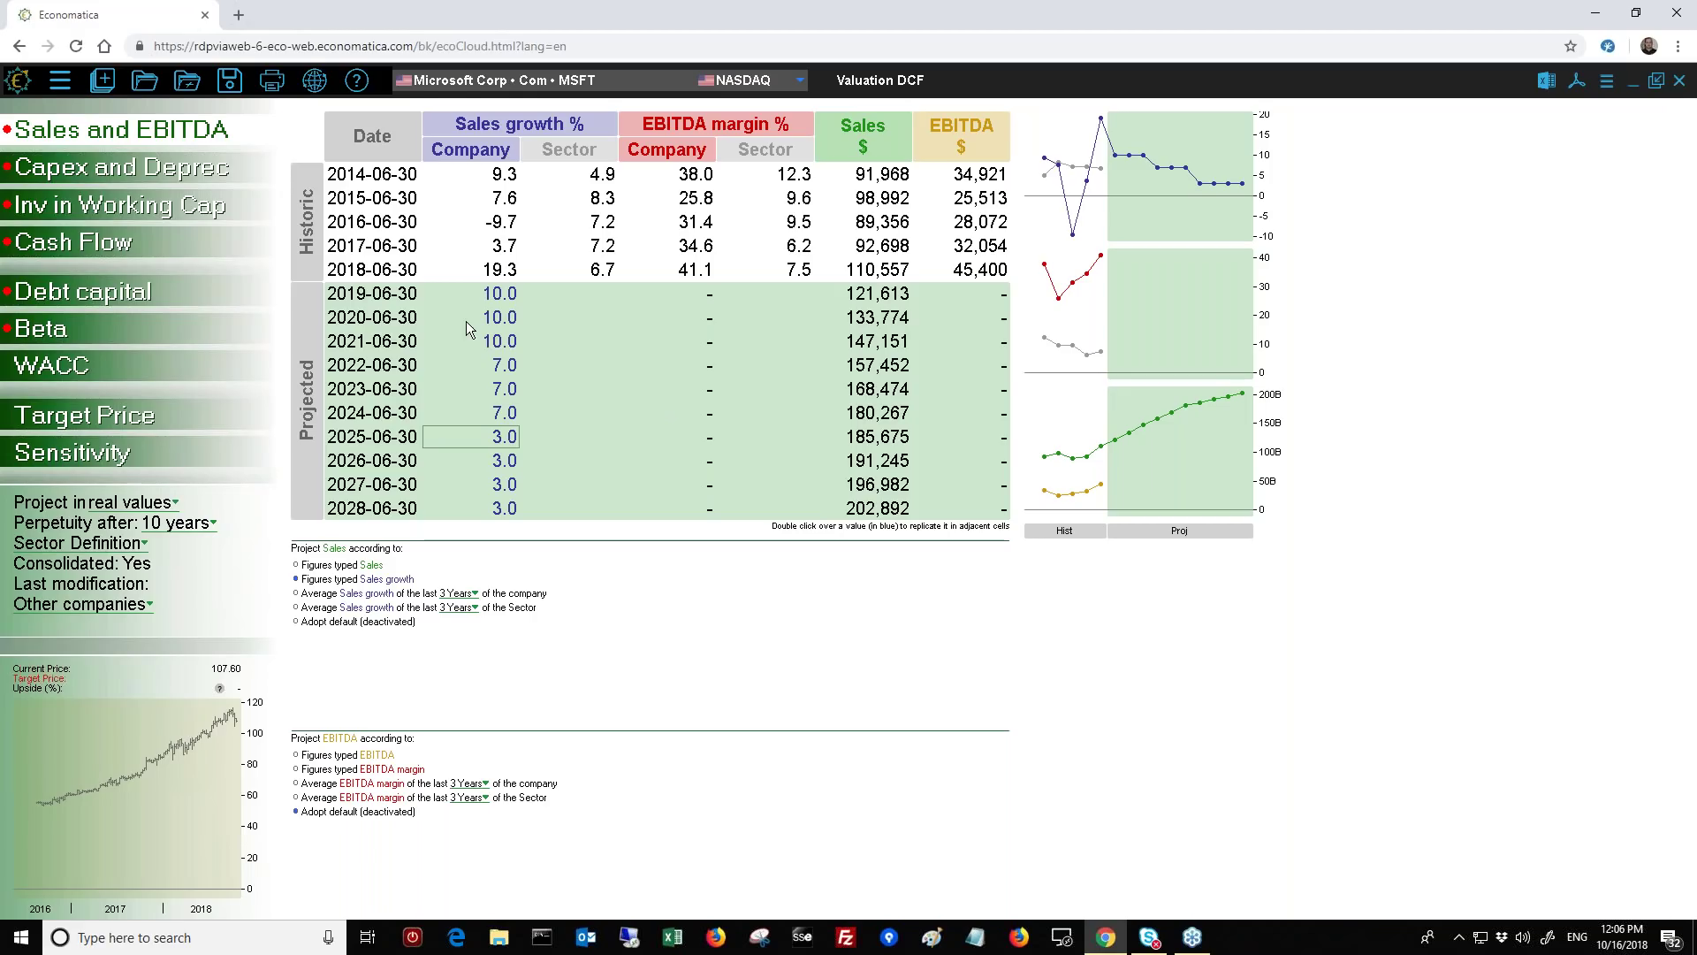
# Step: Try projecting Sales by the company's average Sales growth of the last 3 years, and return to the typed Sales growth figures
pyautogui.click(476, 594)
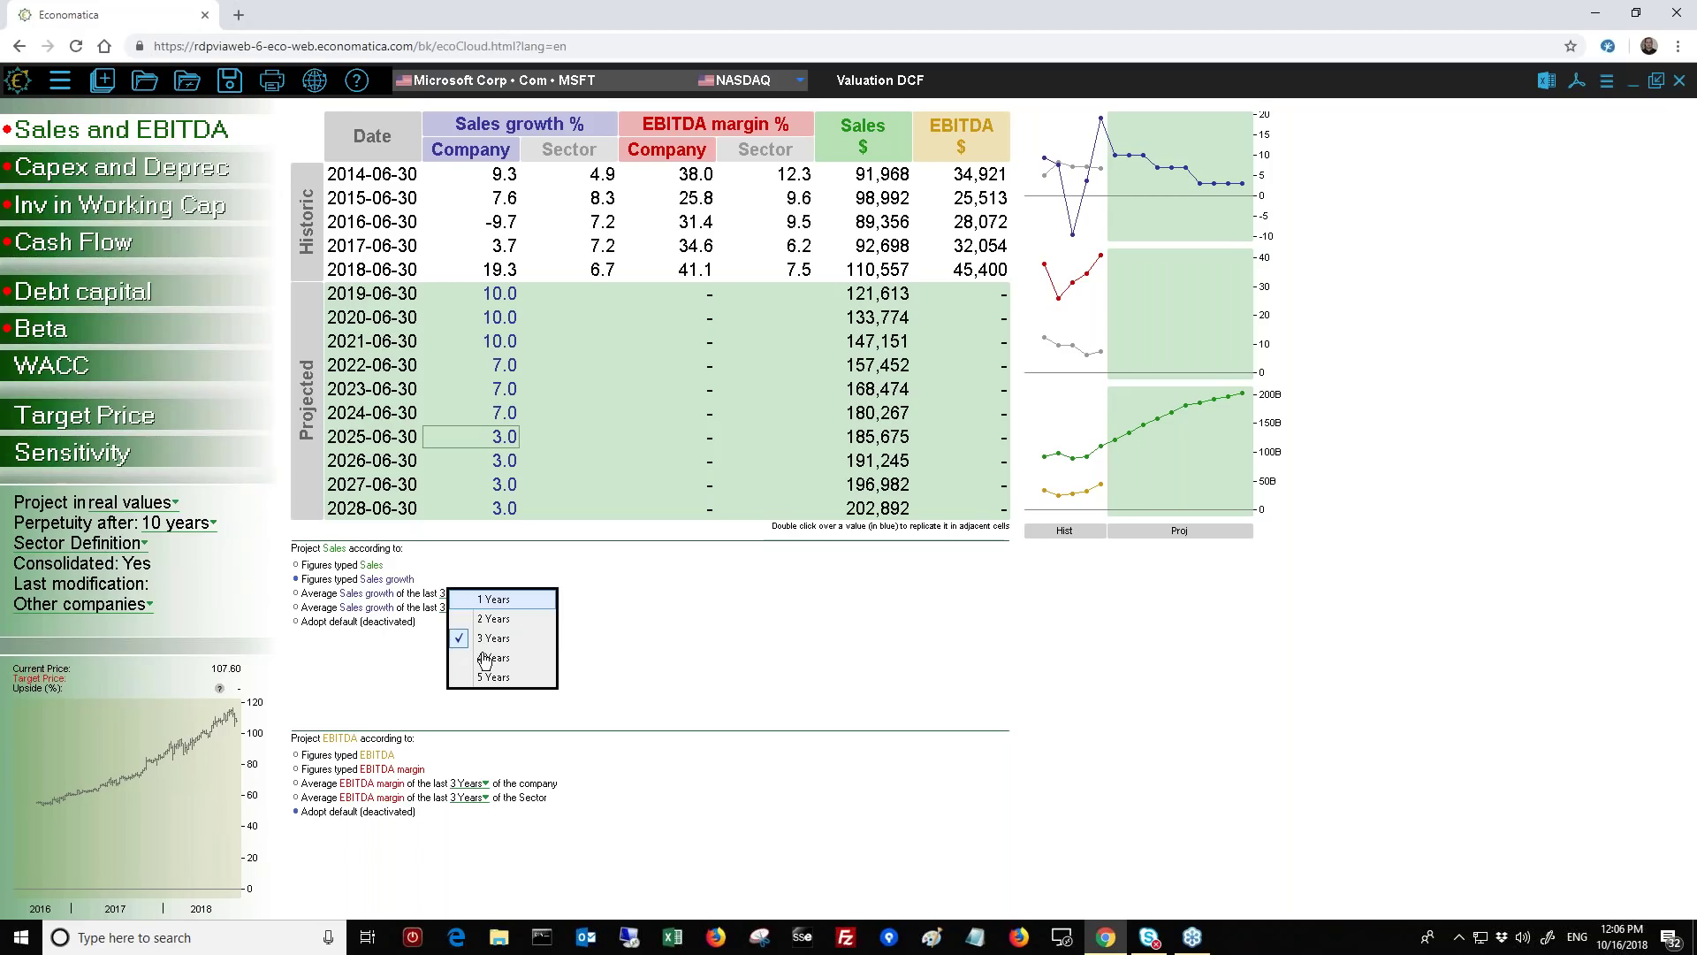
pyautogui.click(493, 640)
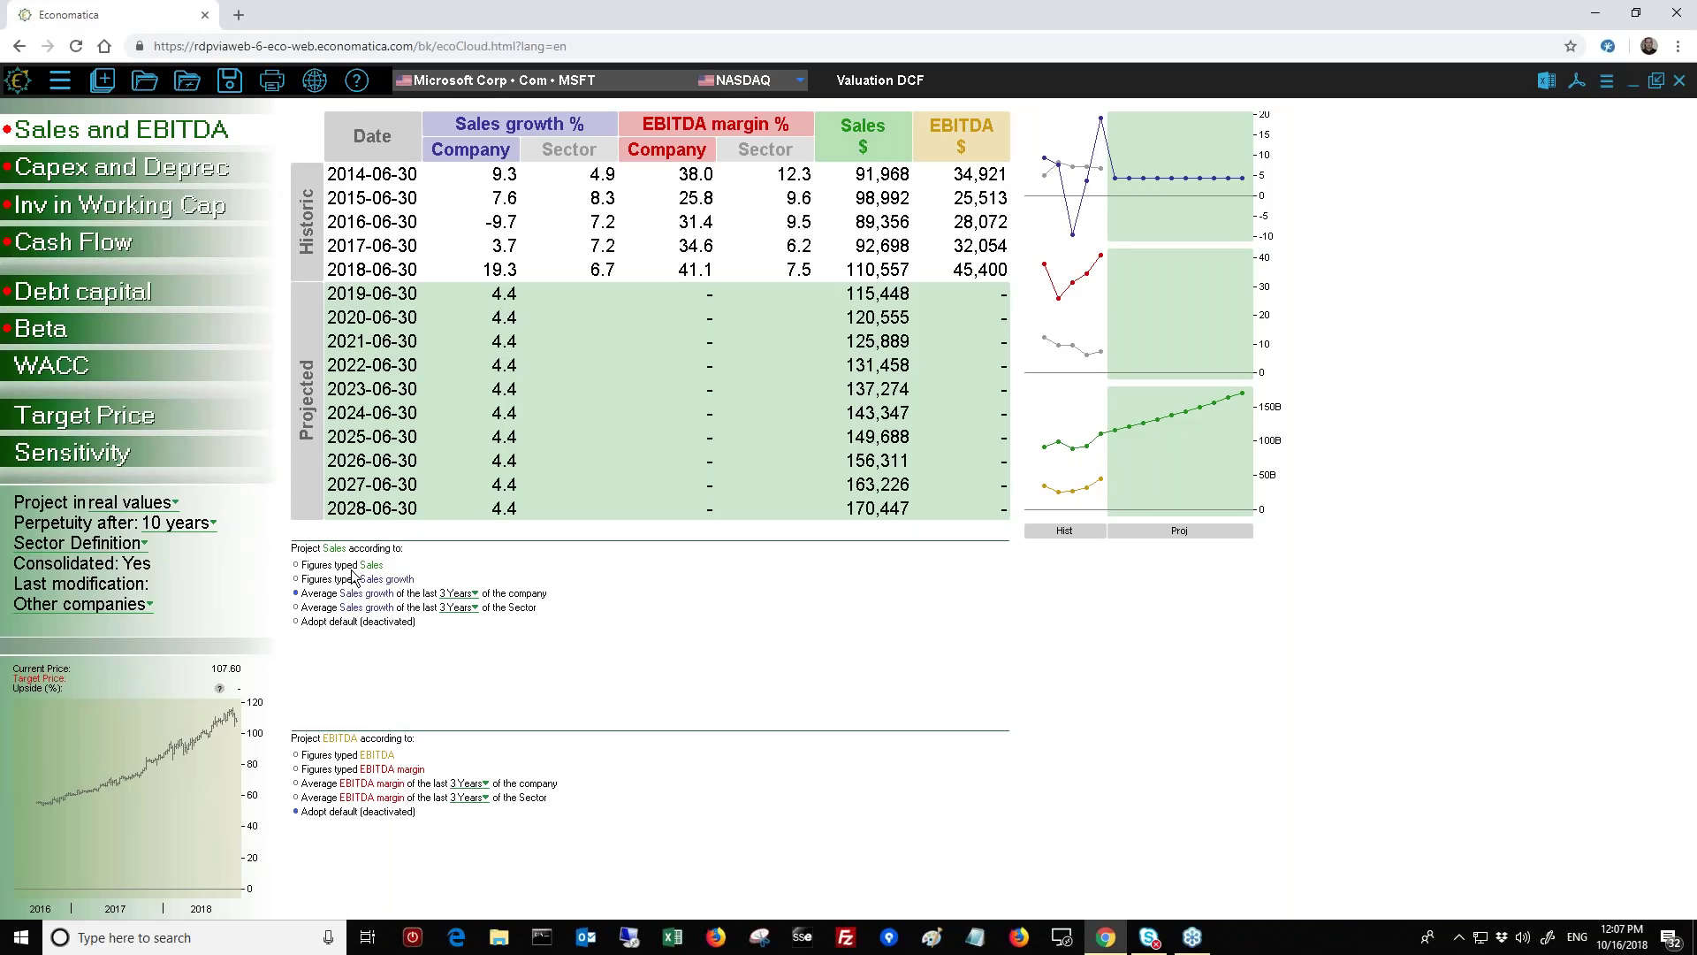
pyautogui.click(296, 580)
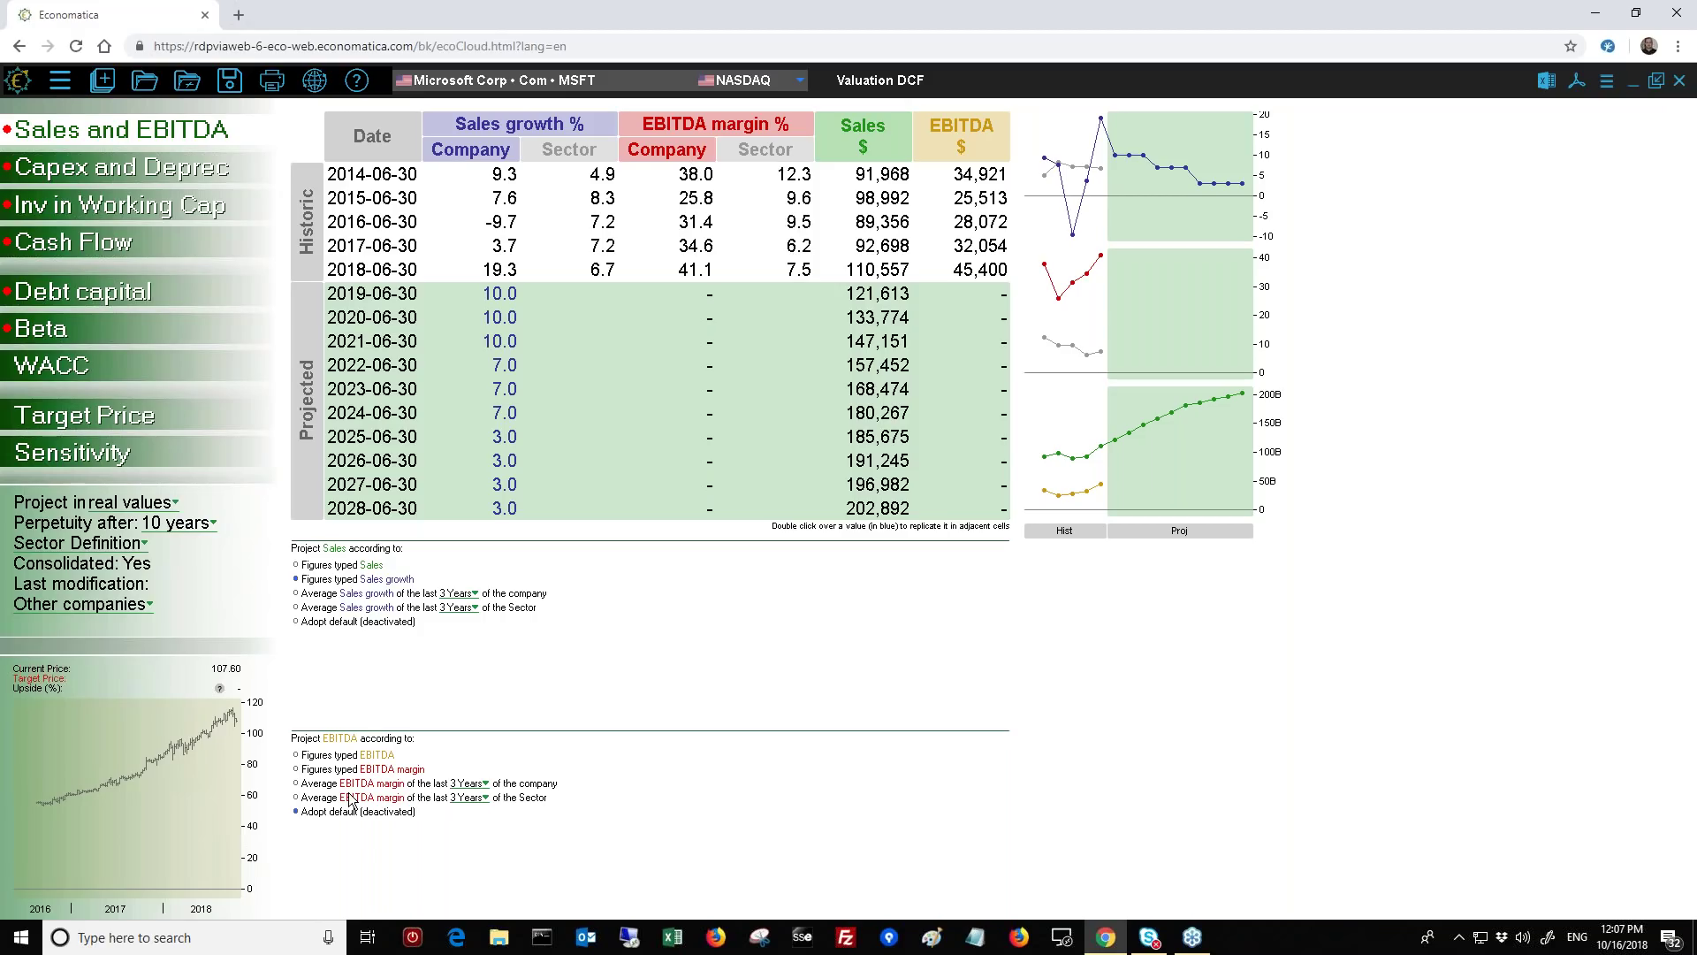
# Step: Project EBITDA by the company's average EBITDA margin of the last 3 years, and check the available perpetuity periods without changing them
pyautogui.click(469, 783)
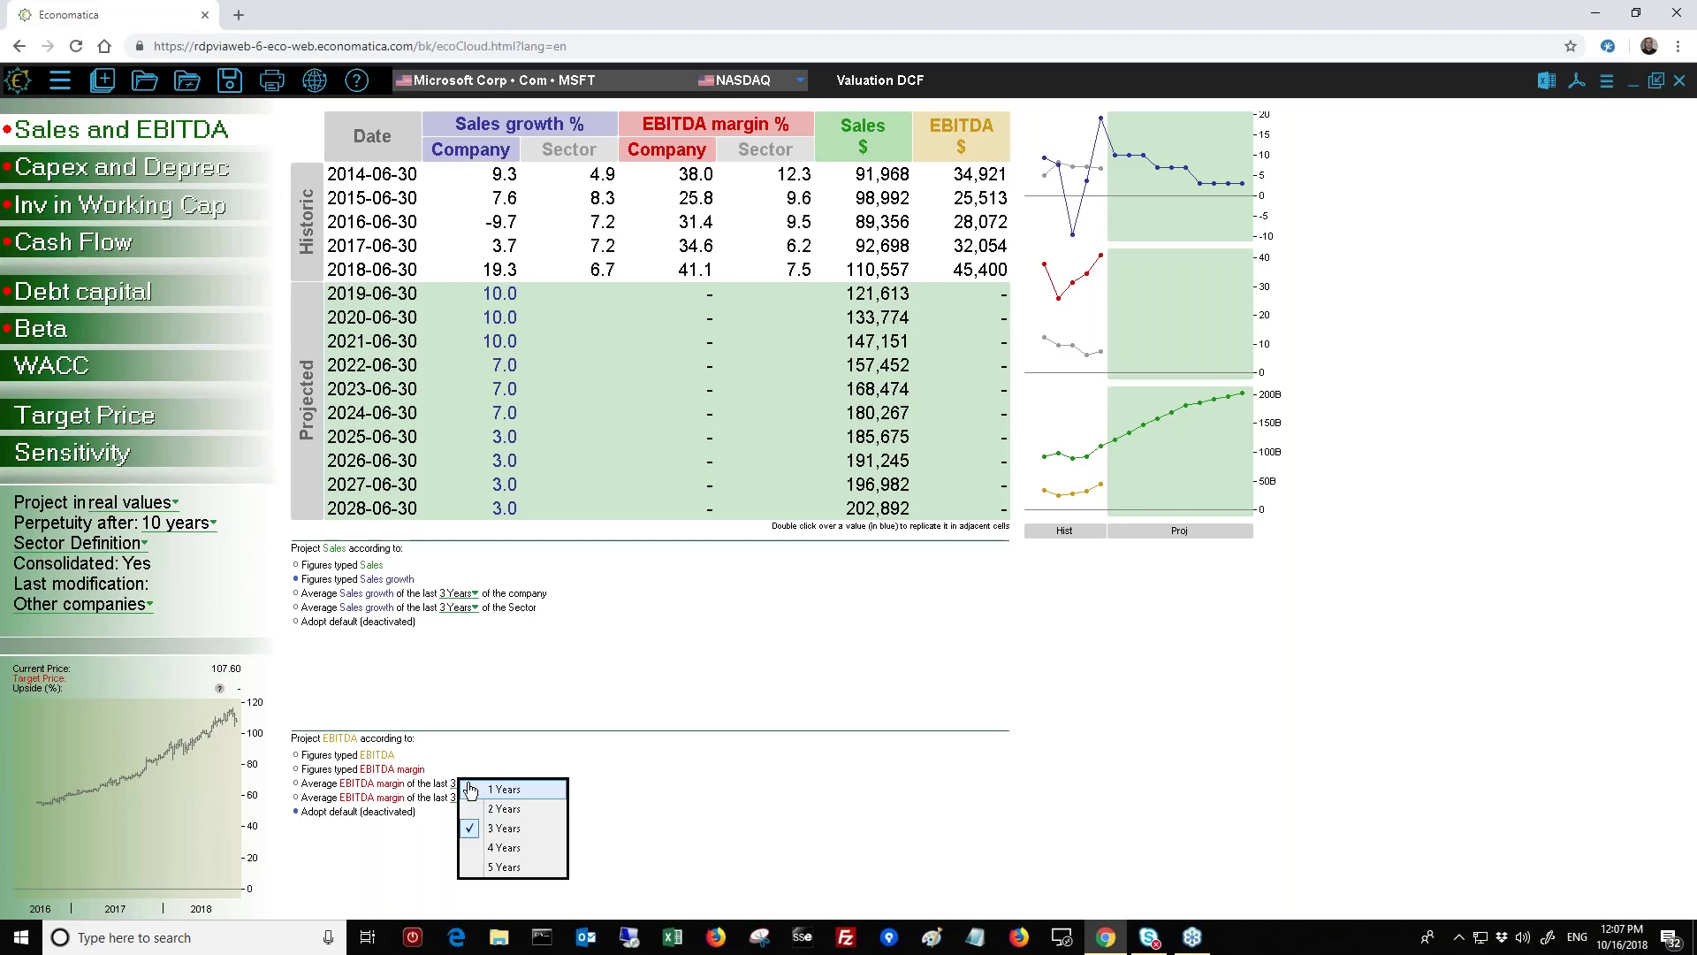
pyautogui.click(501, 830)
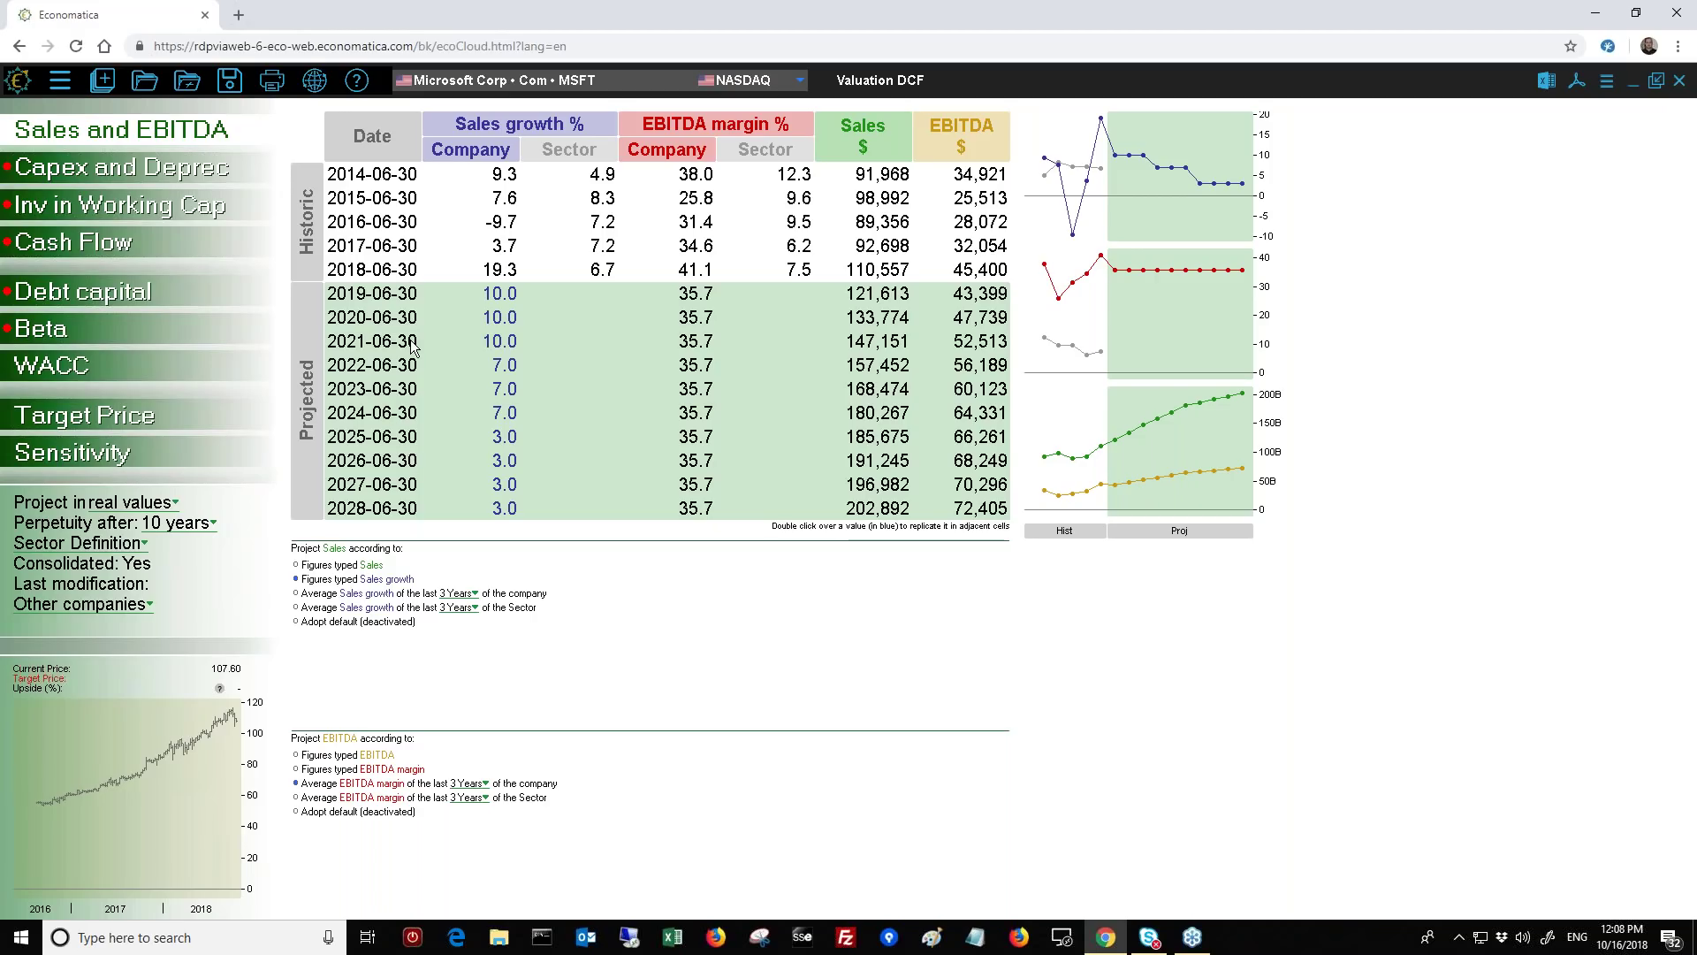
pyautogui.click(212, 526)
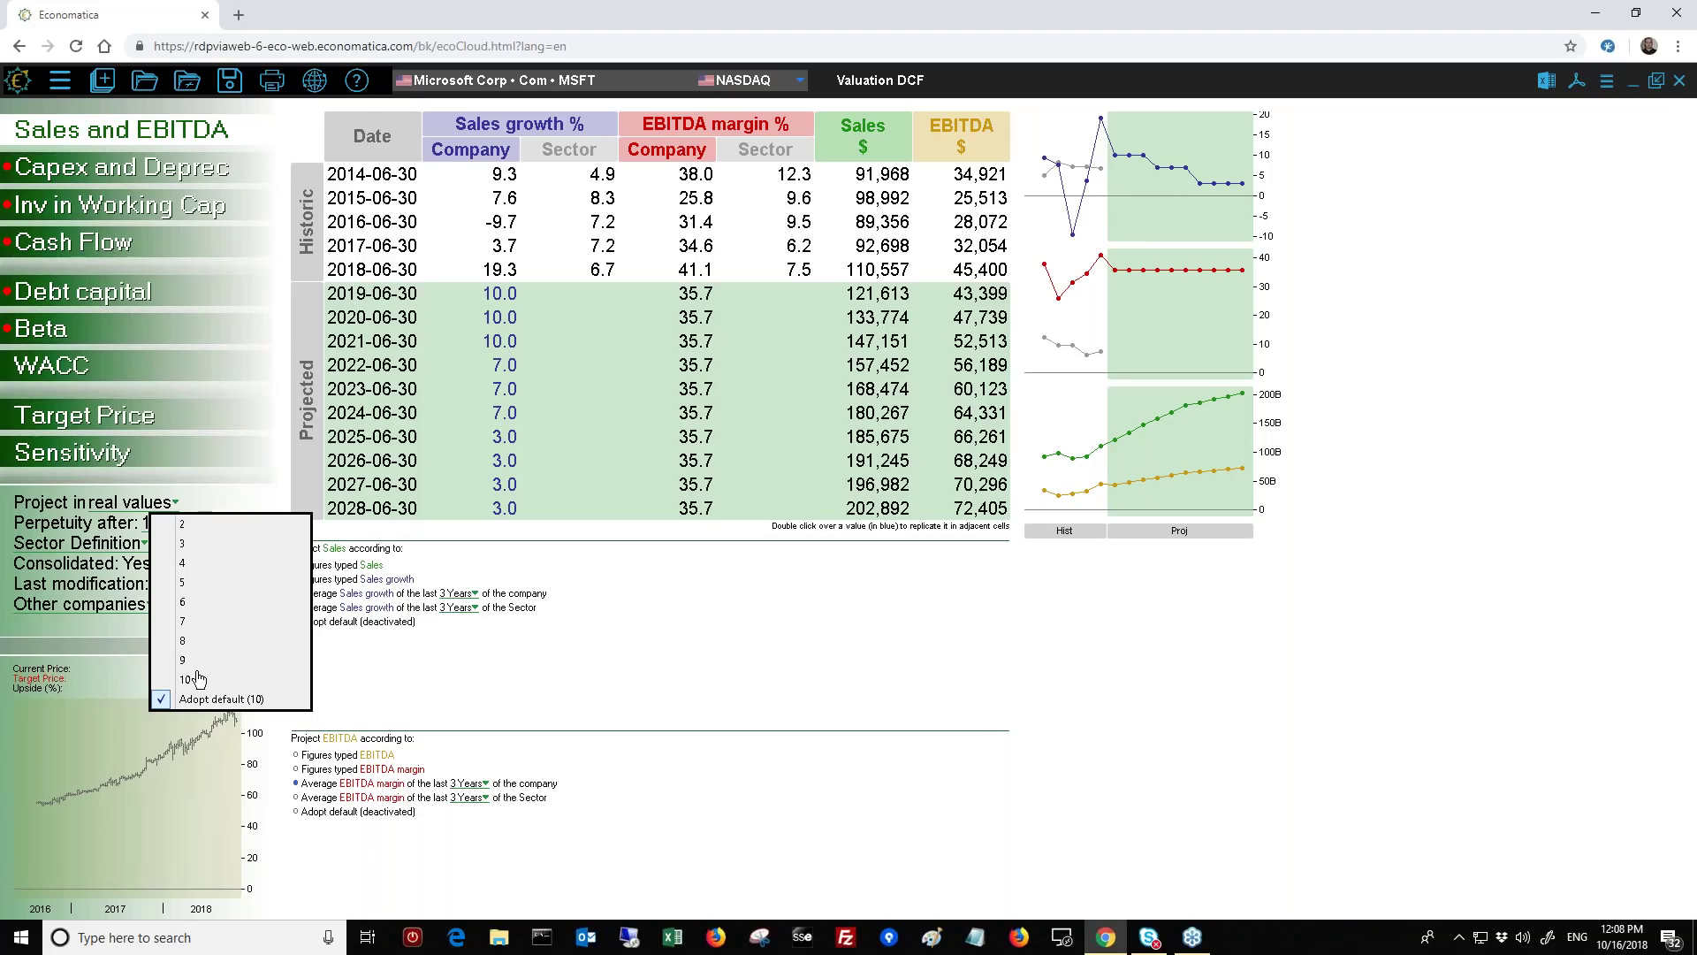
pyautogui.click(624, 648)
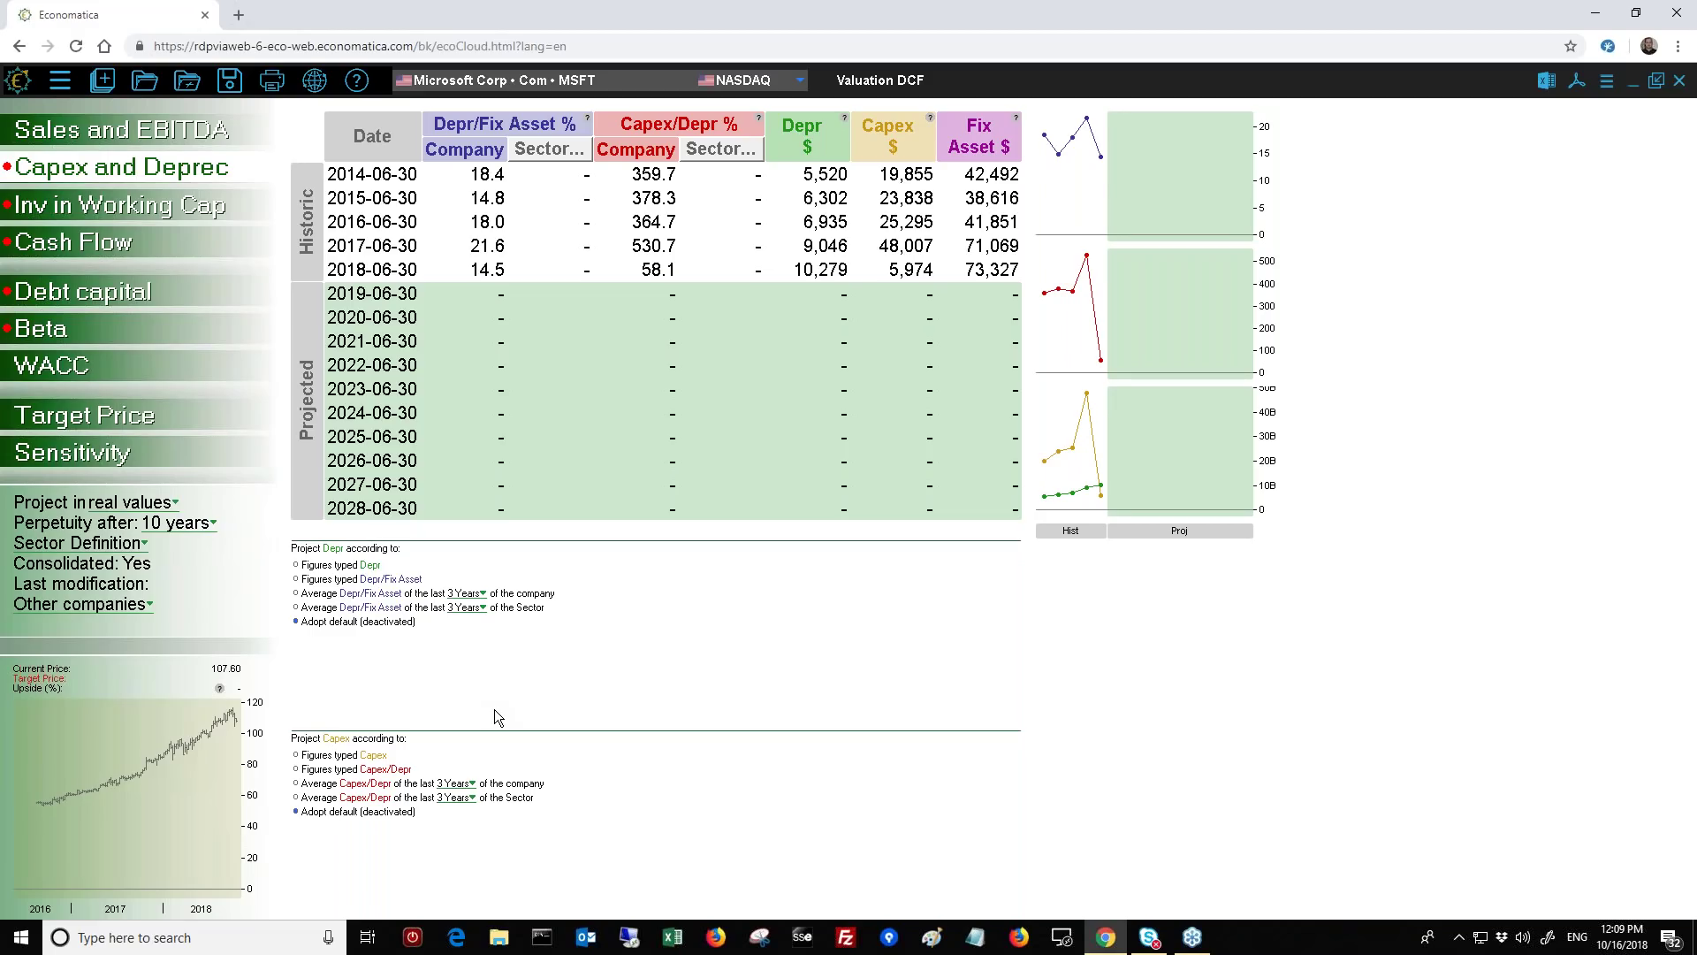
# Step: Load the sector Depr/Fix Asset and Capex/Depr figures, and project depreciation by the company's average Depr/Fix Asset of the last 3 years
pyautogui.click(548, 149)
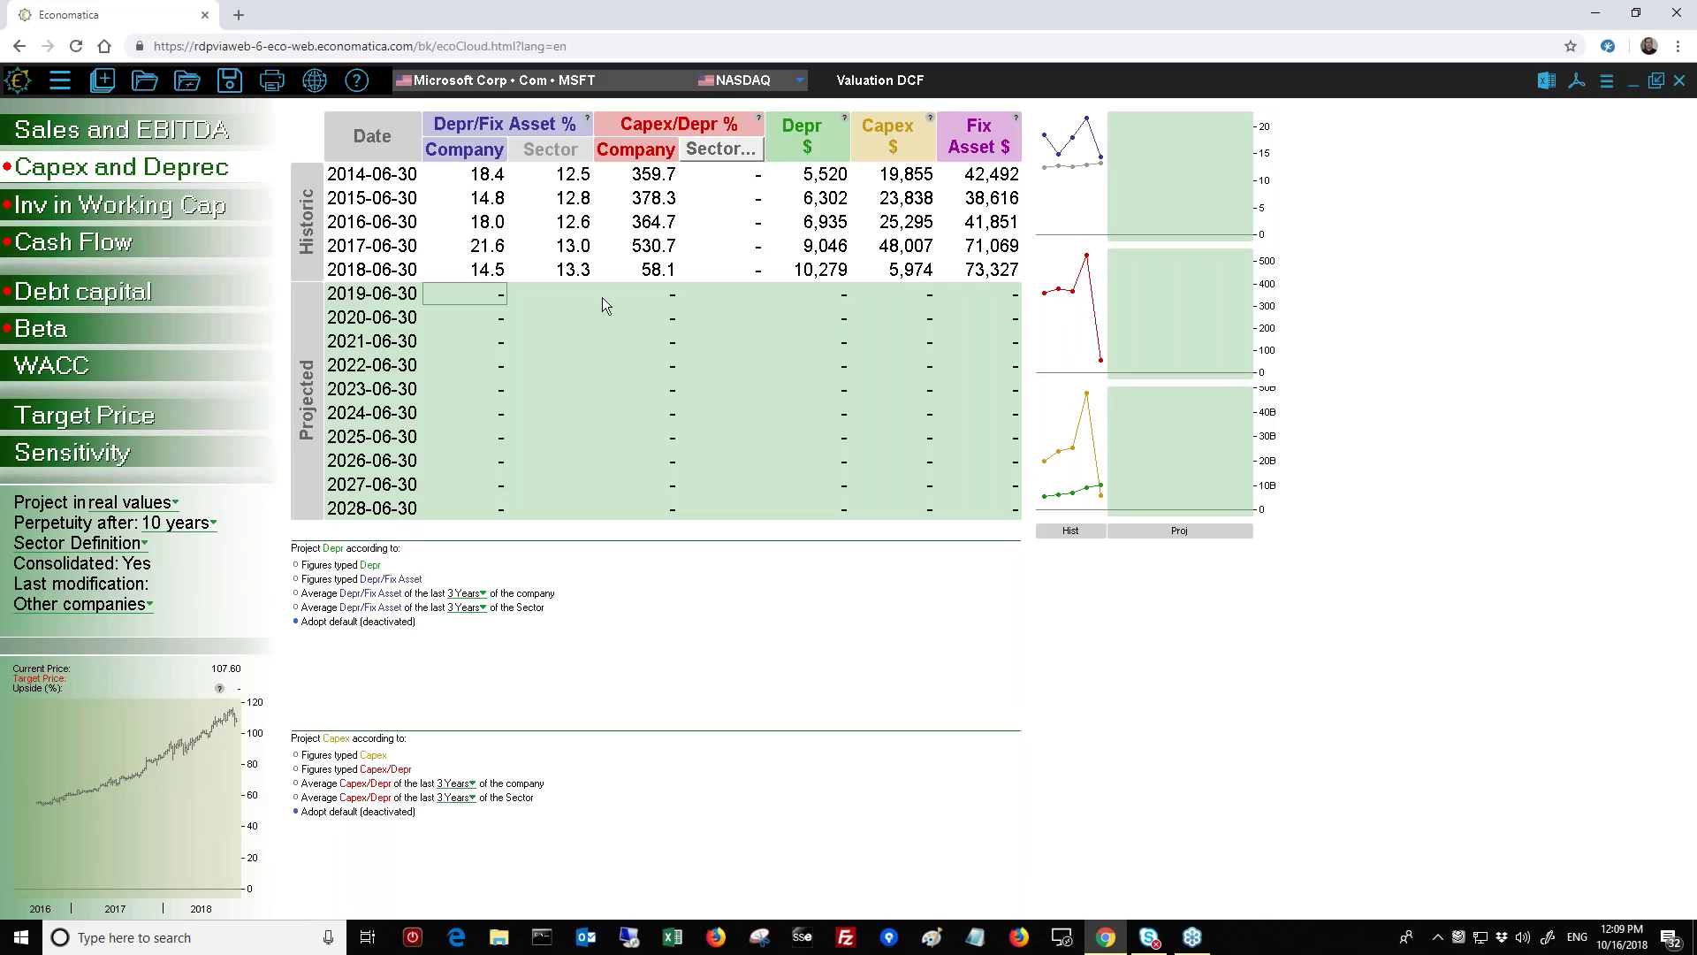
pyautogui.click(729, 157)
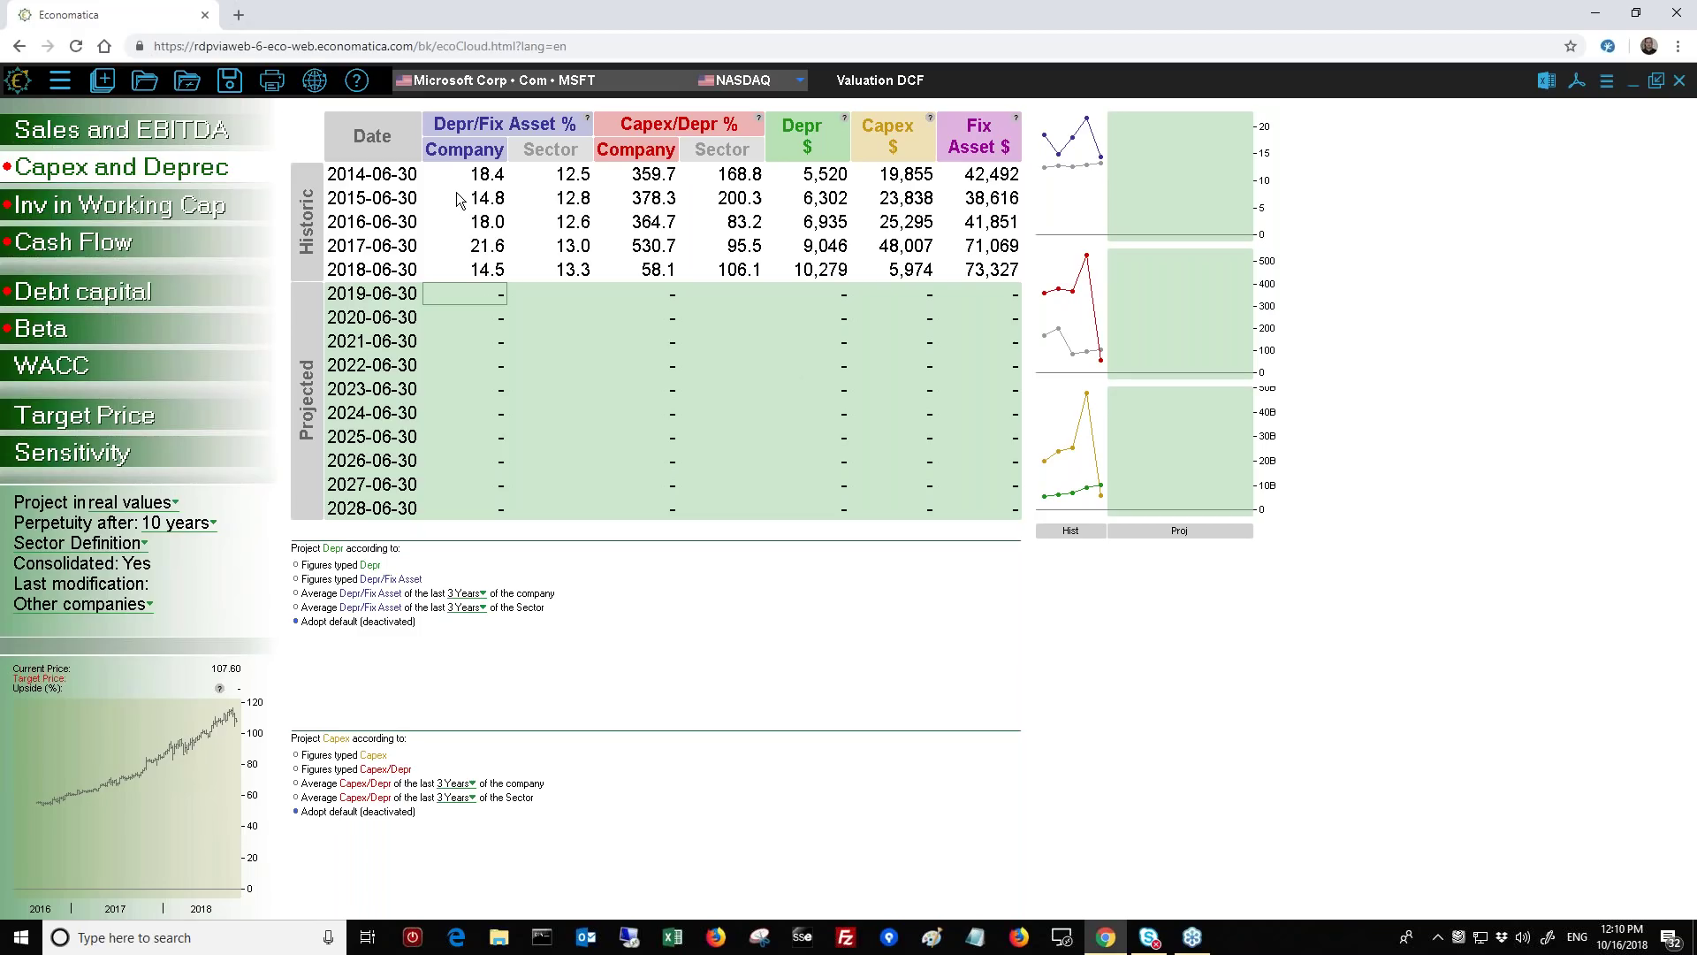
pyautogui.click(309, 595)
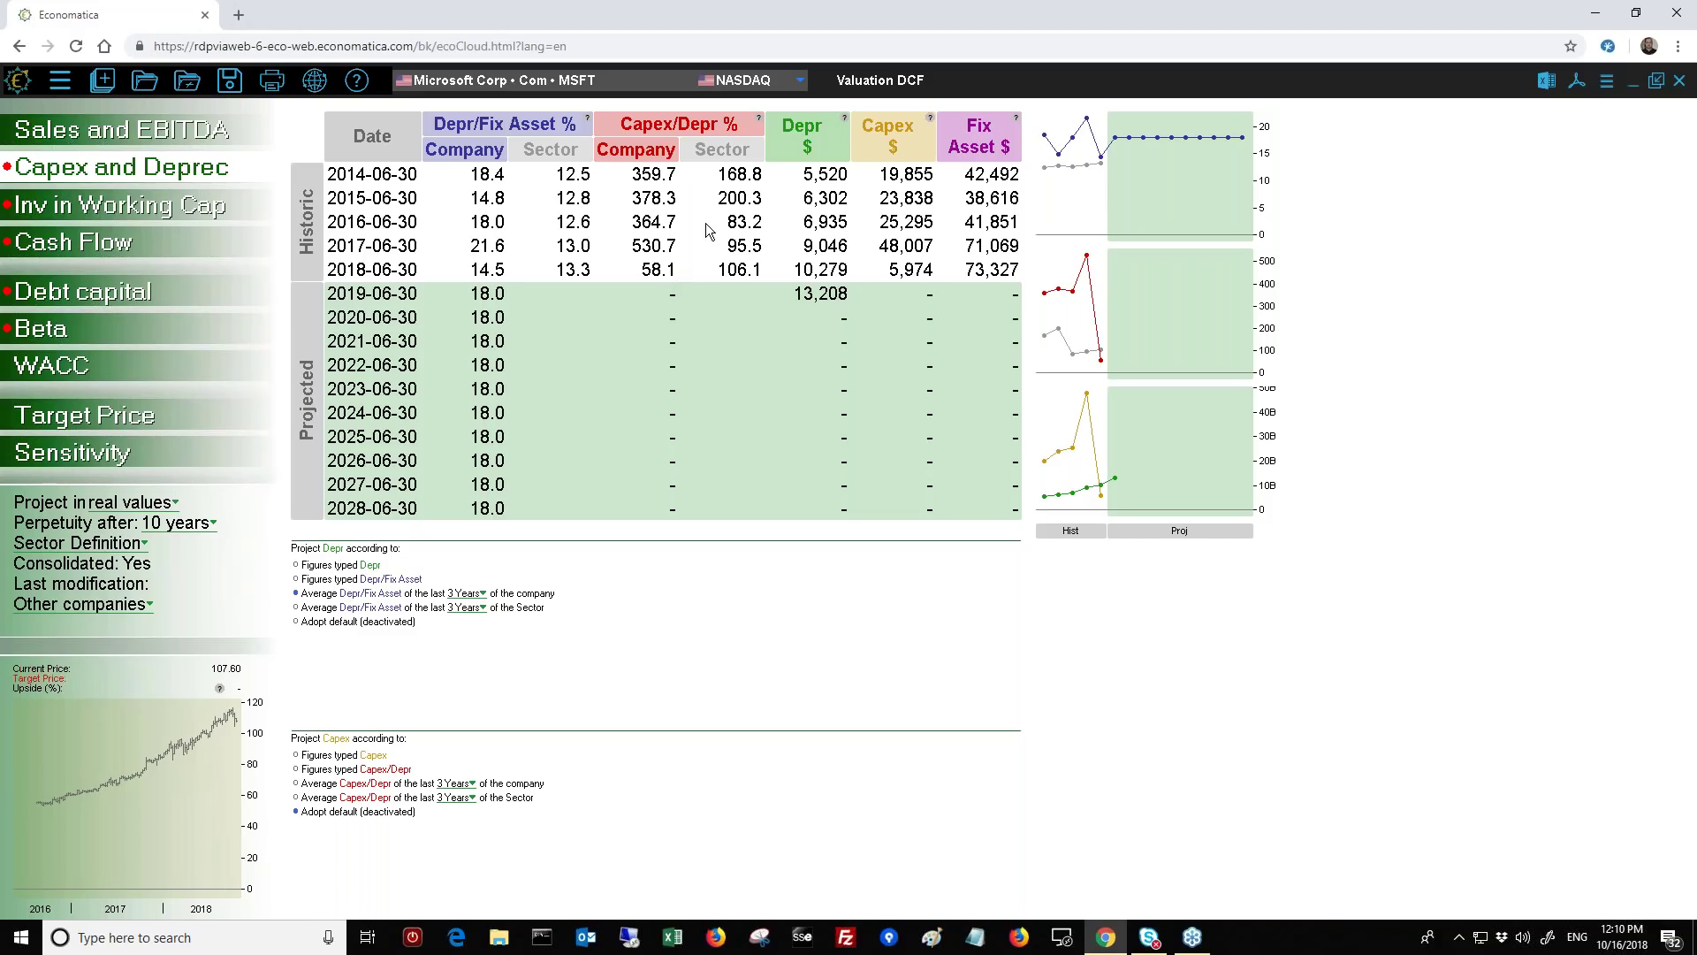
# Step: Project Capex from a typed Capex/Depr of 125% for 2019 and replicate it across all projected years
pyautogui.click(297, 770)
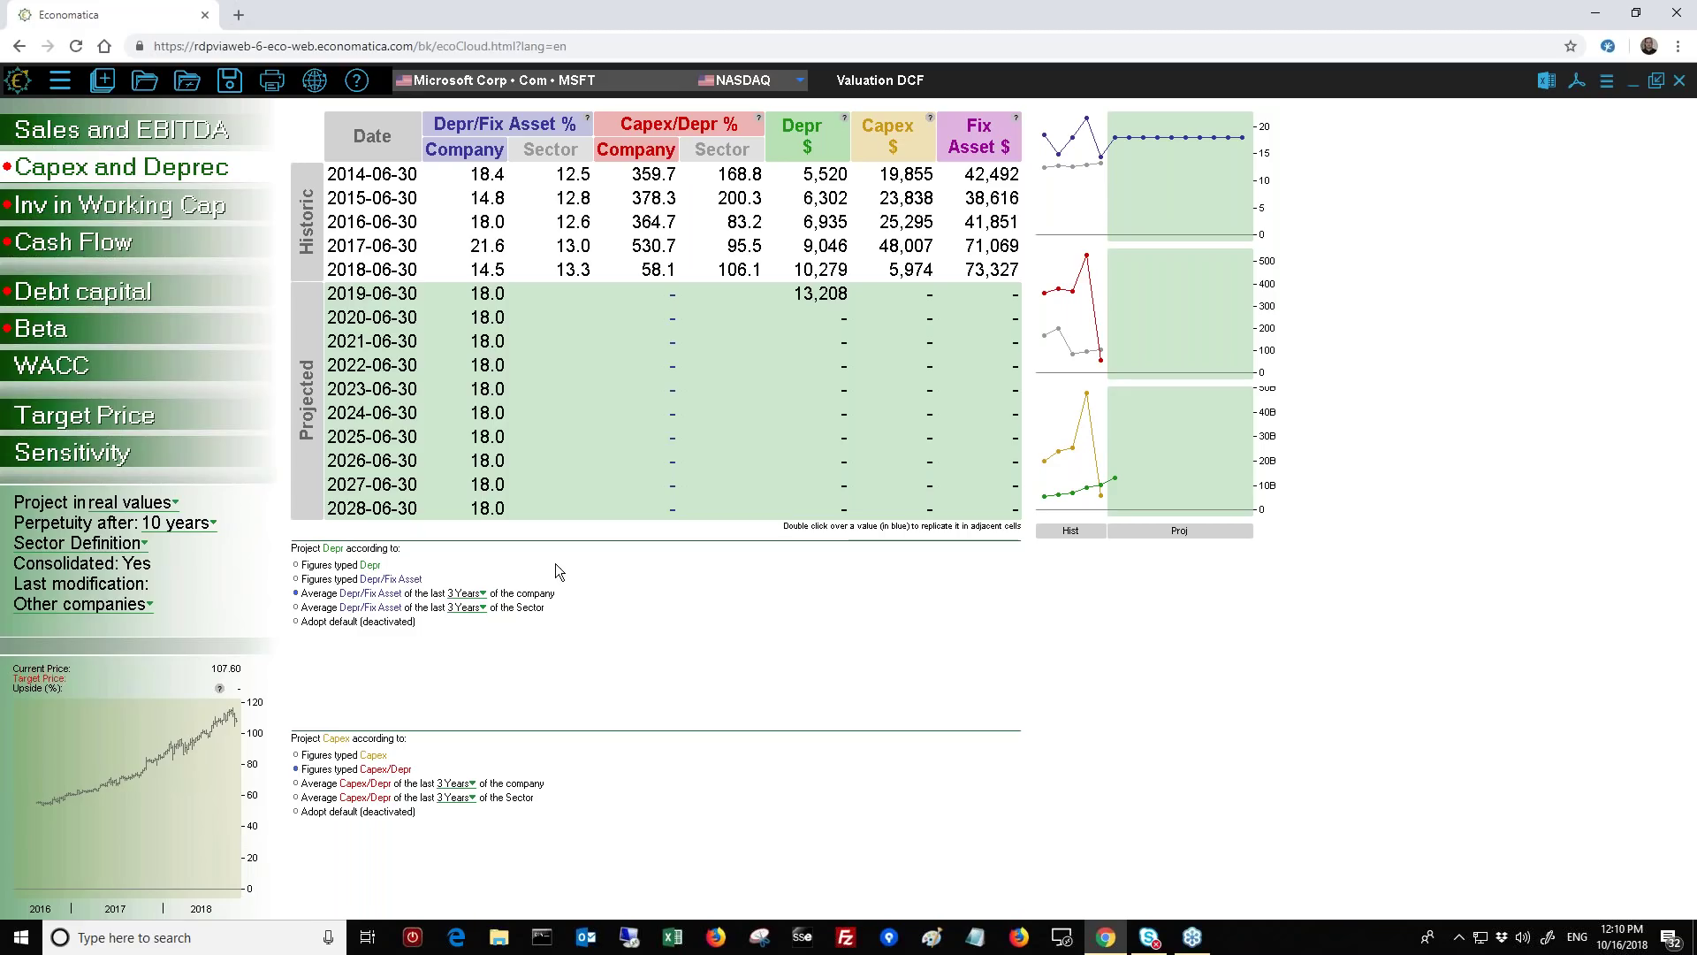
pyautogui.click(666, 299)
pyautogui.write('125')
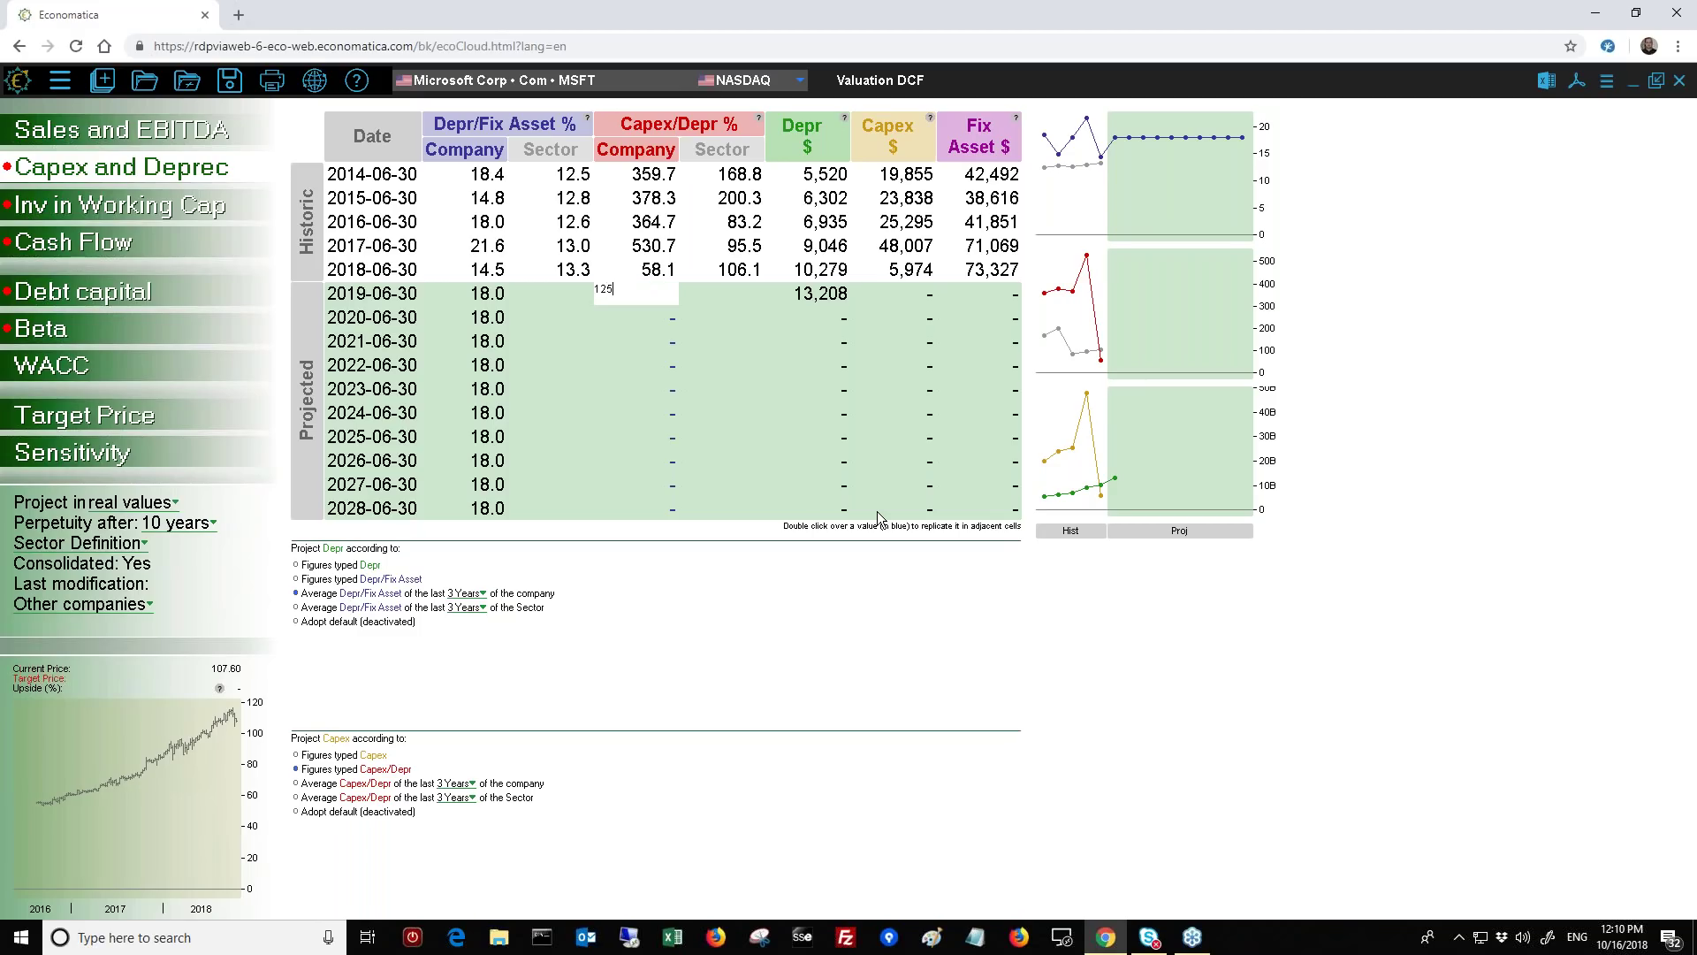
pyautogui.press('Return')
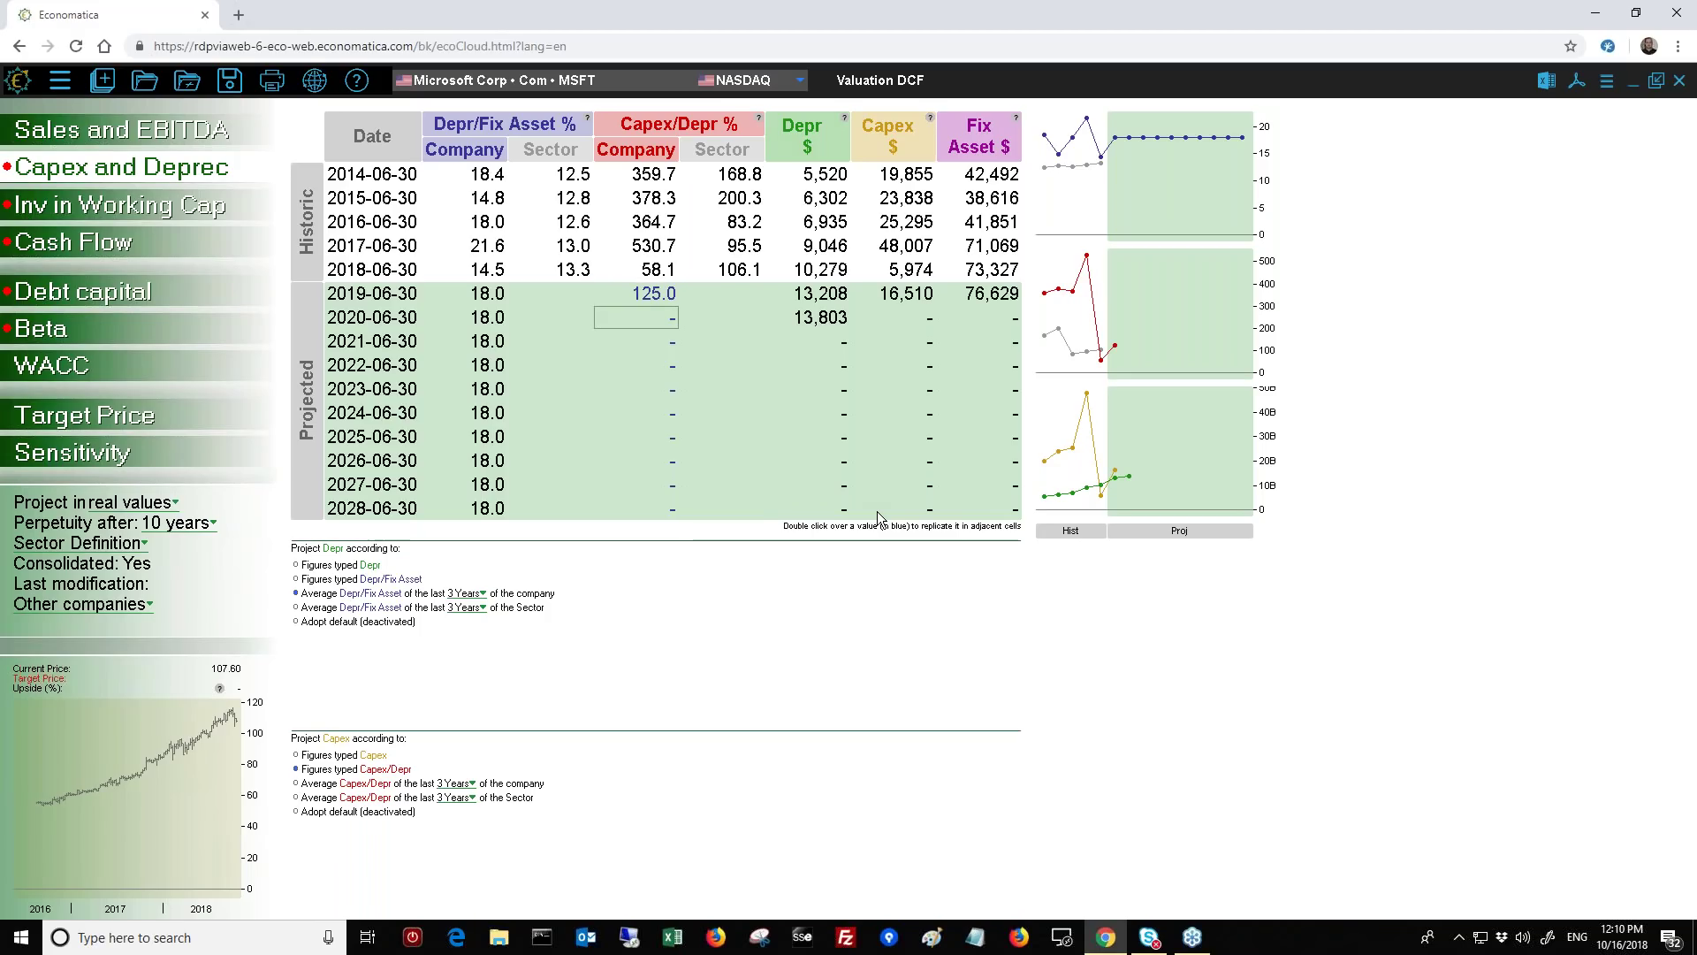
pyautogui.doubleClick(656, 297)
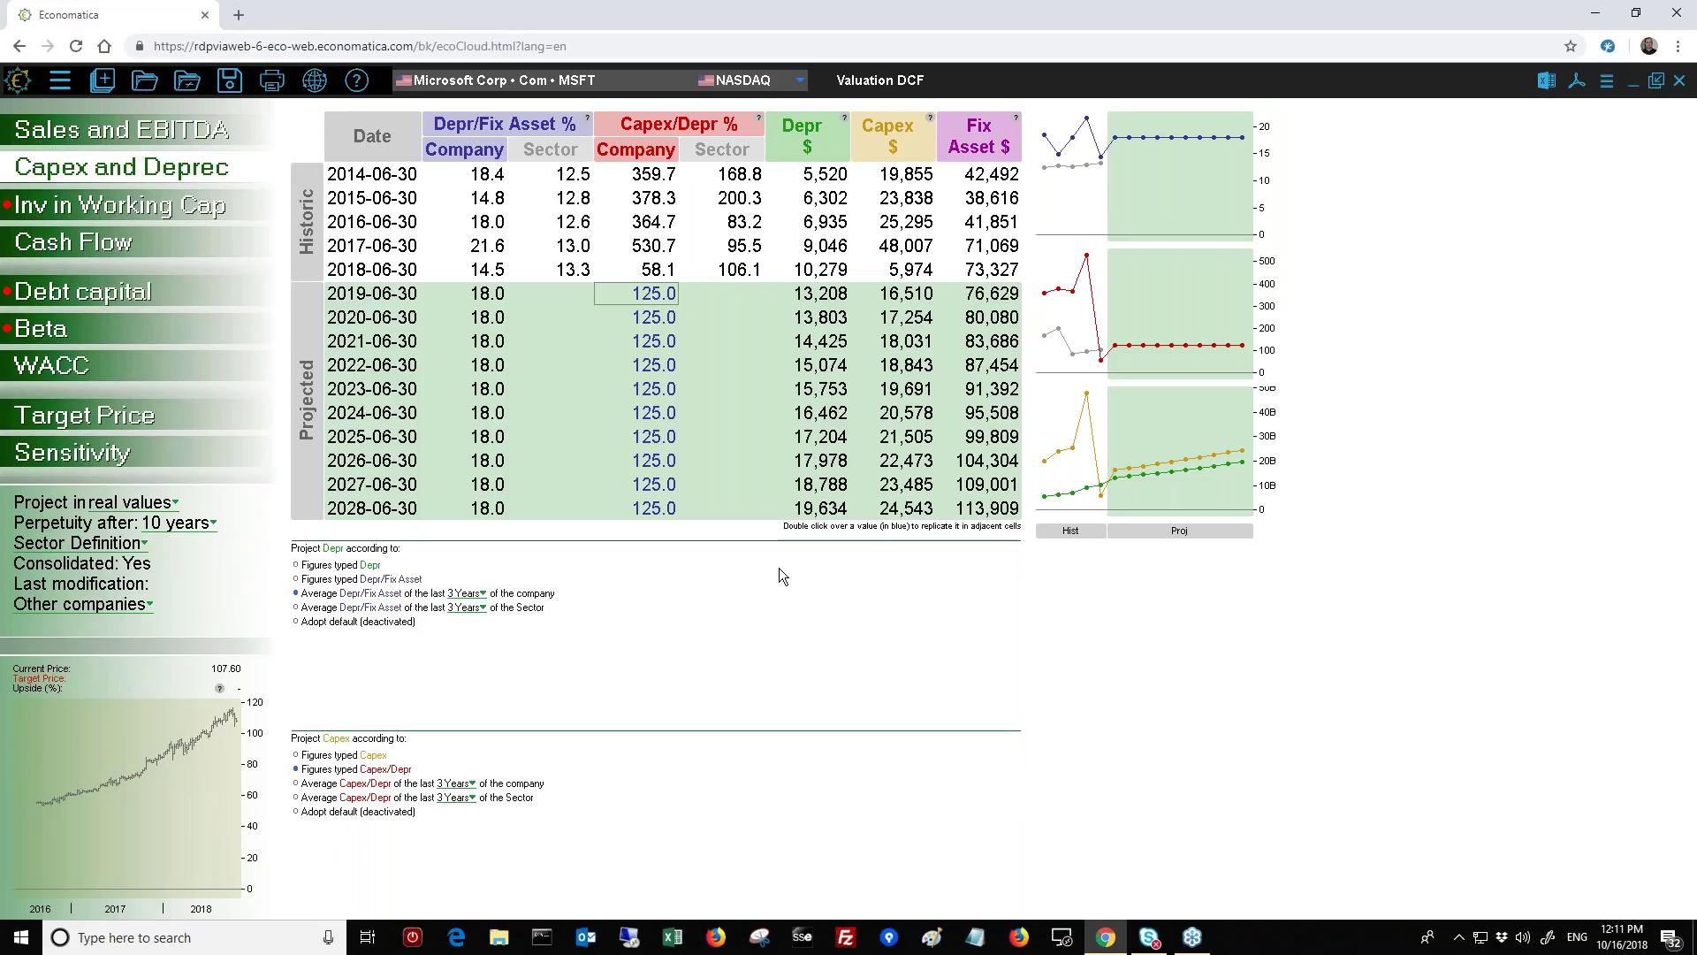
# Step: In Inv in Working Cap, read the working capital investment definition and load the sector days for inventories, receivables and payables
pyautogui.press('Down')
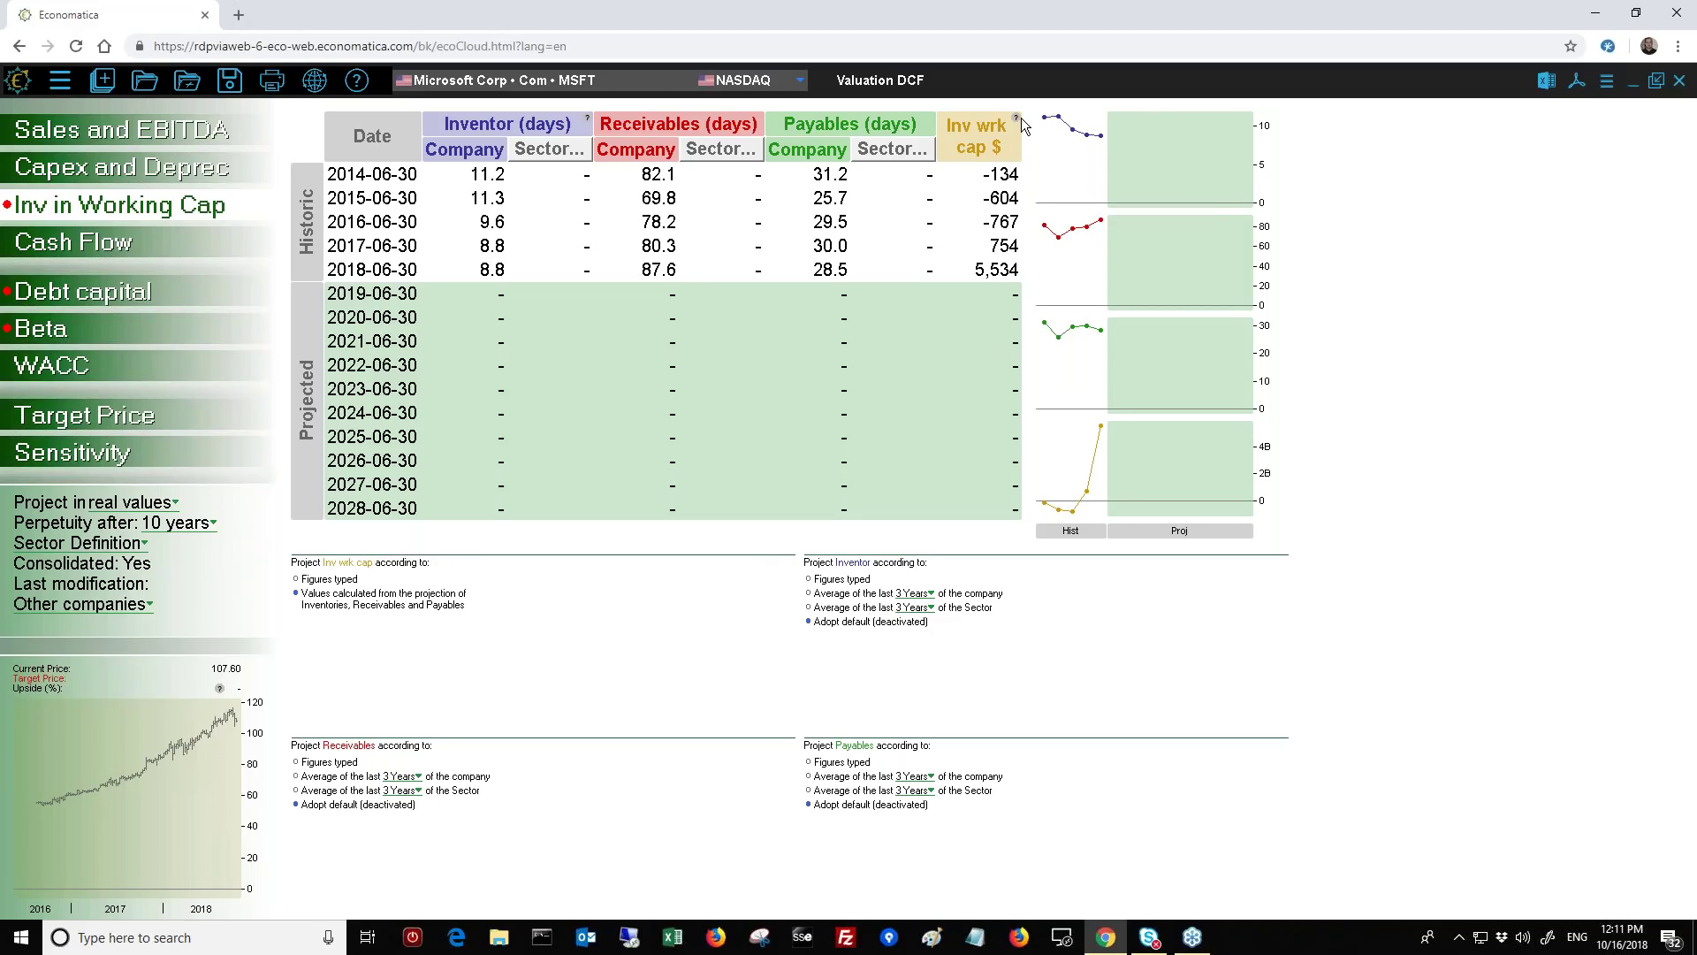
pyautogui.moveTo(1017, 117)
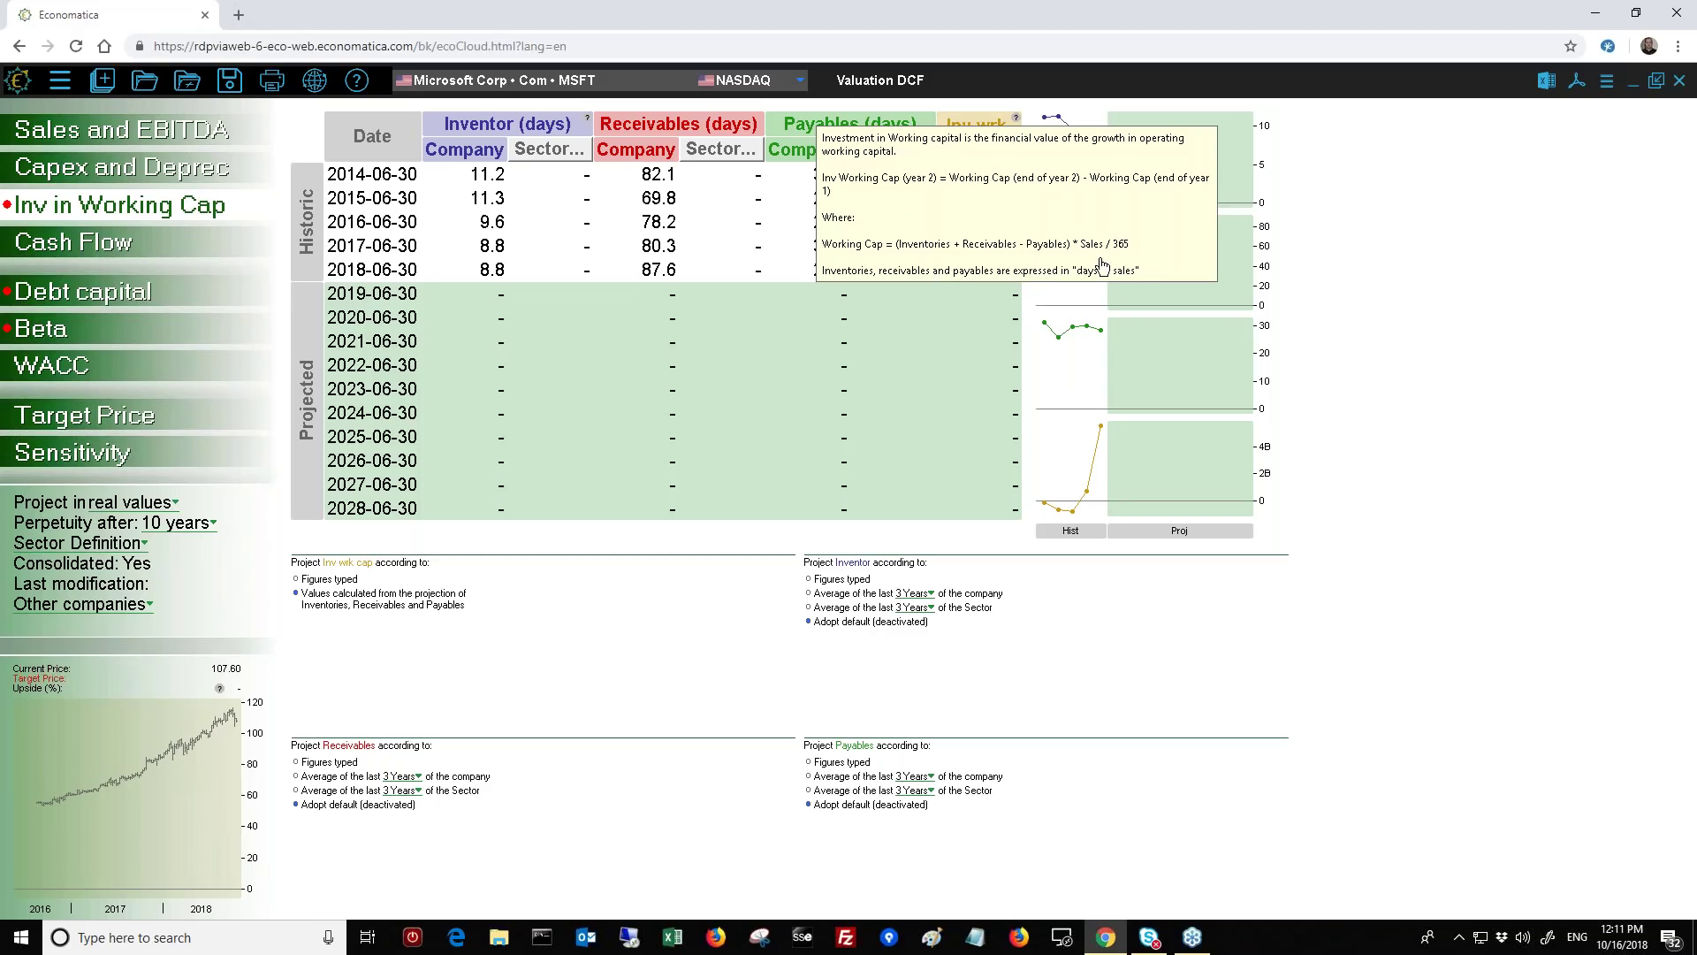
pyautogui.click(633, 203)
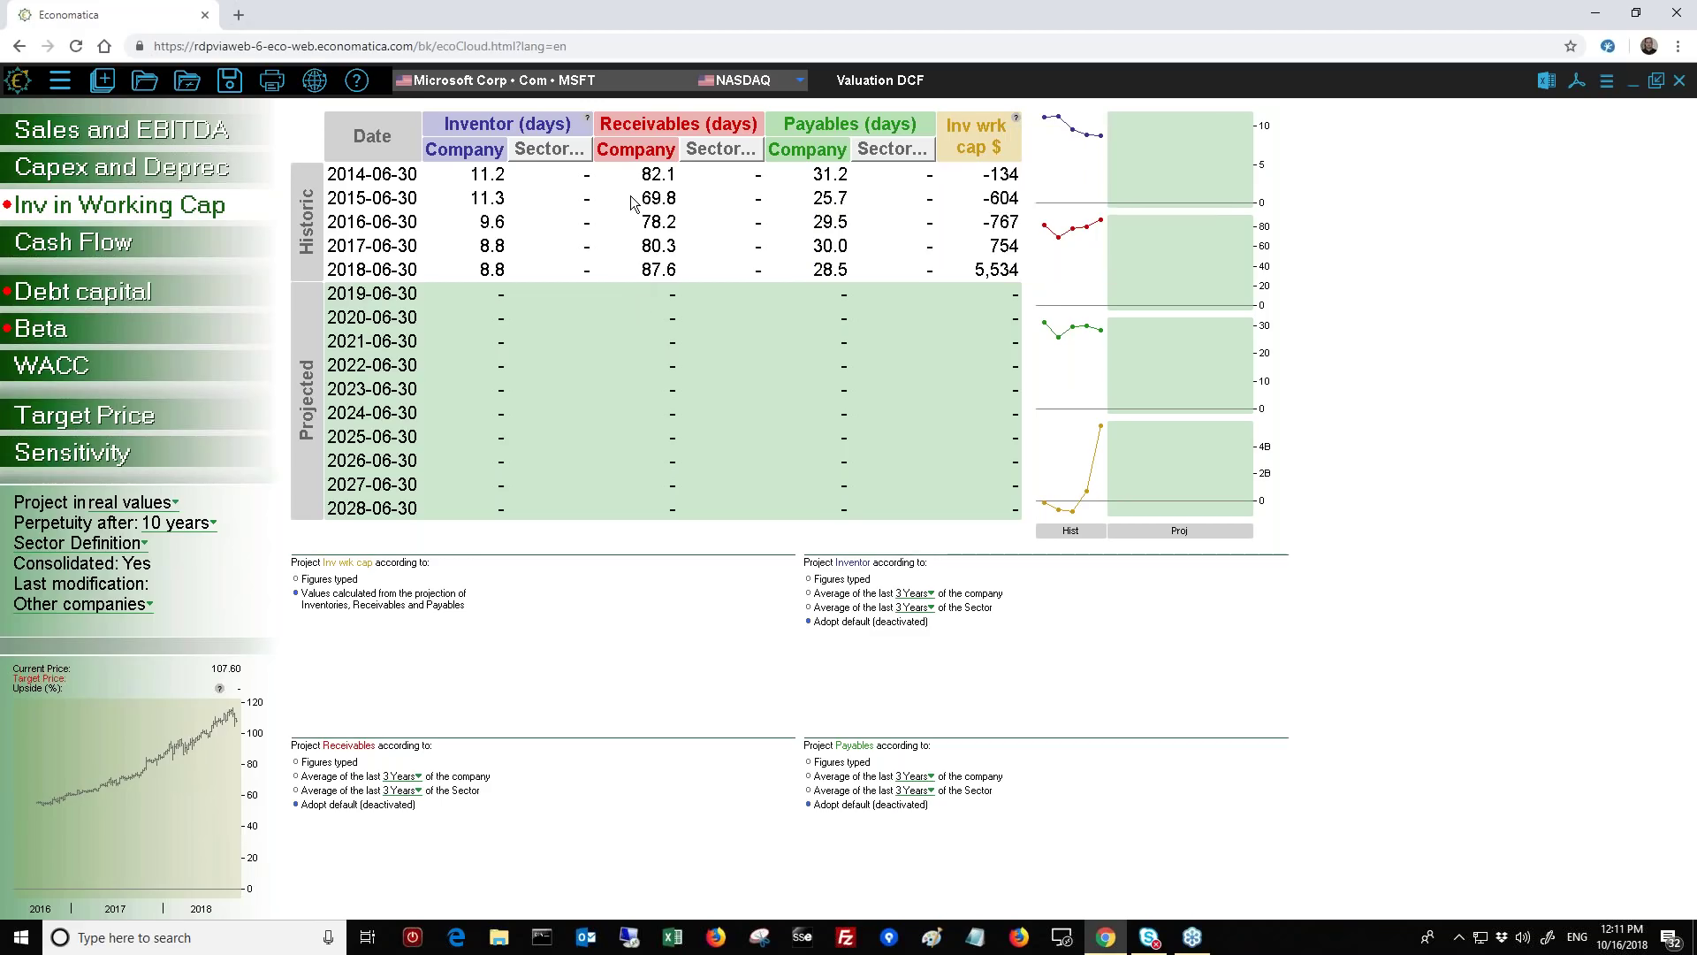
pyautogui.click(543, 157)
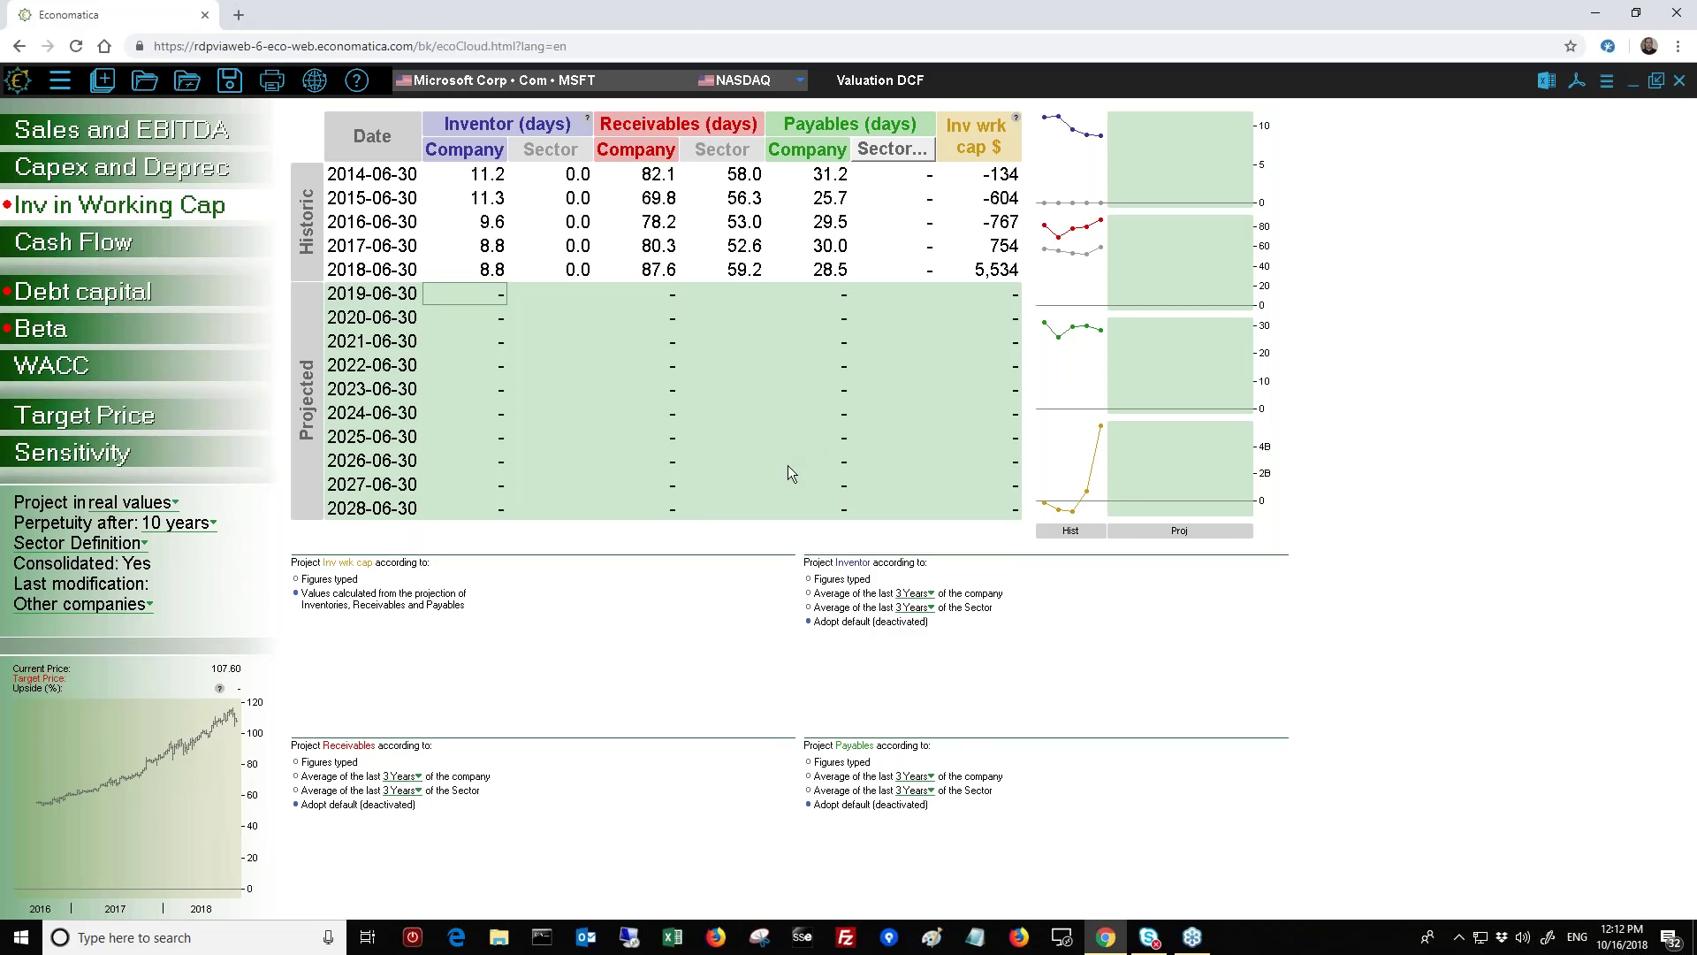
pyautogui.click(888, 151)
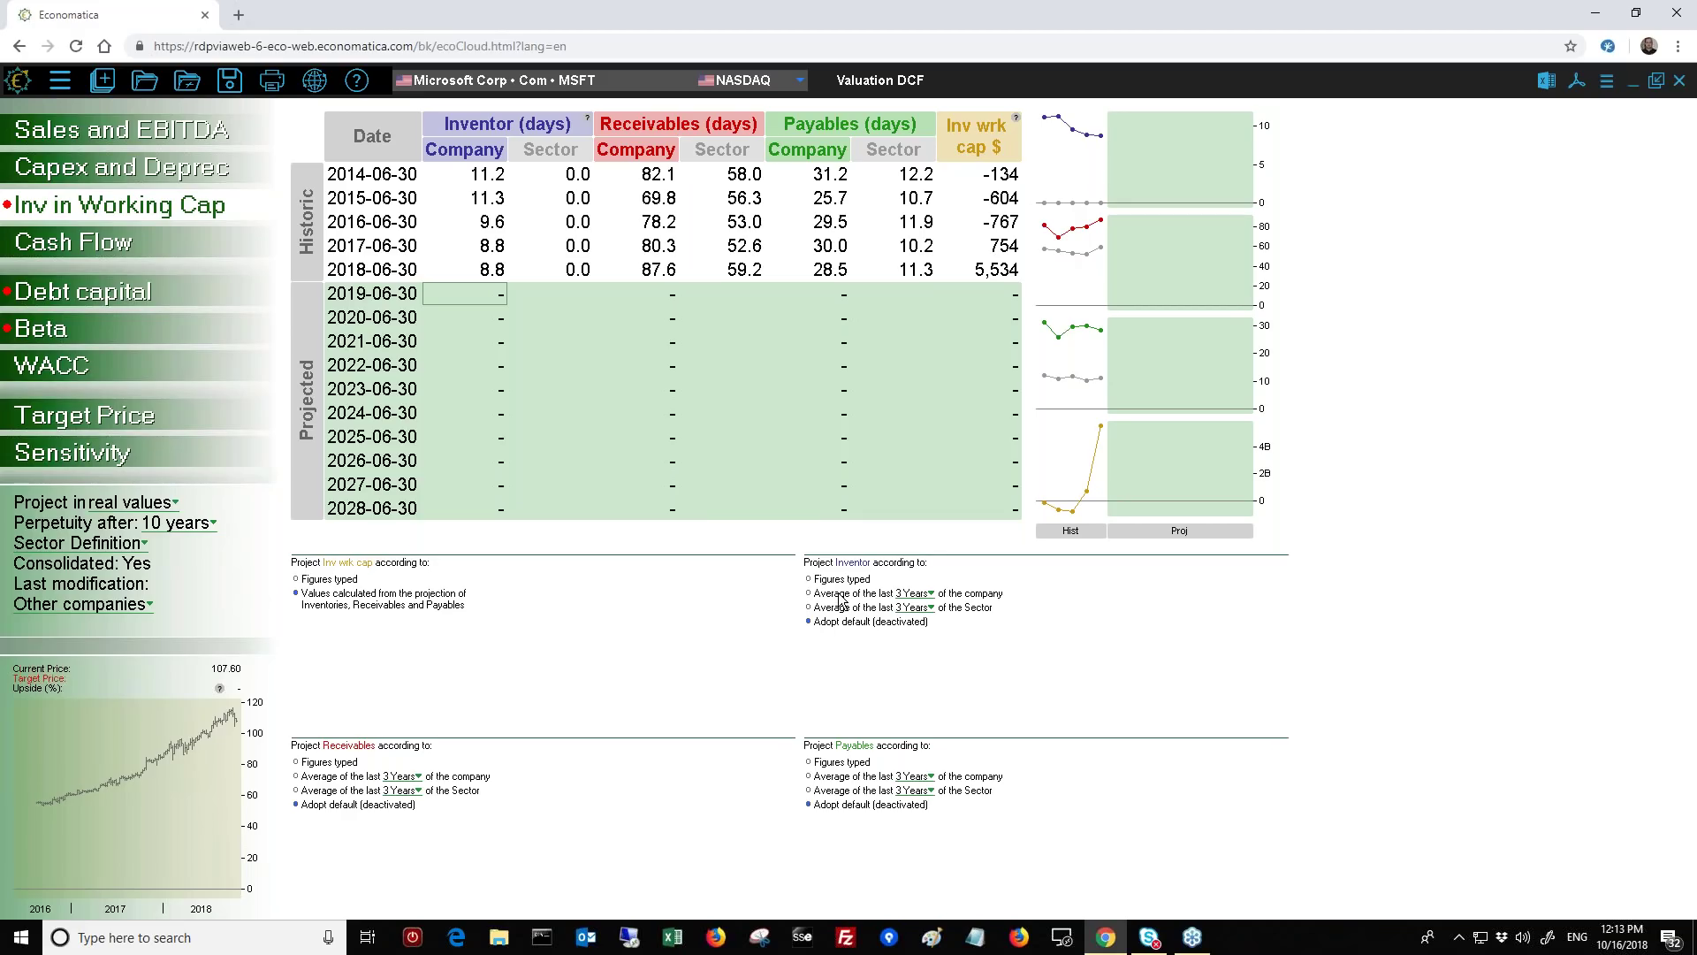
# Step: Project inventories, payables and receivables by the company's average of the last 3 years
pyautogui.click(808, 607)
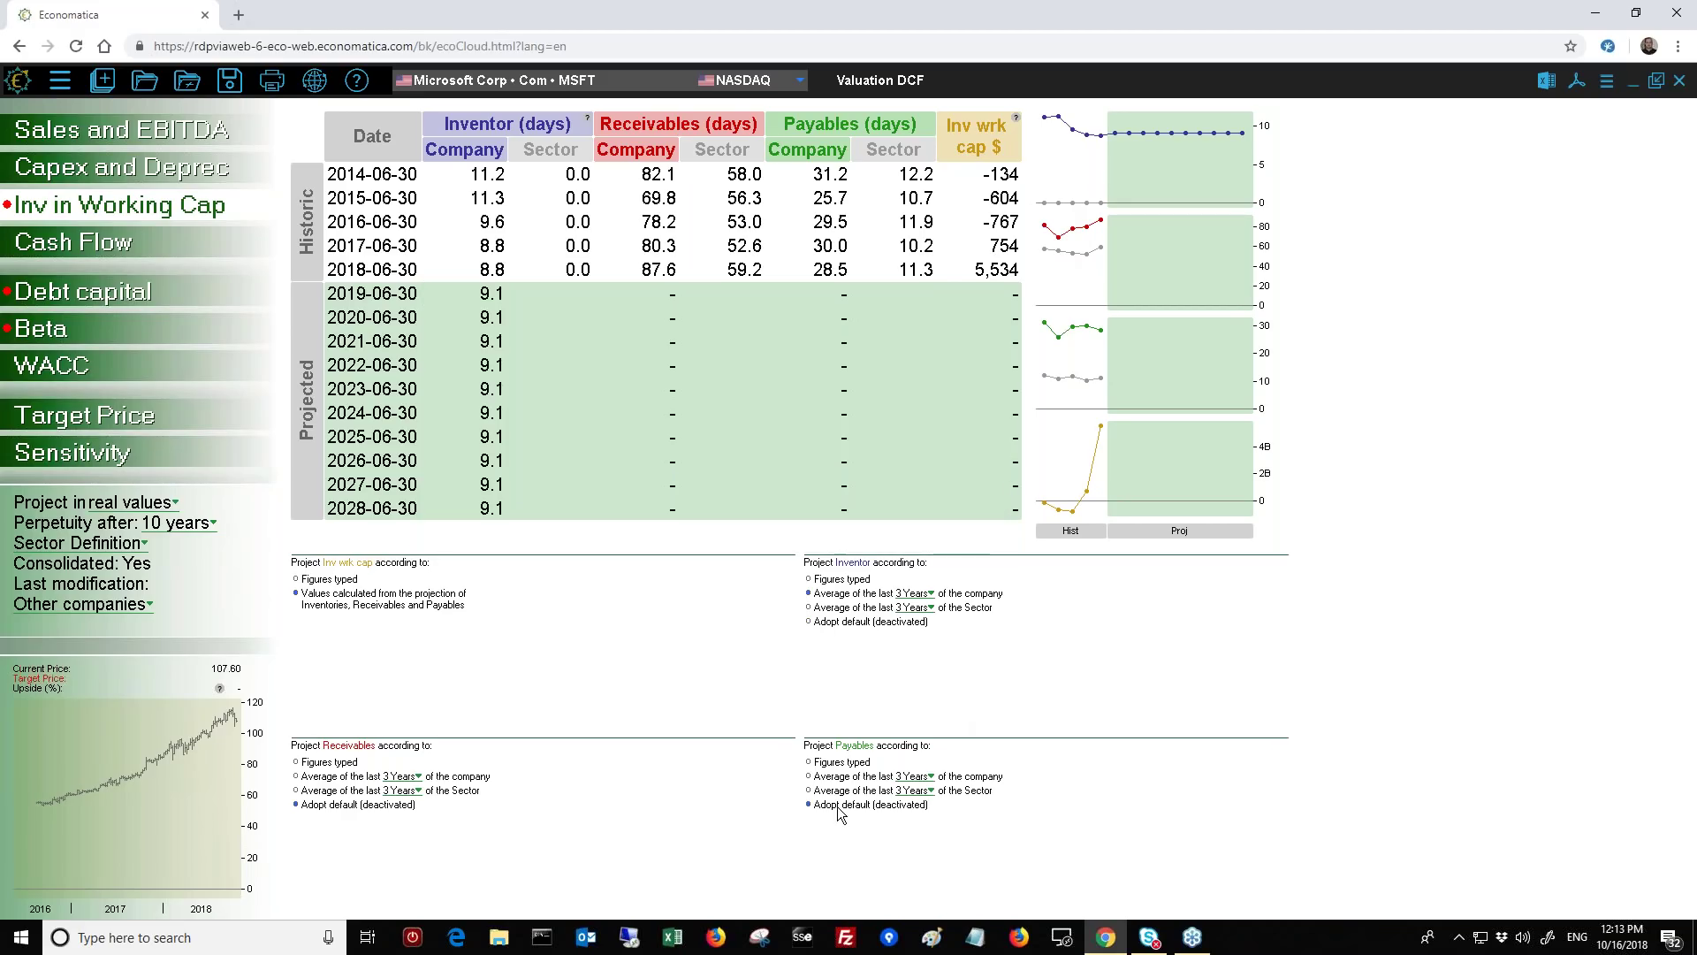
pyautogui.click(808, 778)
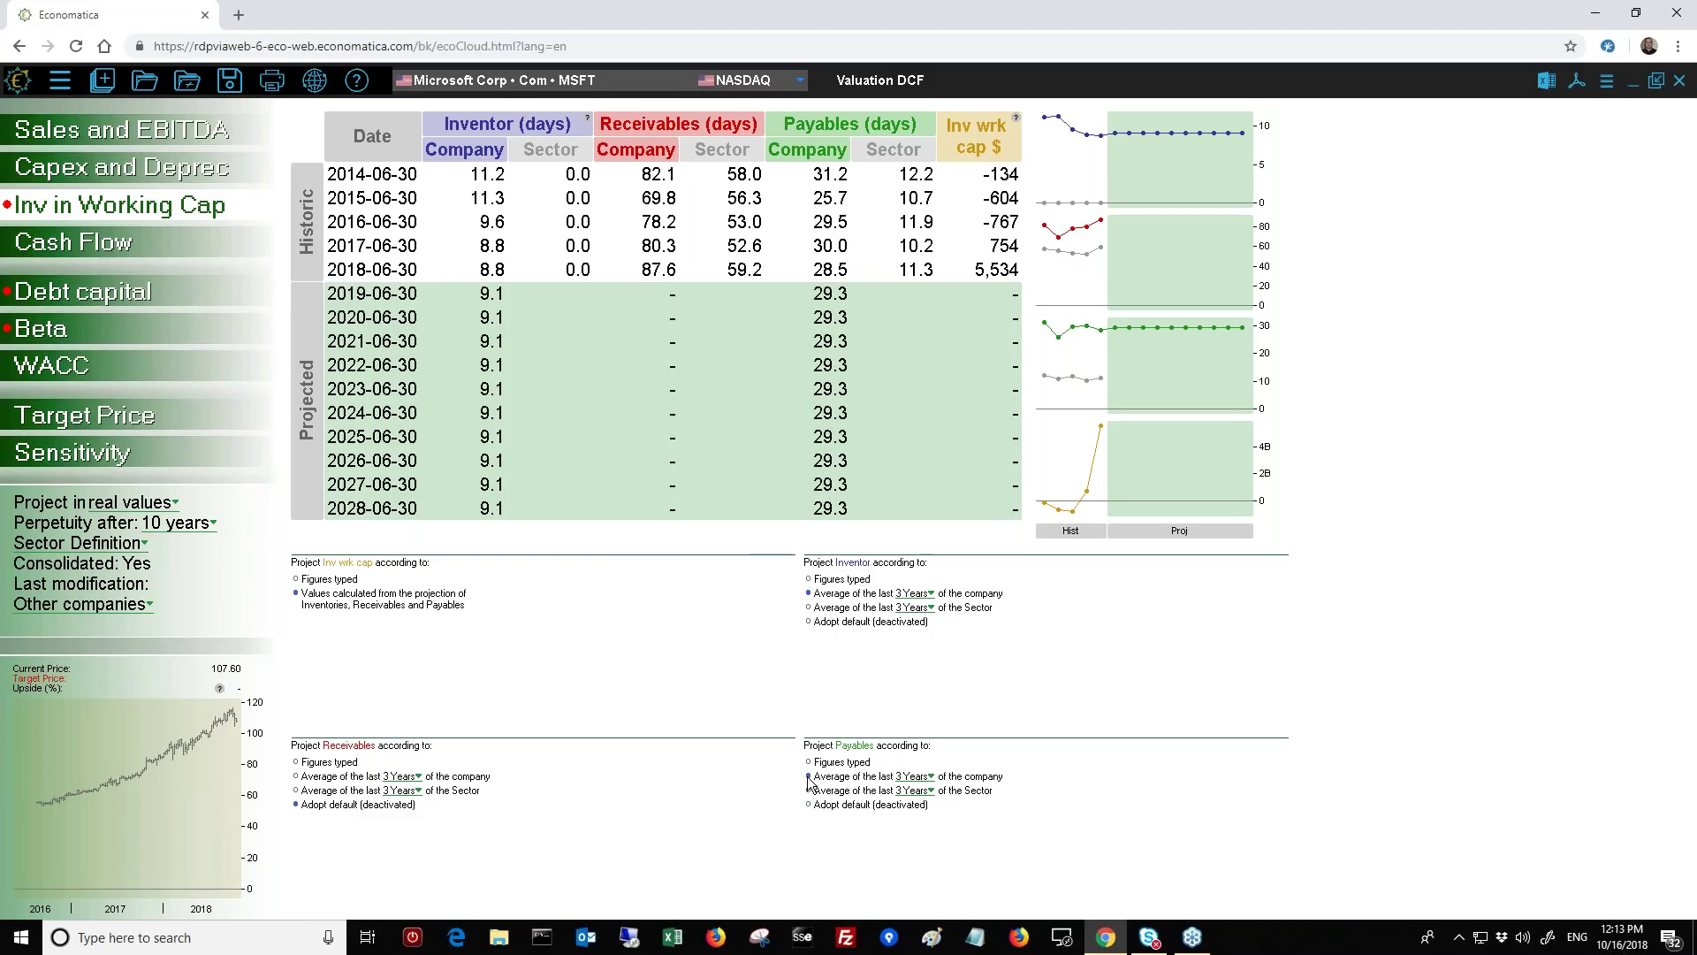
pyautogui.click(296, 776)
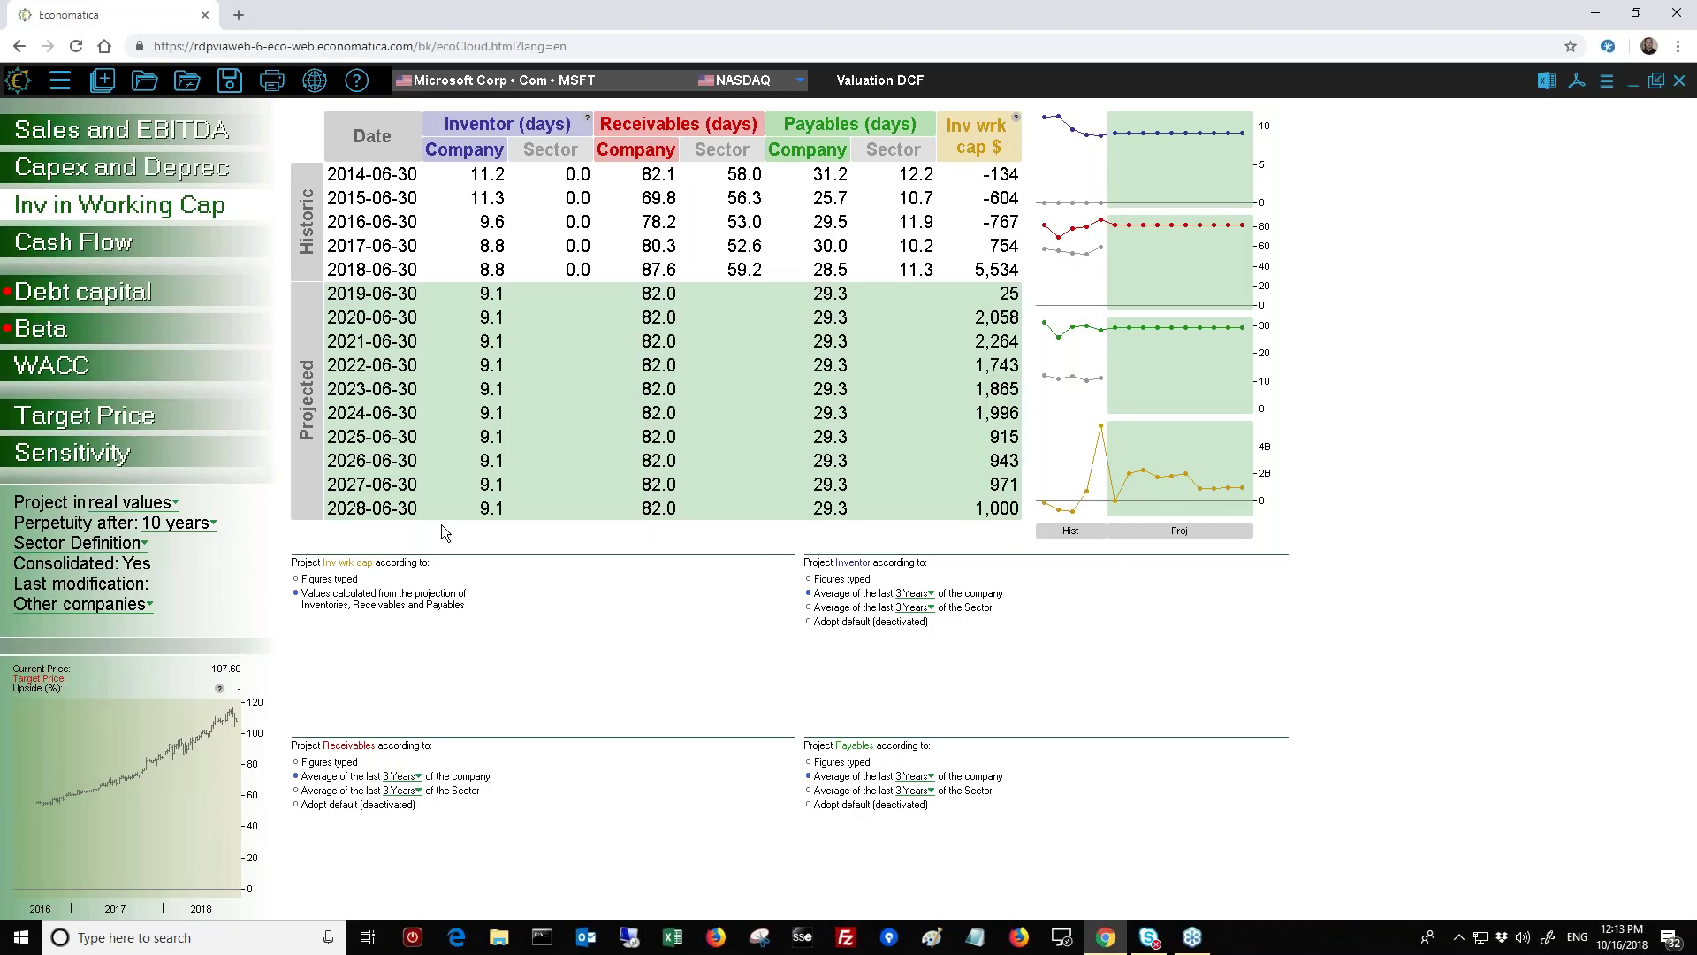
# Step: In Cash Flow, set the perpetuity growth of the cash flow to 1.5% per year indefinitely
pyautogui.scroll(-3, 442, 524)
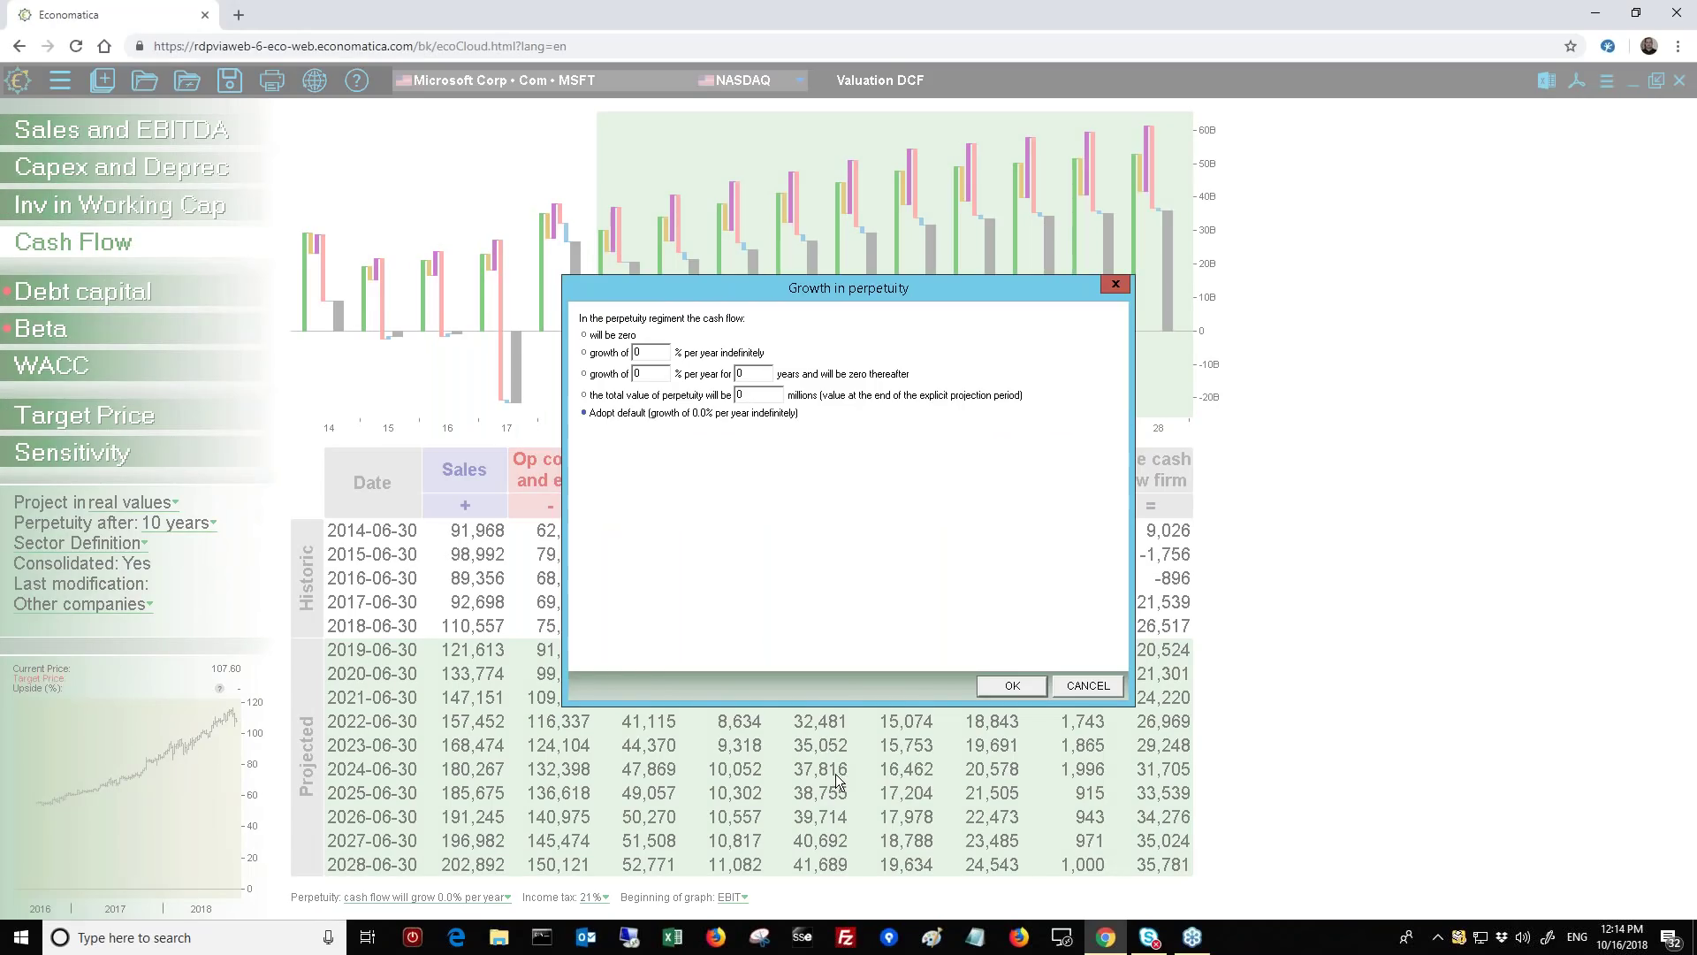
pyautogui.click(648, 352)
pyautogui.write('1.')
pyautogui.click(1005, 695)
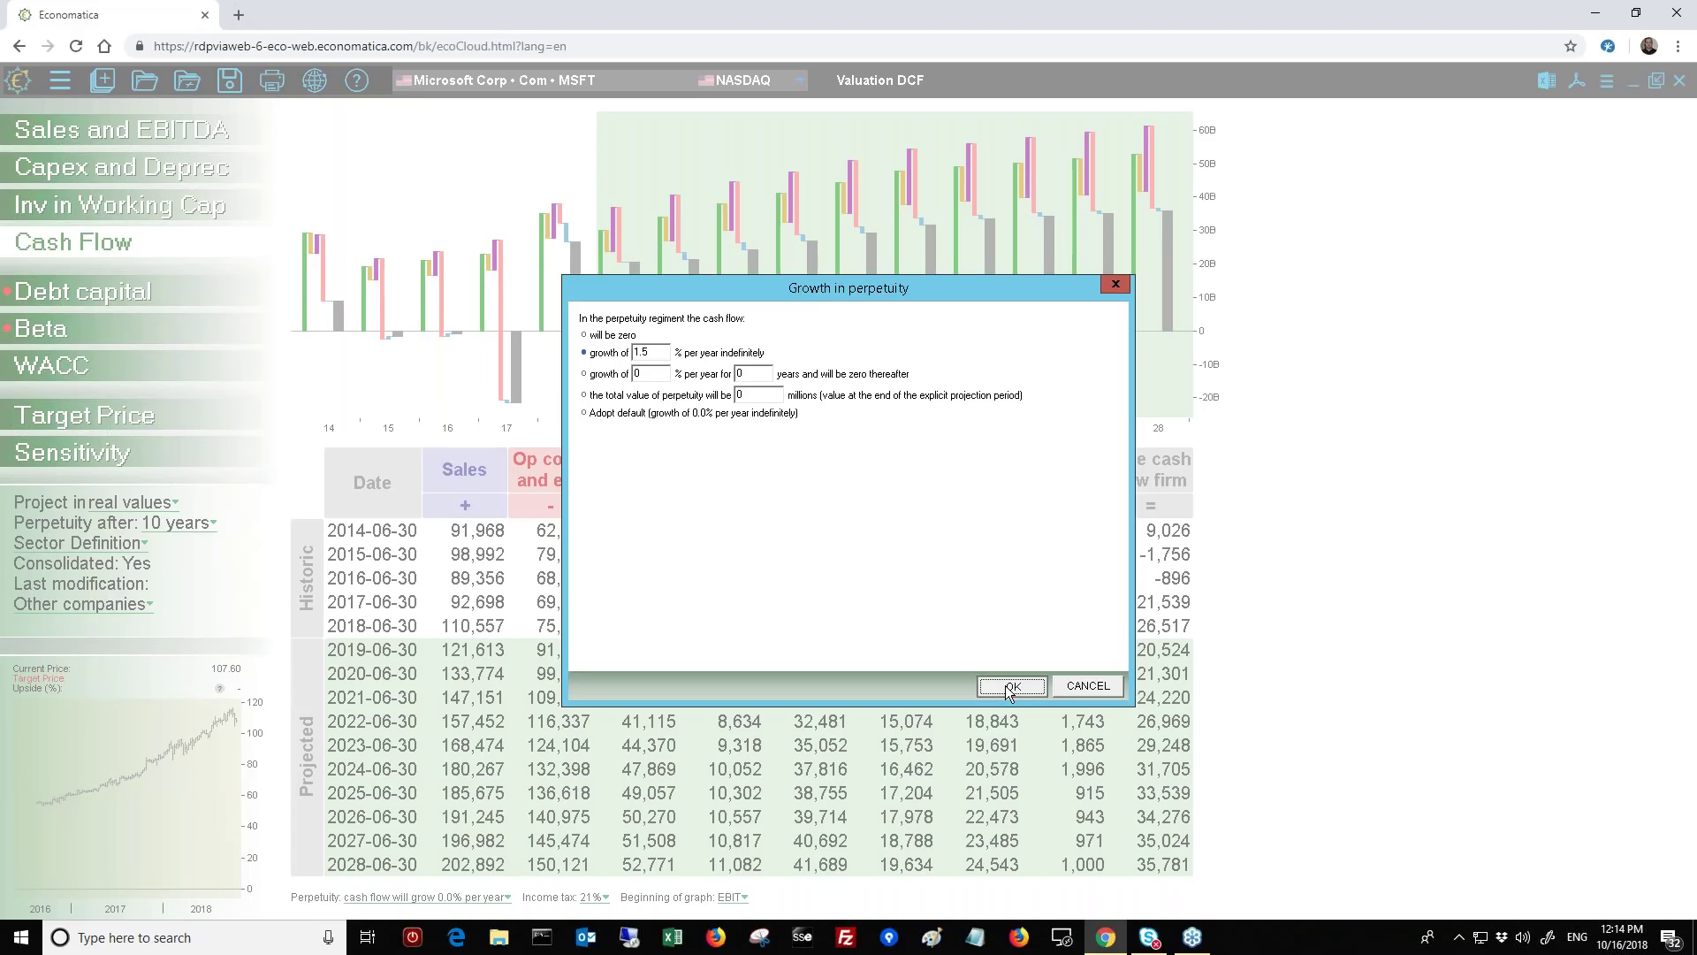
pyautogui.click(1010, 688)
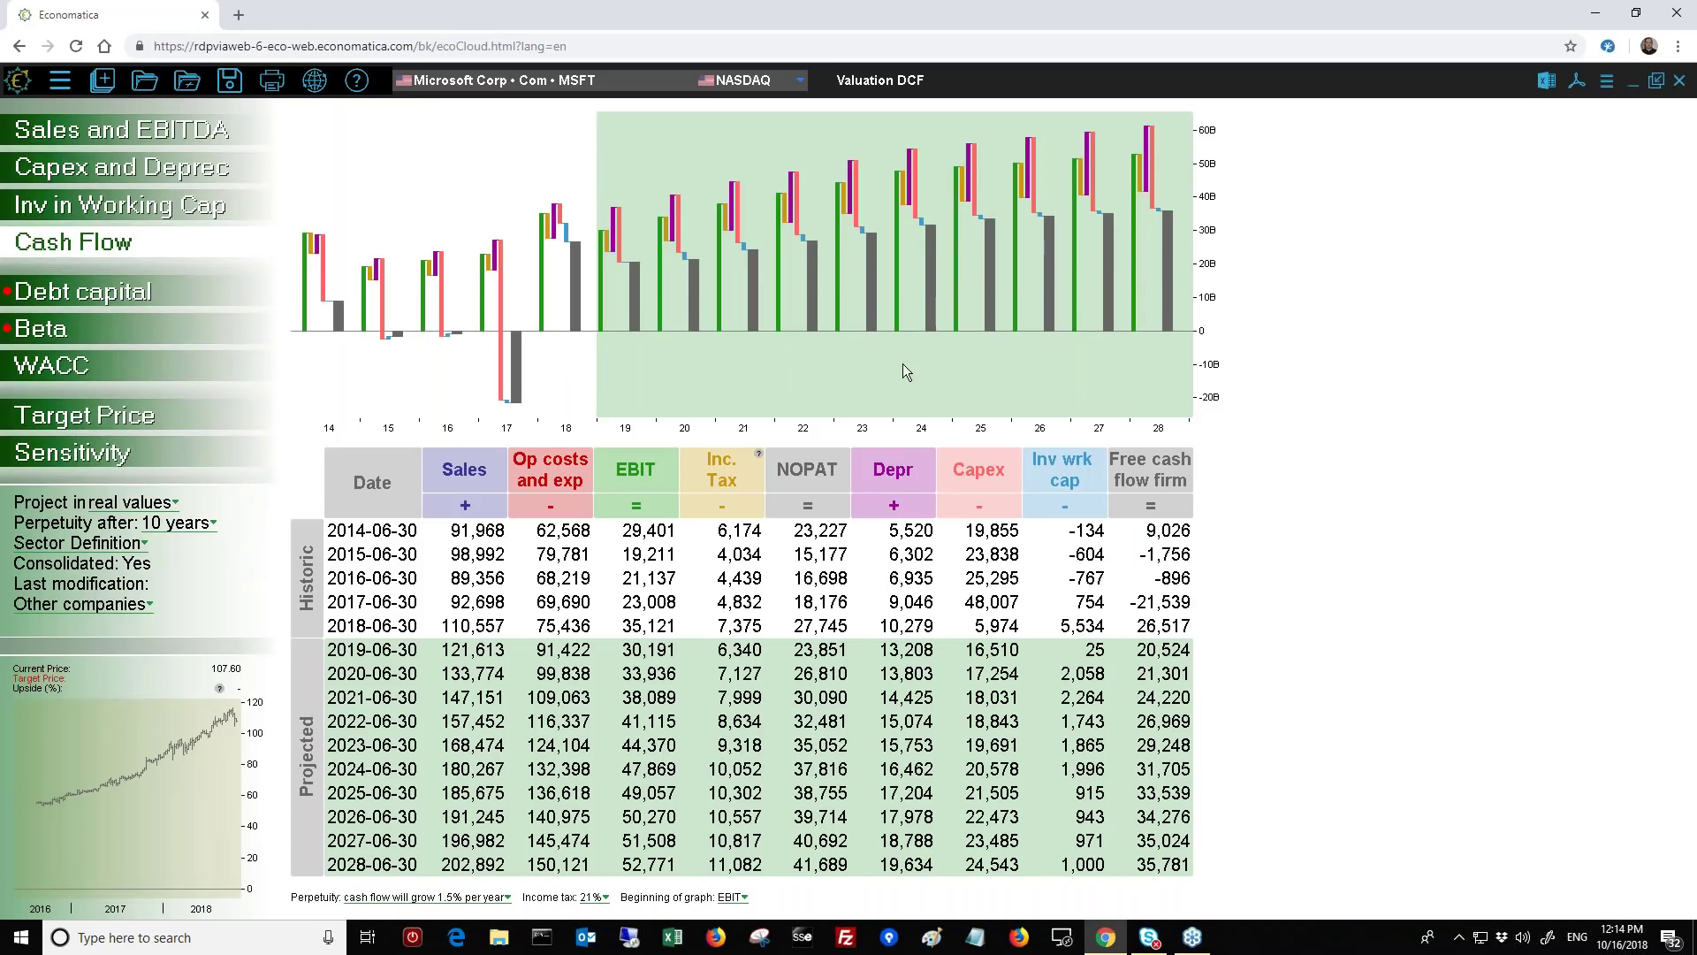
# Step: In Debt capital, project D/(D+E) by the company's average of the last 3 years and Real Kd as a typed 0 for all years
pyautogui.click(64, 299)
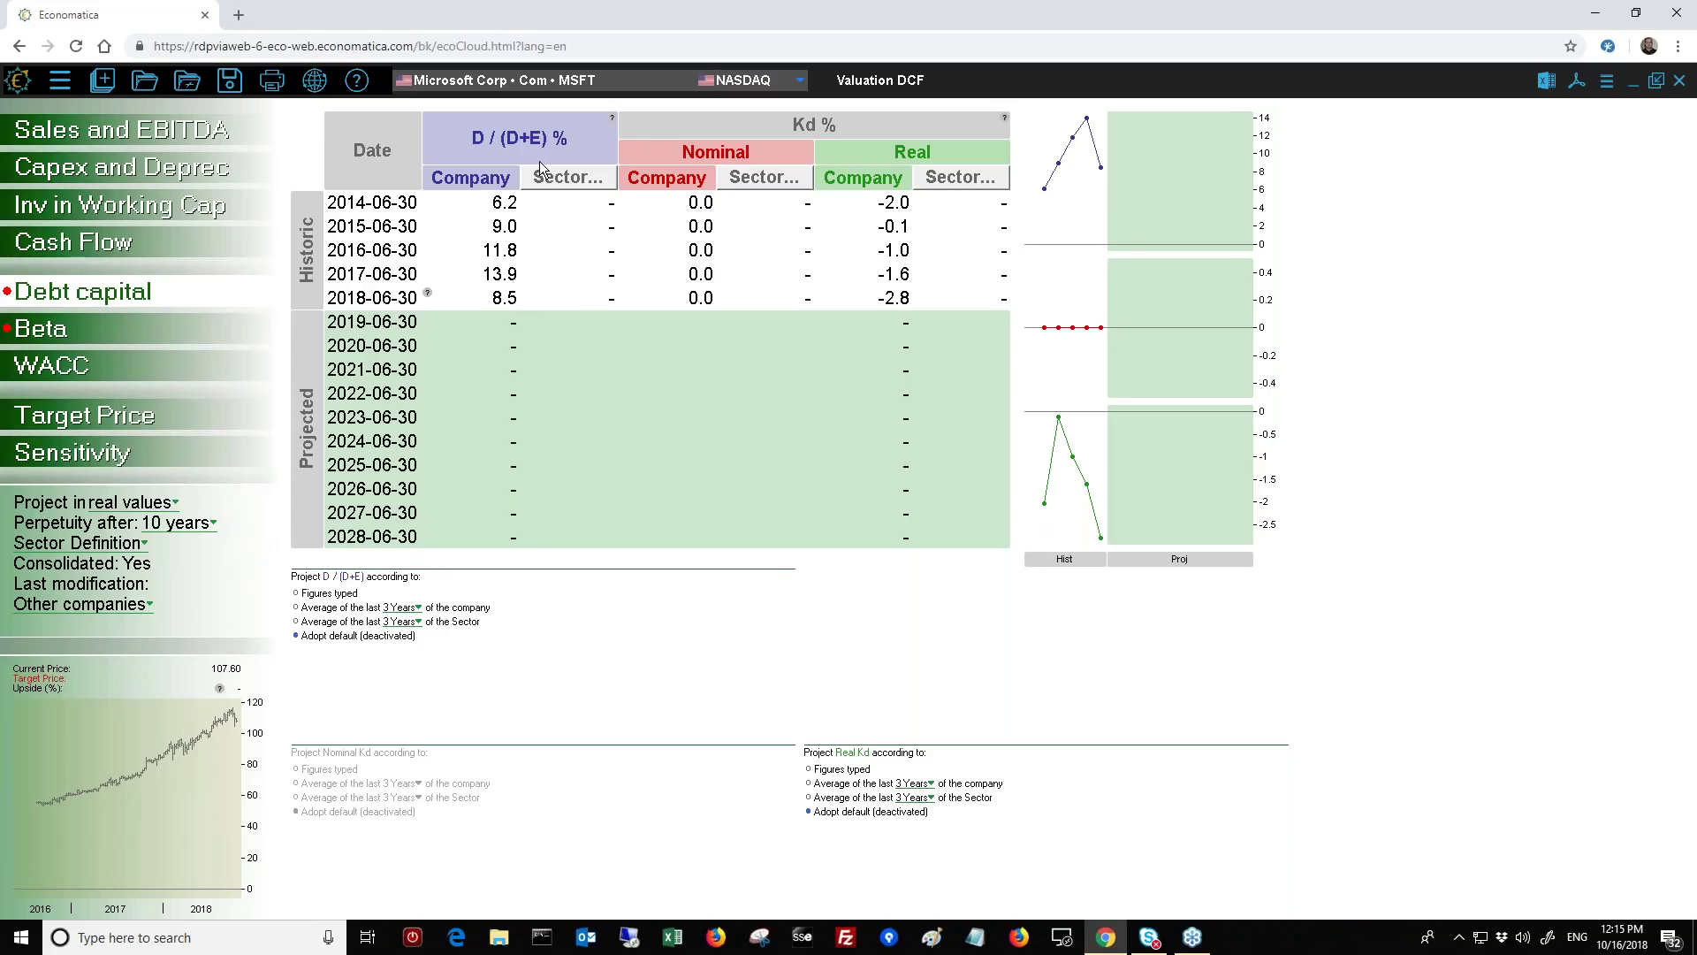
pyautogui.click(297, 608)
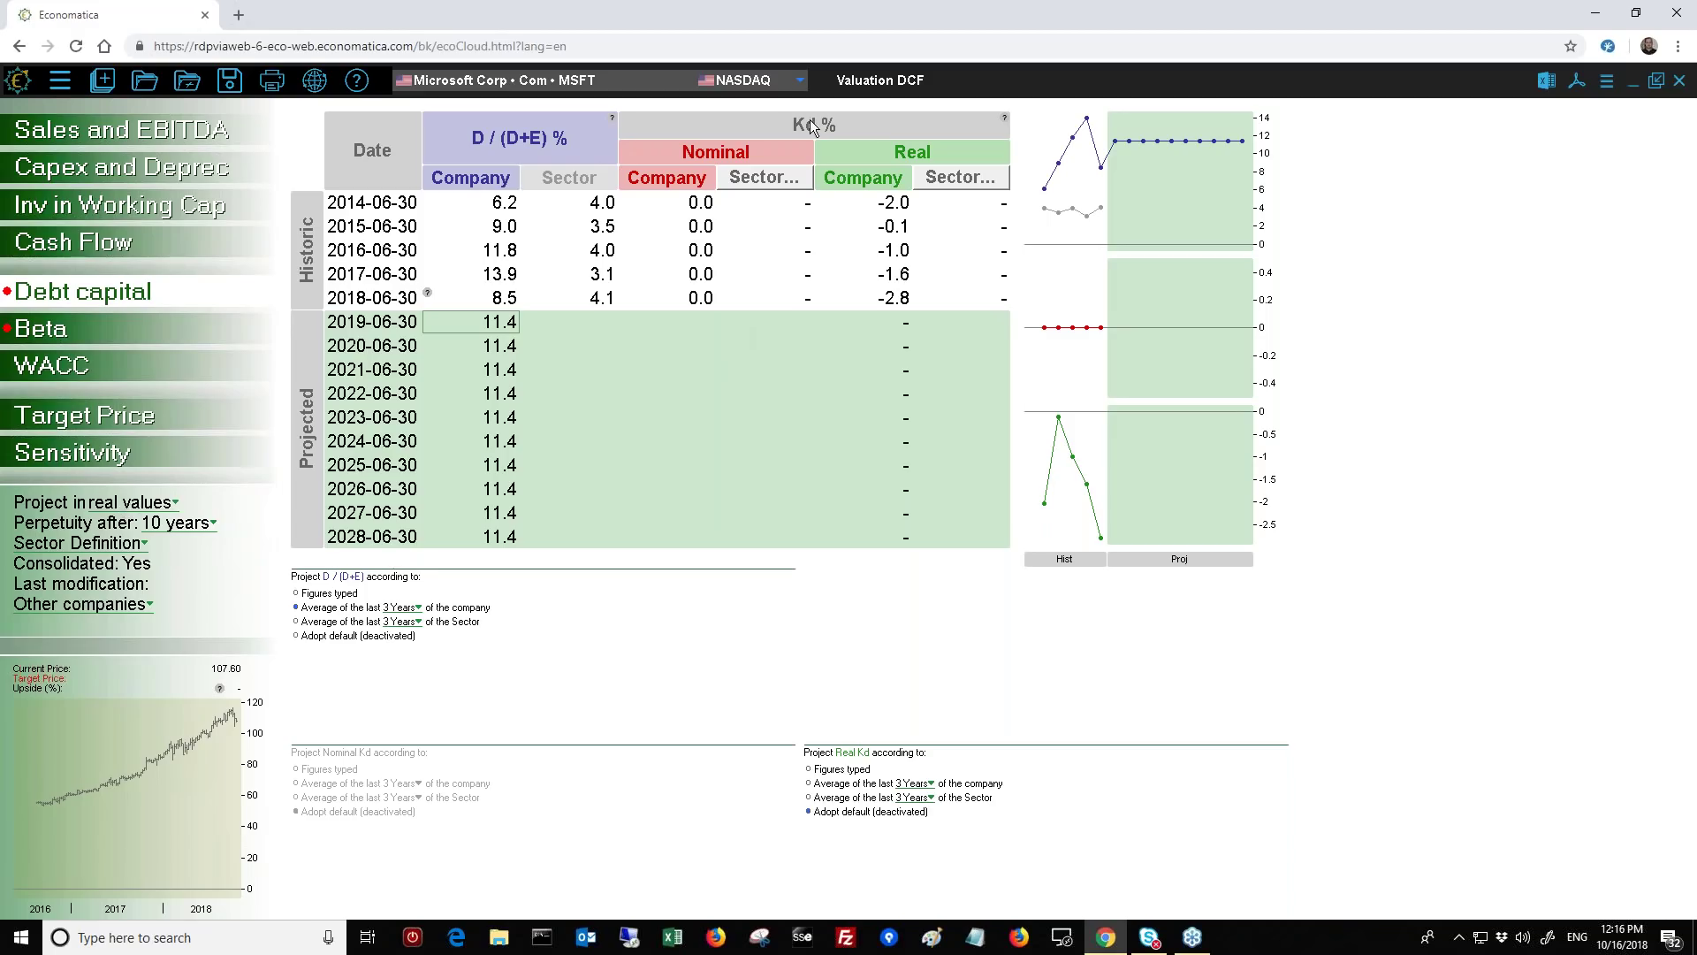
pyautogui.click(809, 771)
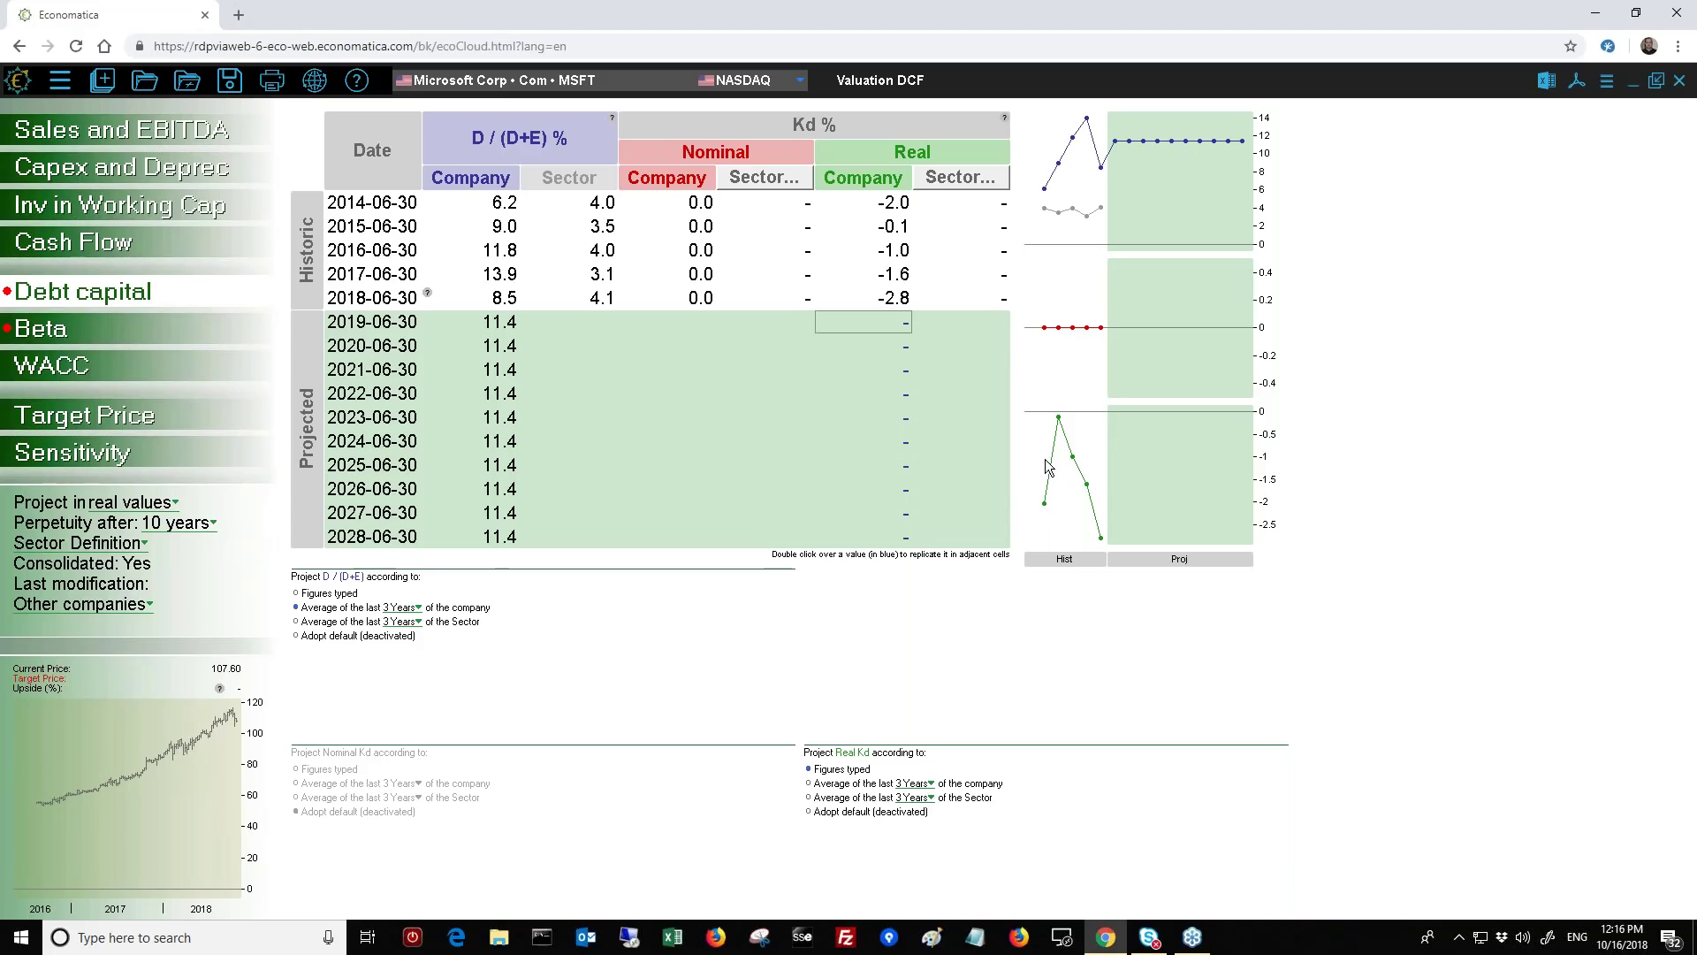
pyautogui.write('0')
pyautogui.press('Return')
pyautogui.doubleClick(889, 323)
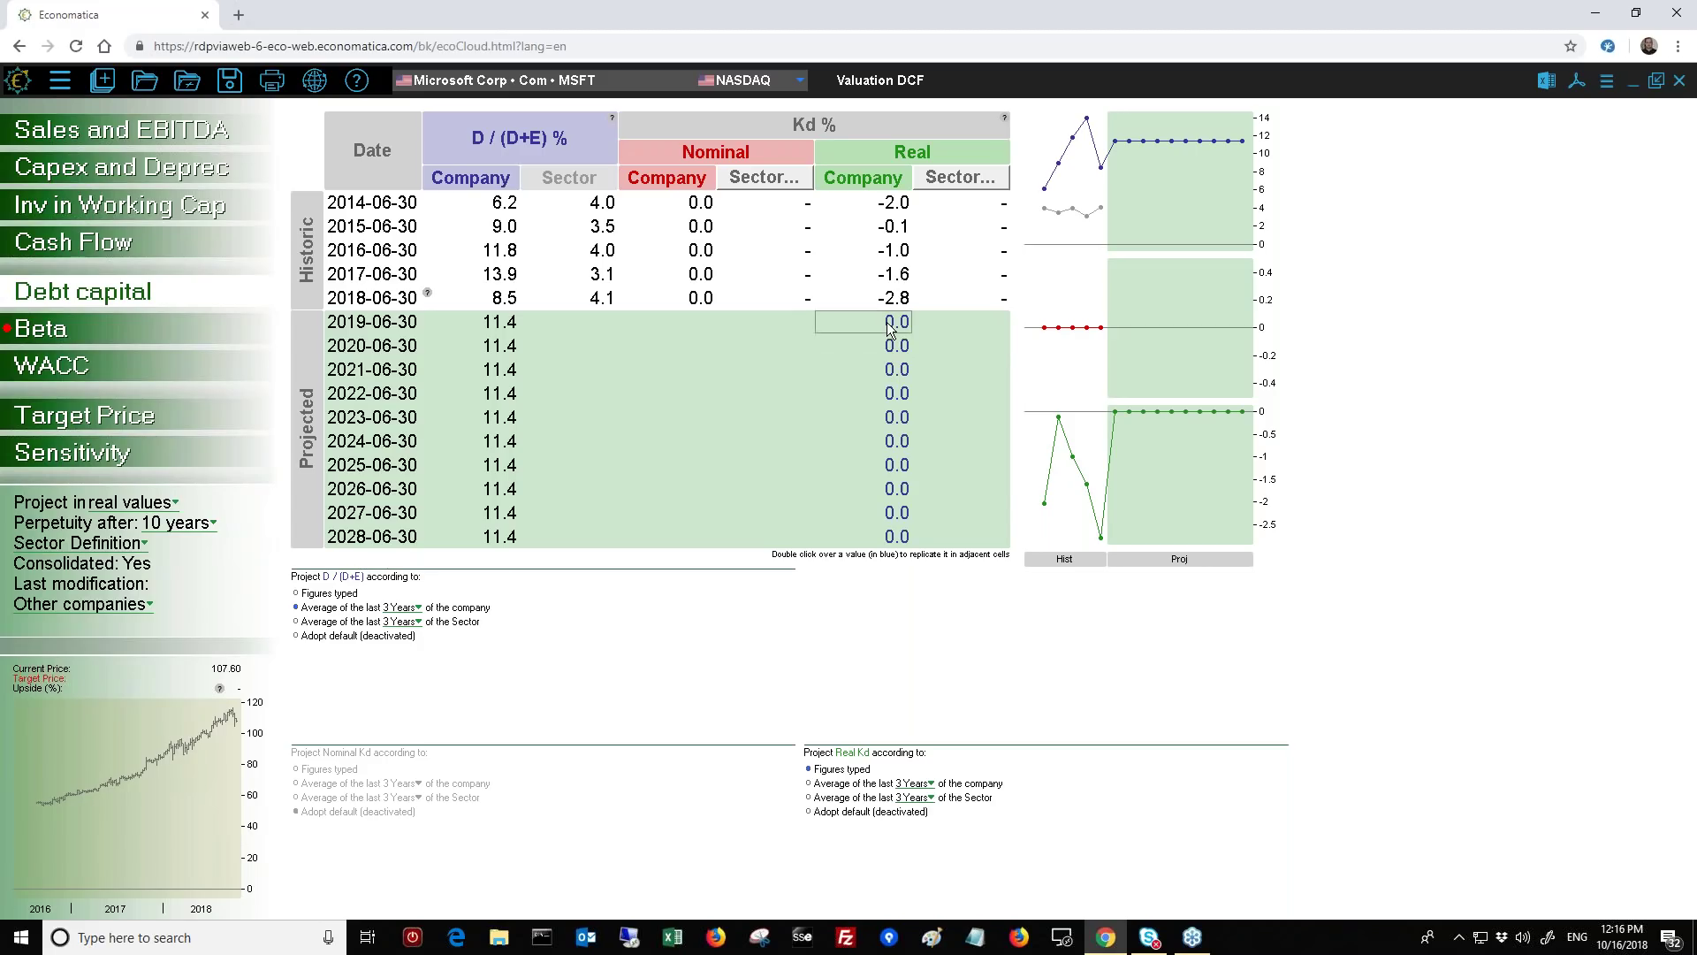
# Step: In Beta, project the unlevered beta by the company's average of the last 36 months
pyautogui.click(57, 338)
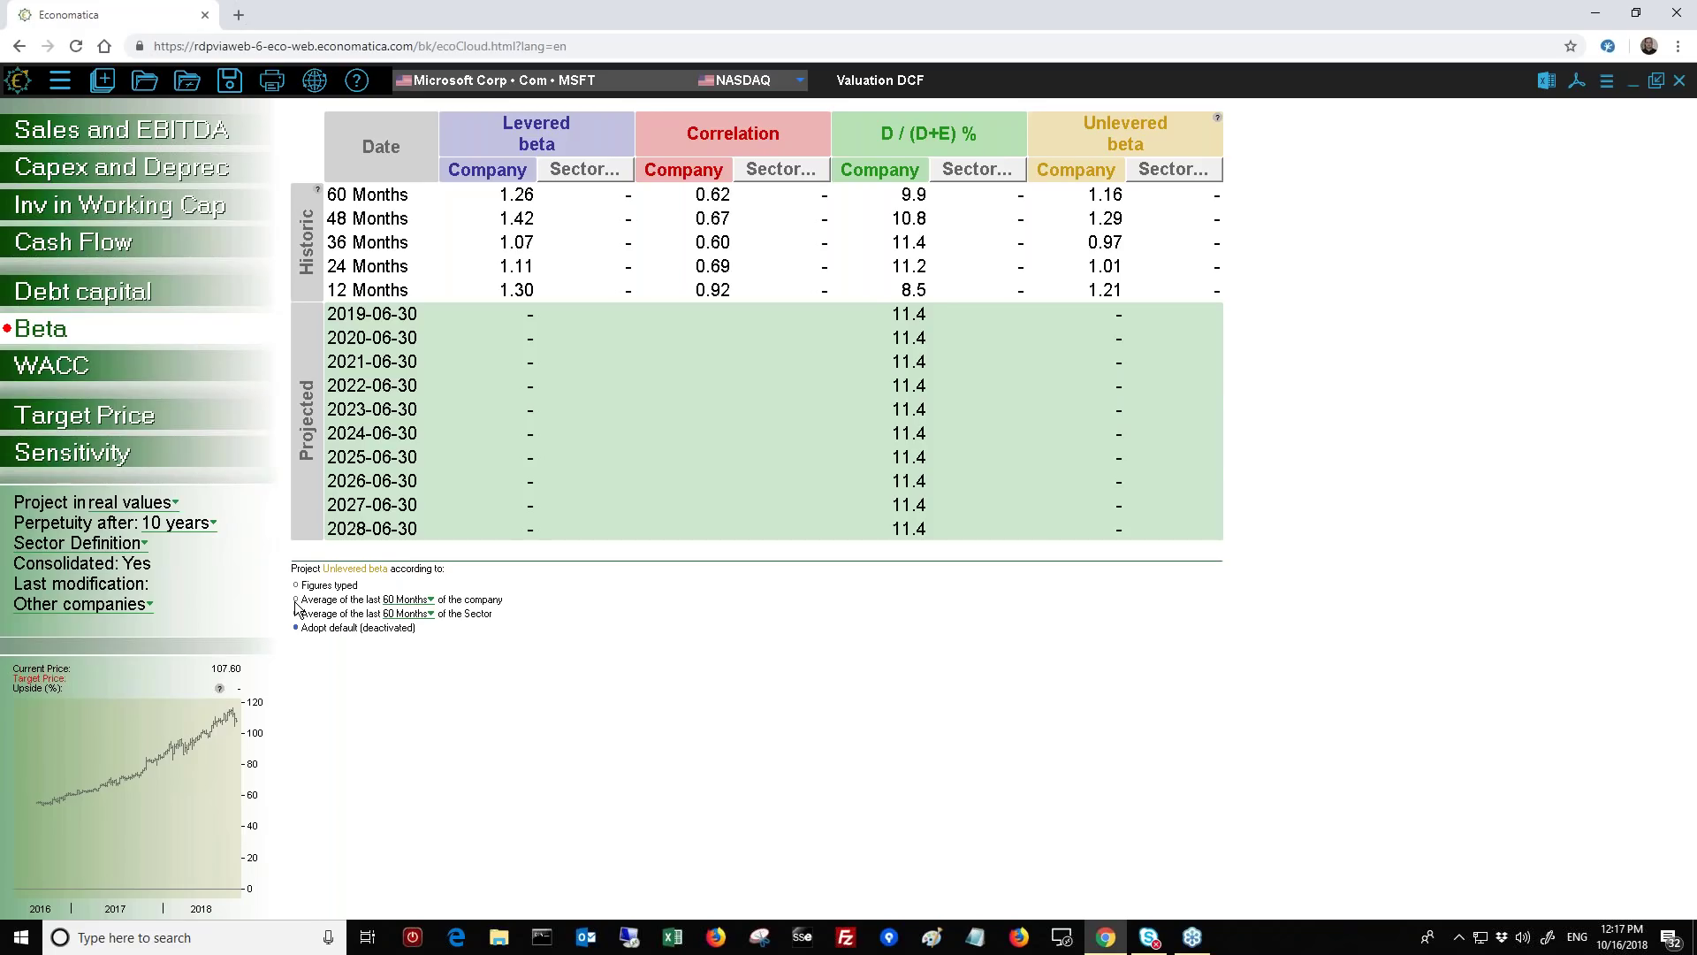
pyautogui.click(405, 600)
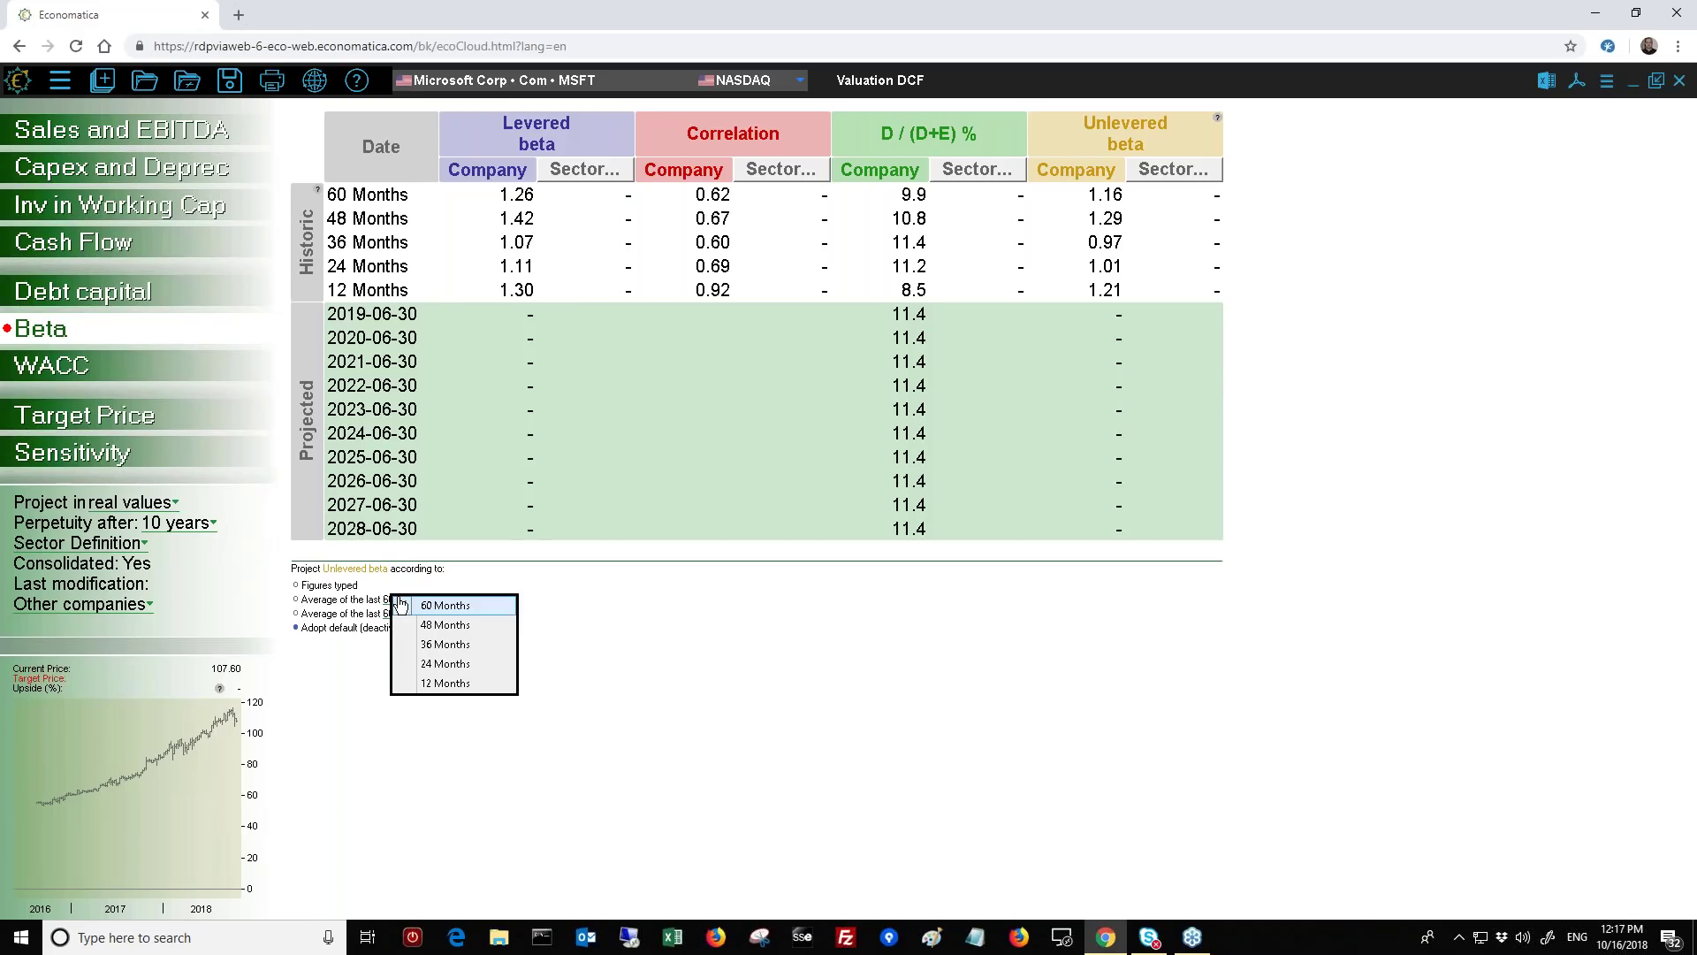
pyautogui.click(451, 646)
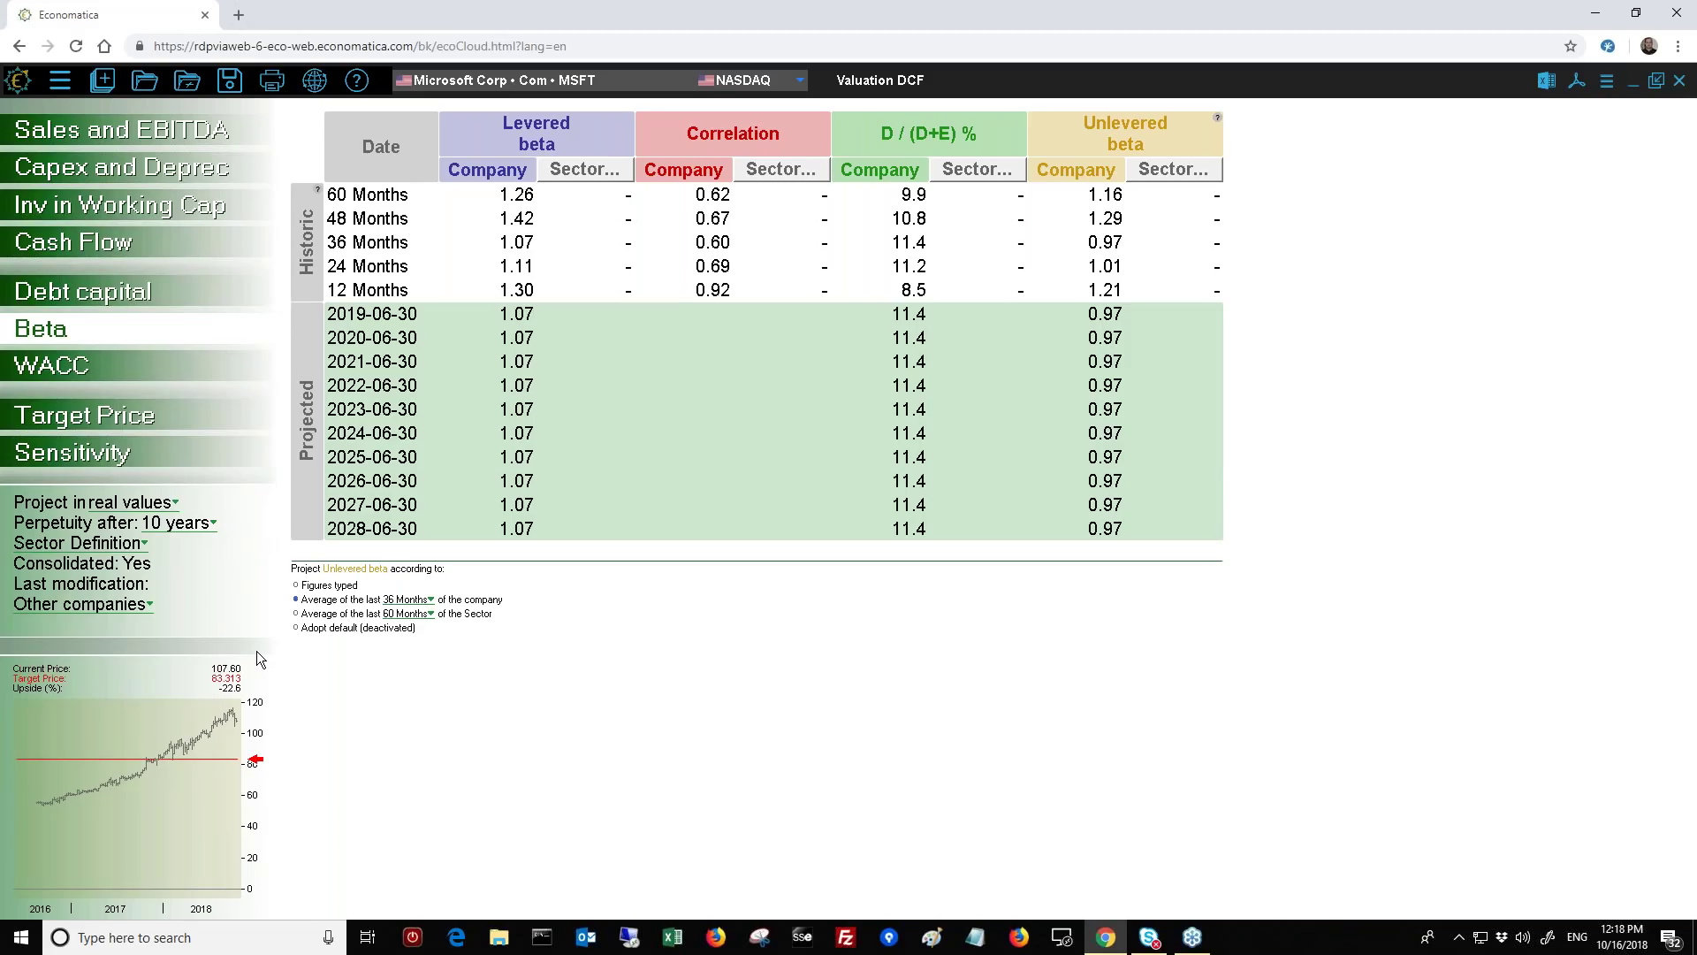
# Step: In WACC, read the formula definitions of the calculated real WACC and of the real Ke
pyautogui.click(61, 368)
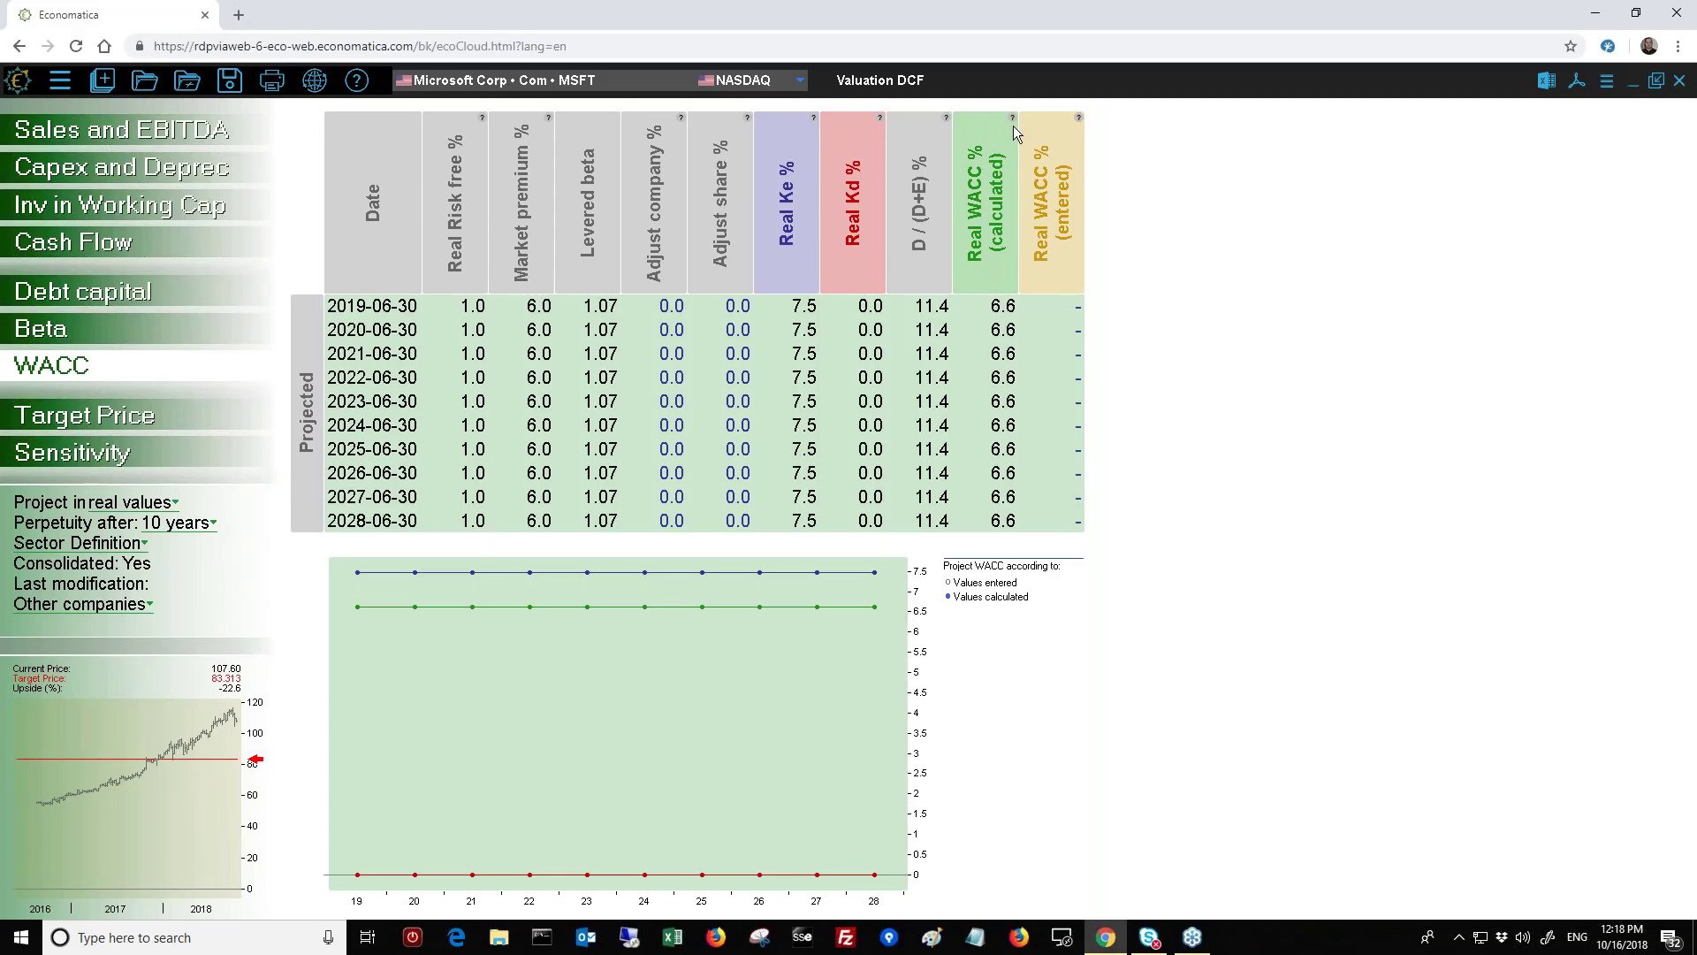
pyautogui.moveTo(1013, 125)
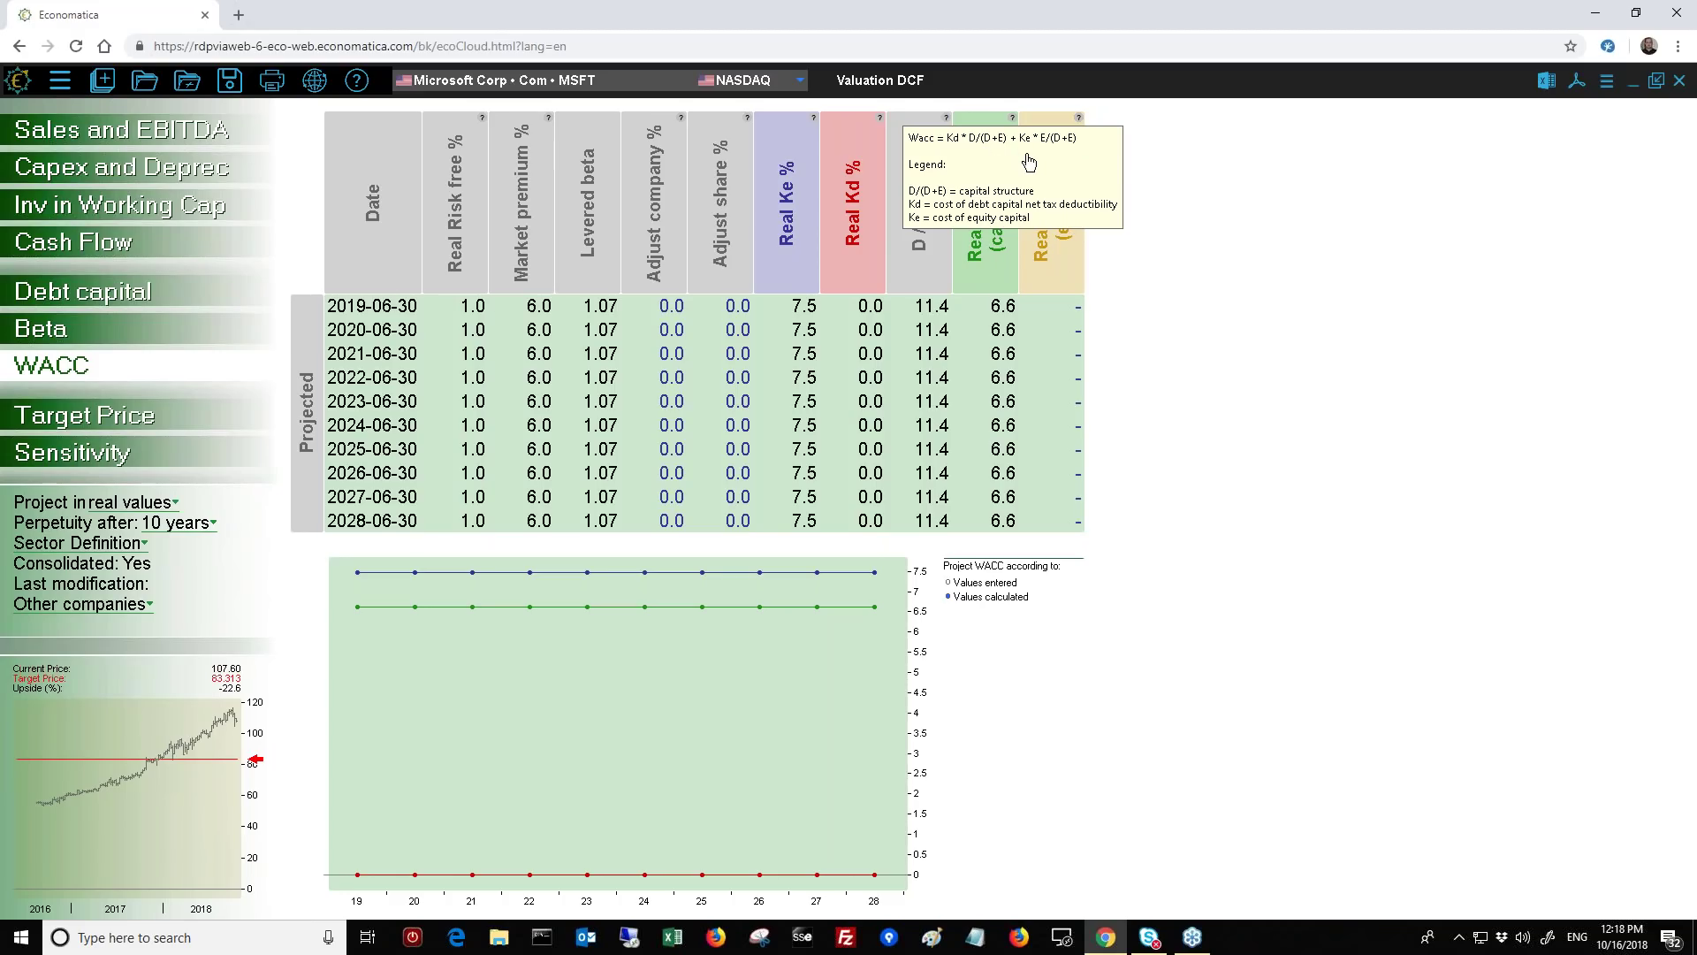
pyautogui.click(1198, 225)
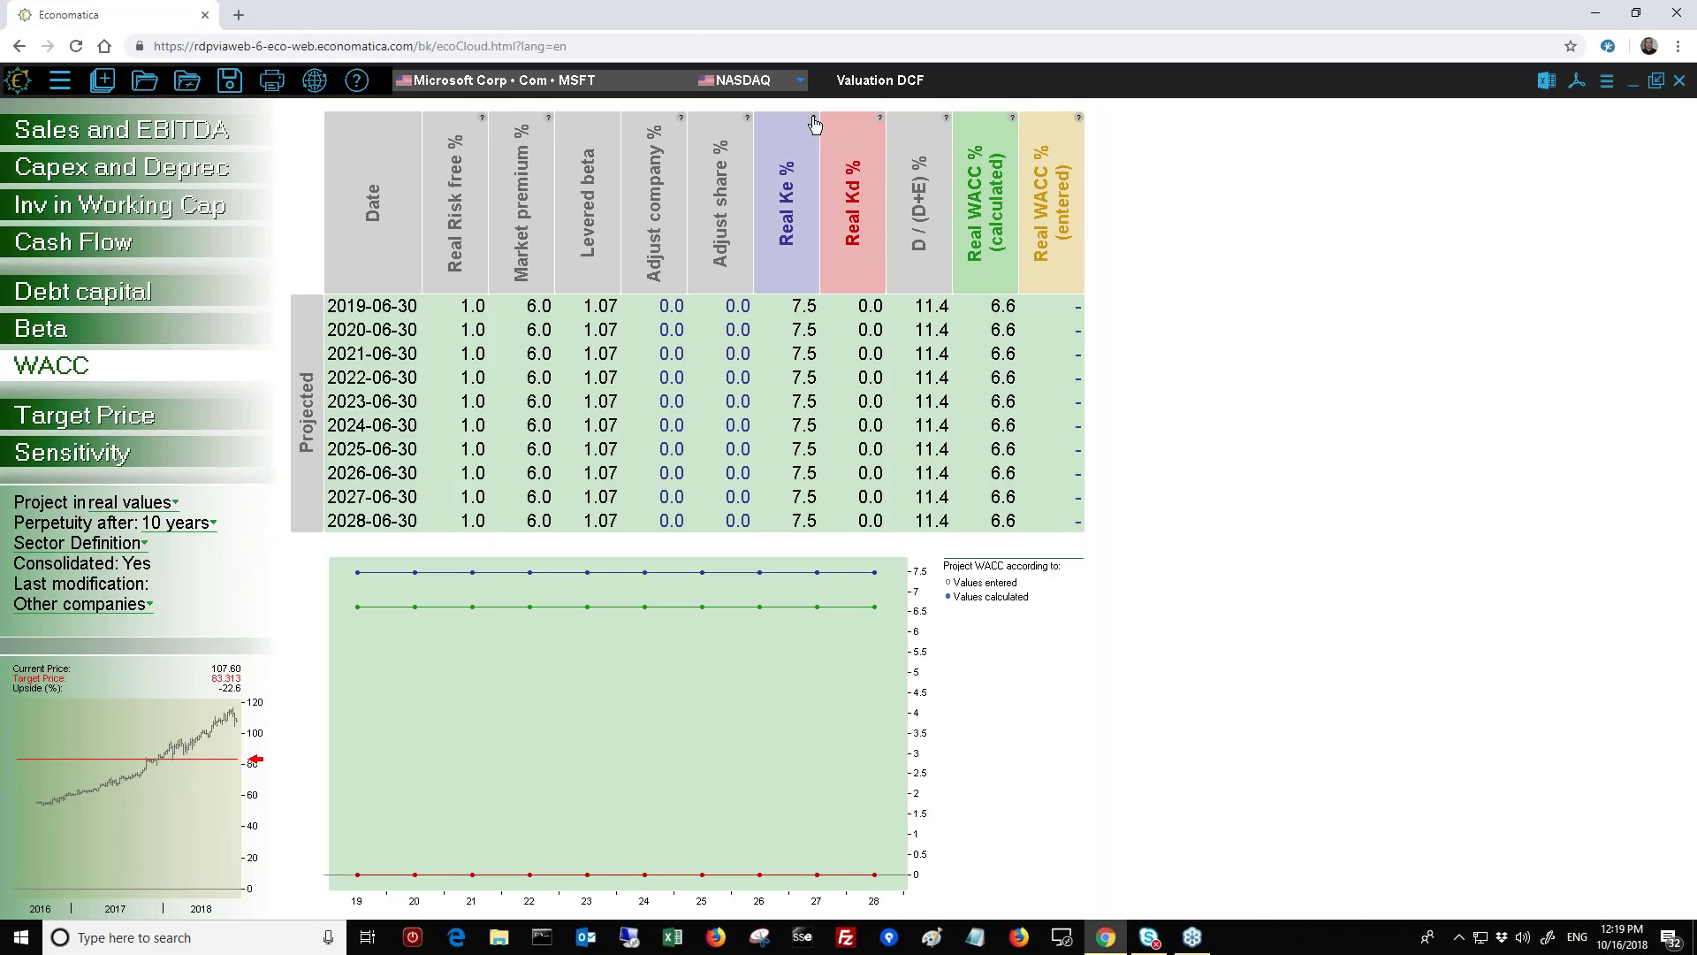
pyautogui.moveTo(814, 121)
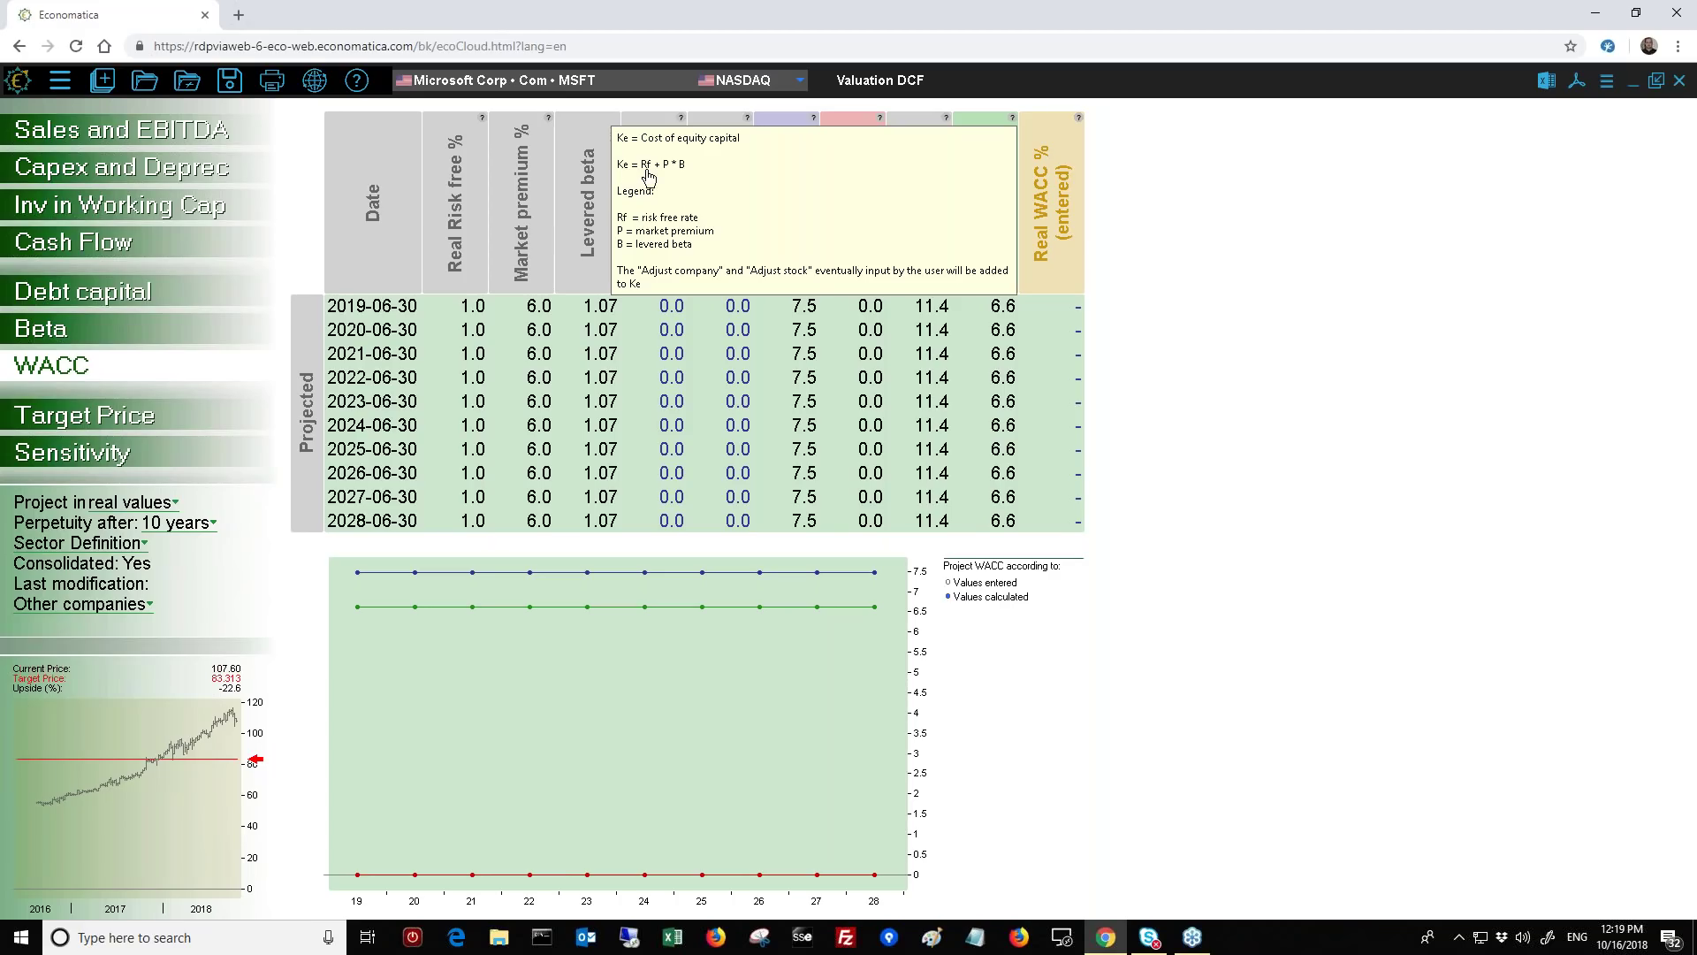
pyautogui.click(1240, 698)
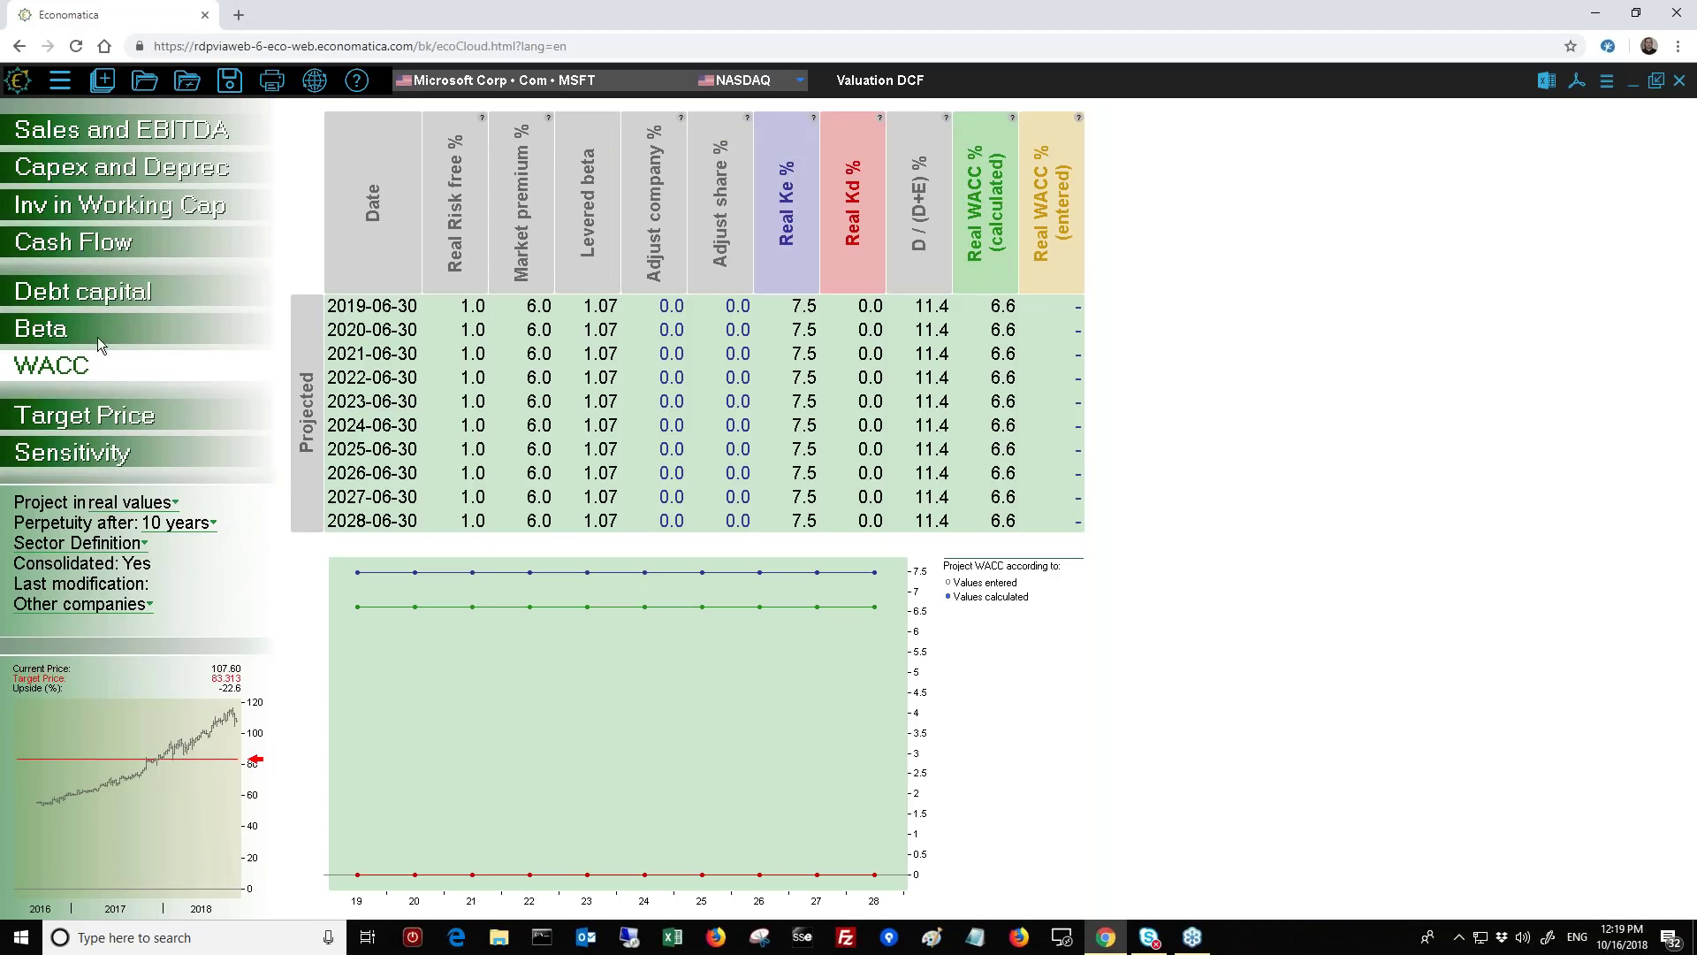
# Step: In Target Price, show the sector average alongside the trading indicators
pyautogui.click(84, 417)
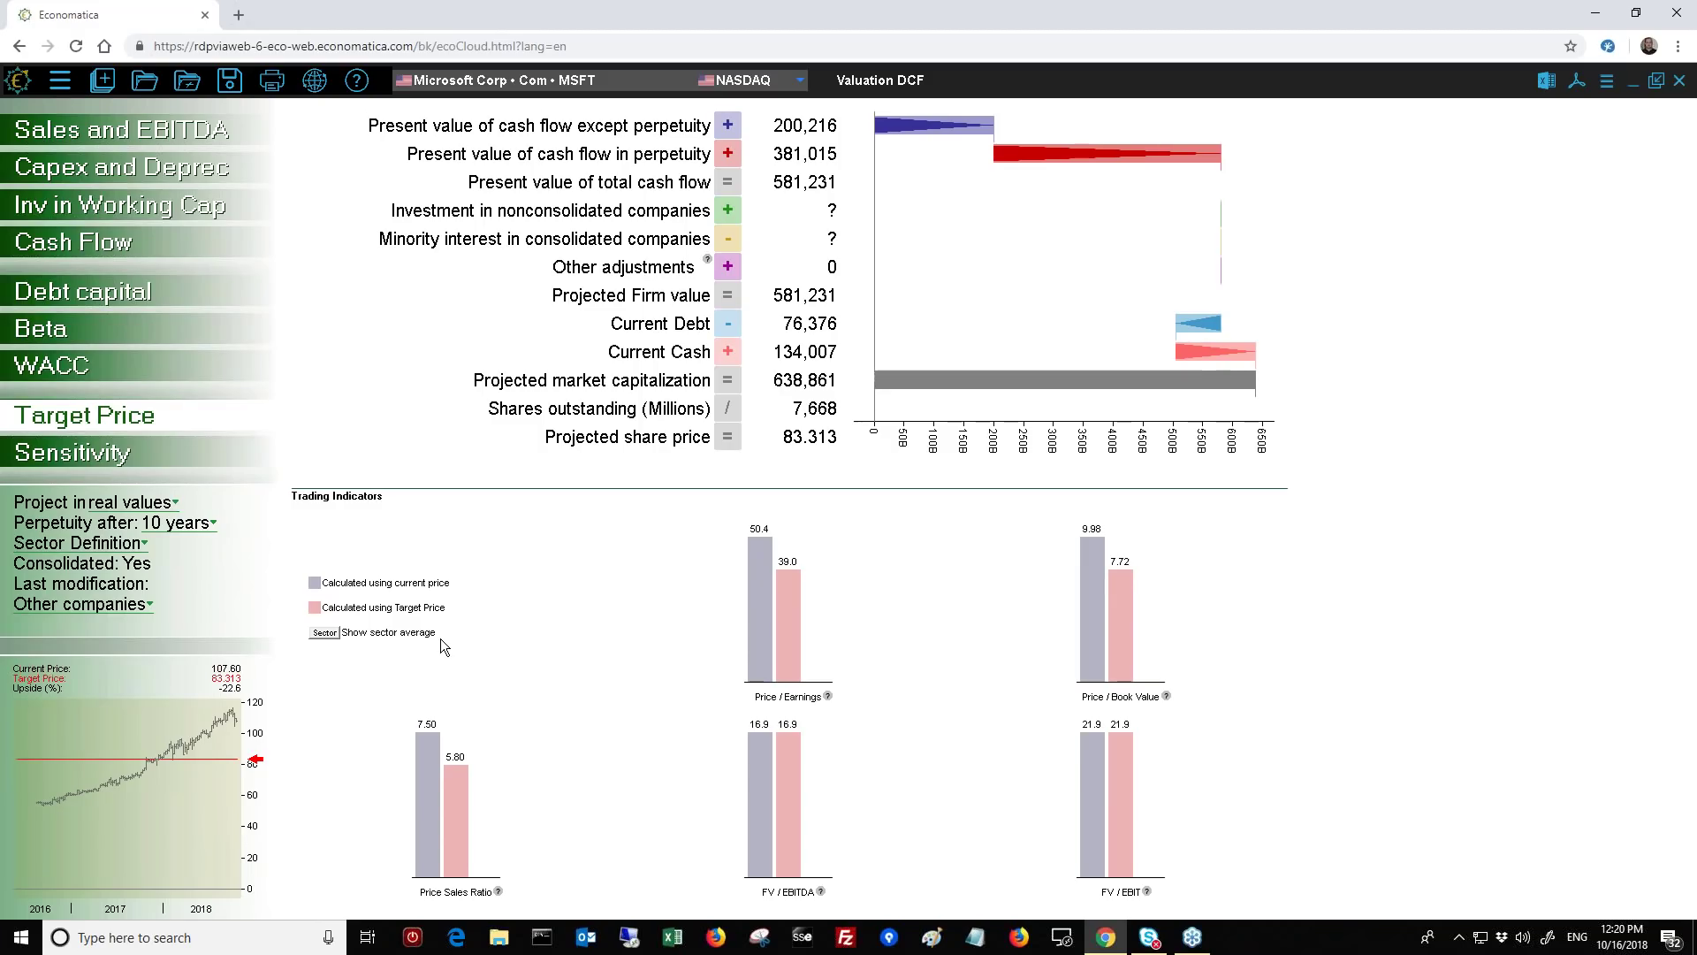
pyautogui.click(325, 633)
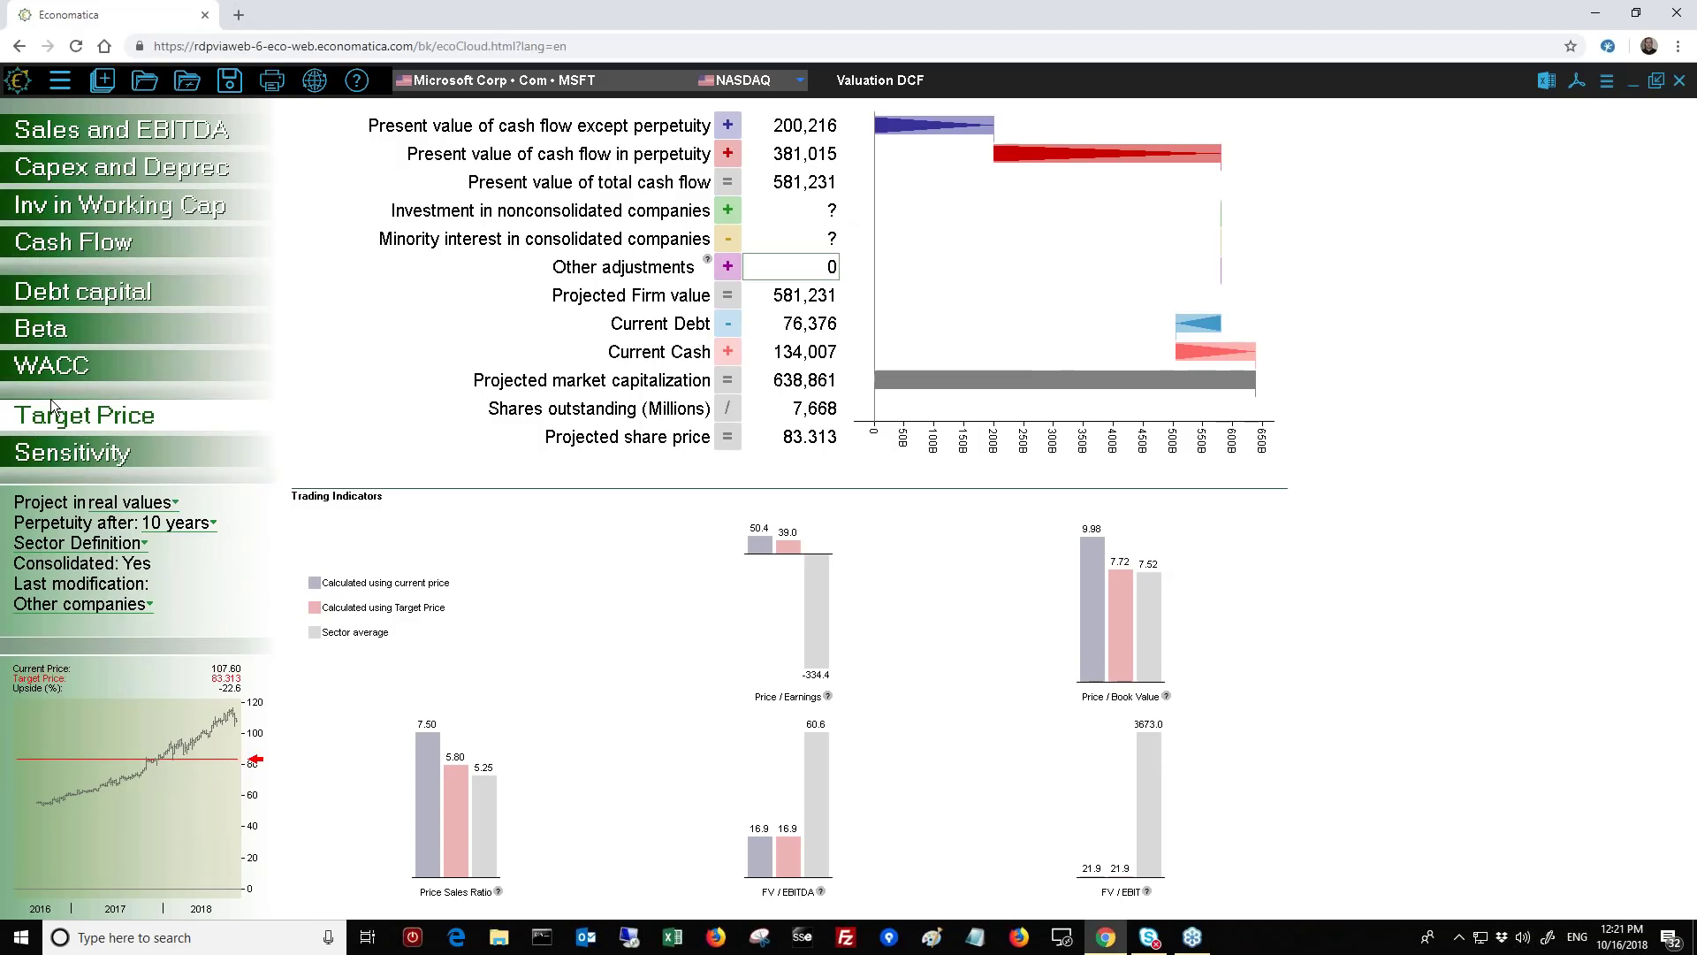
# Step: In Sensitivity, set the variation step of Sales growth and EBITDA margin to 10%
pyautogui.click(104, 458)
pyautogui.click(898, 347)
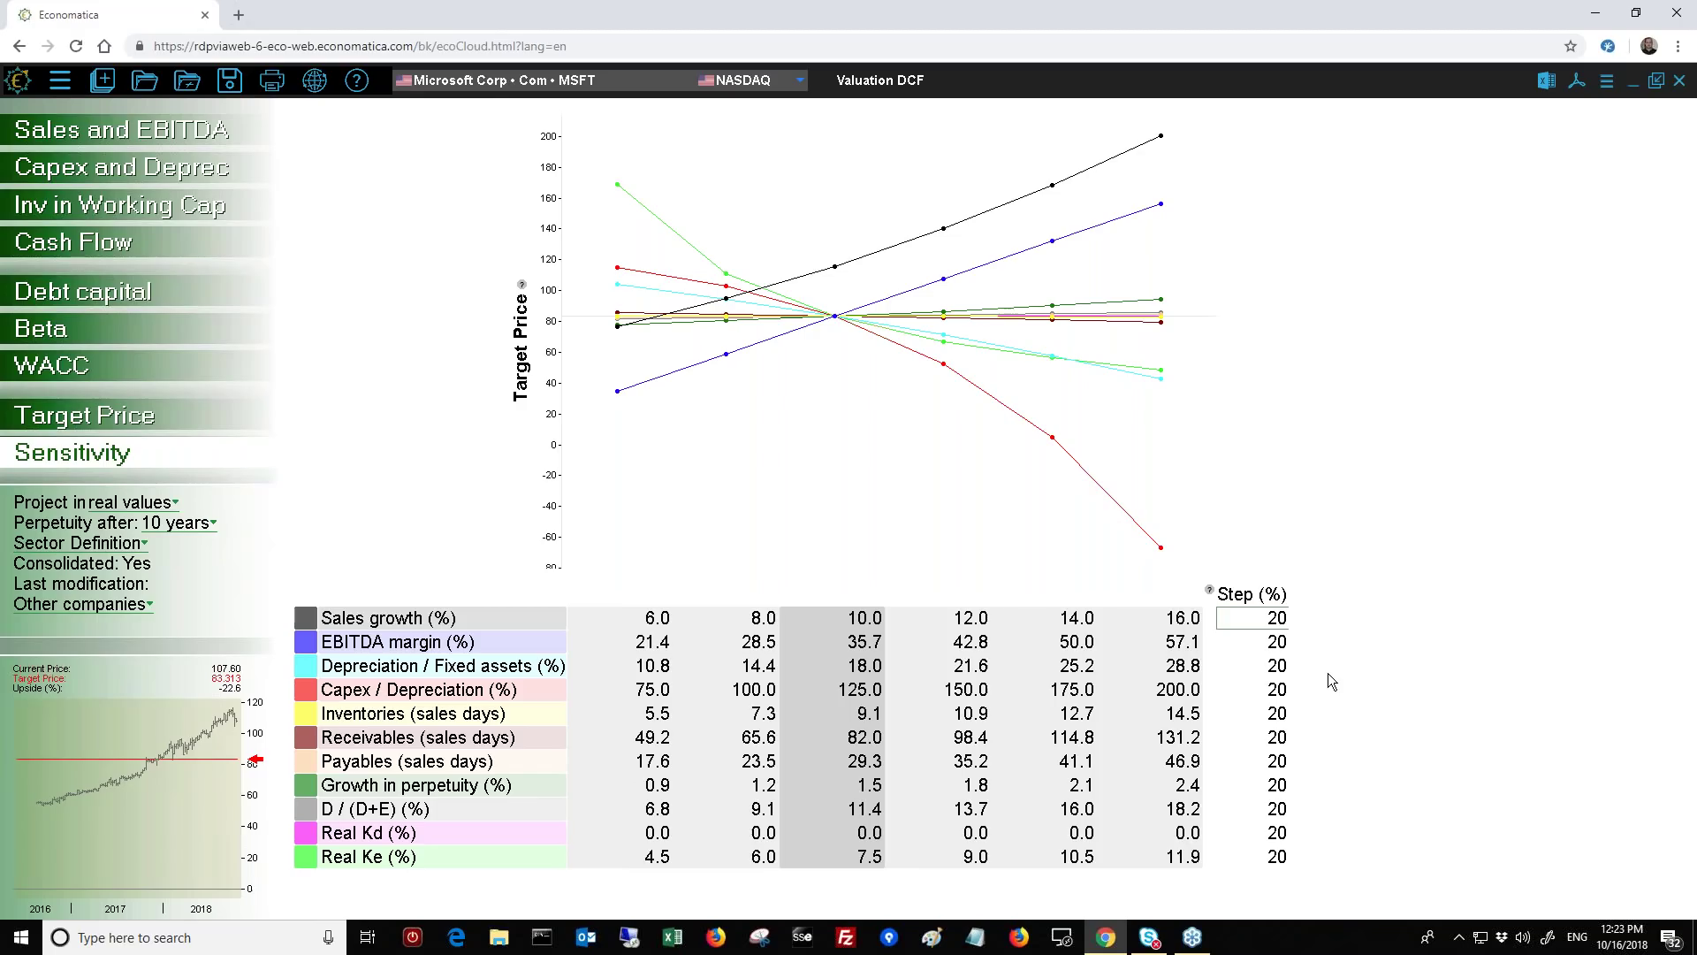
pyautogui.press('BackSpace')
pyautogui.press('BackSpace')
pyautogui.write('1')
pyautogui.press('Return')
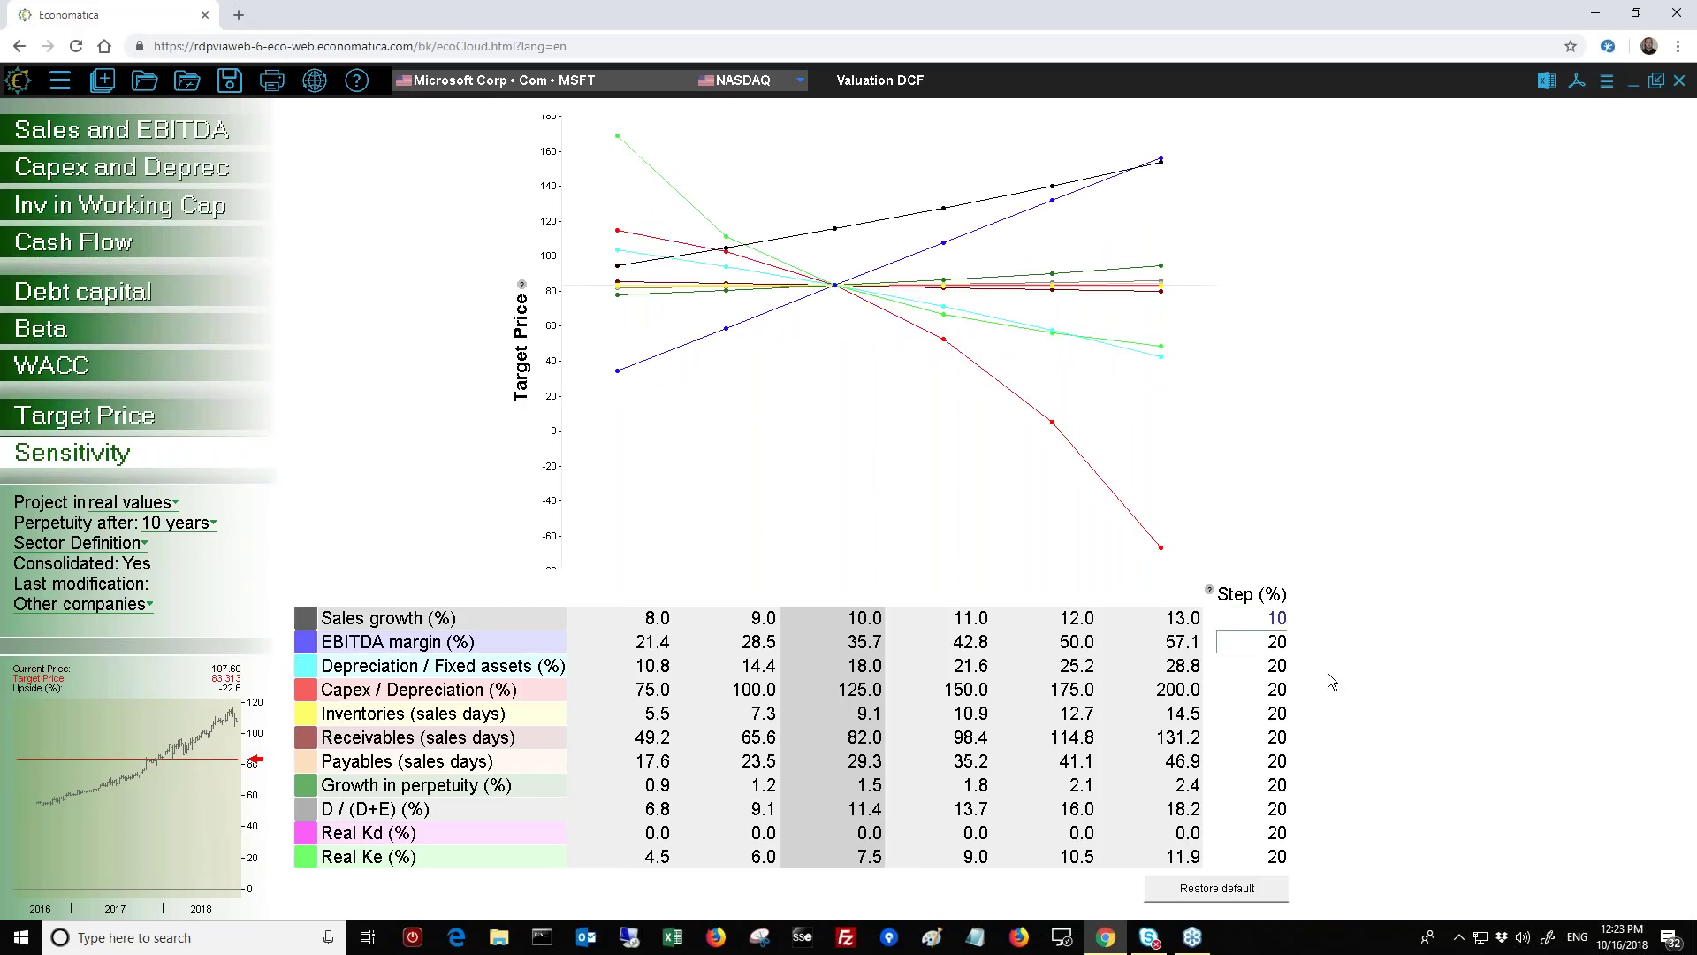
pyautogui.write('10')
pyautogui.press('Return')
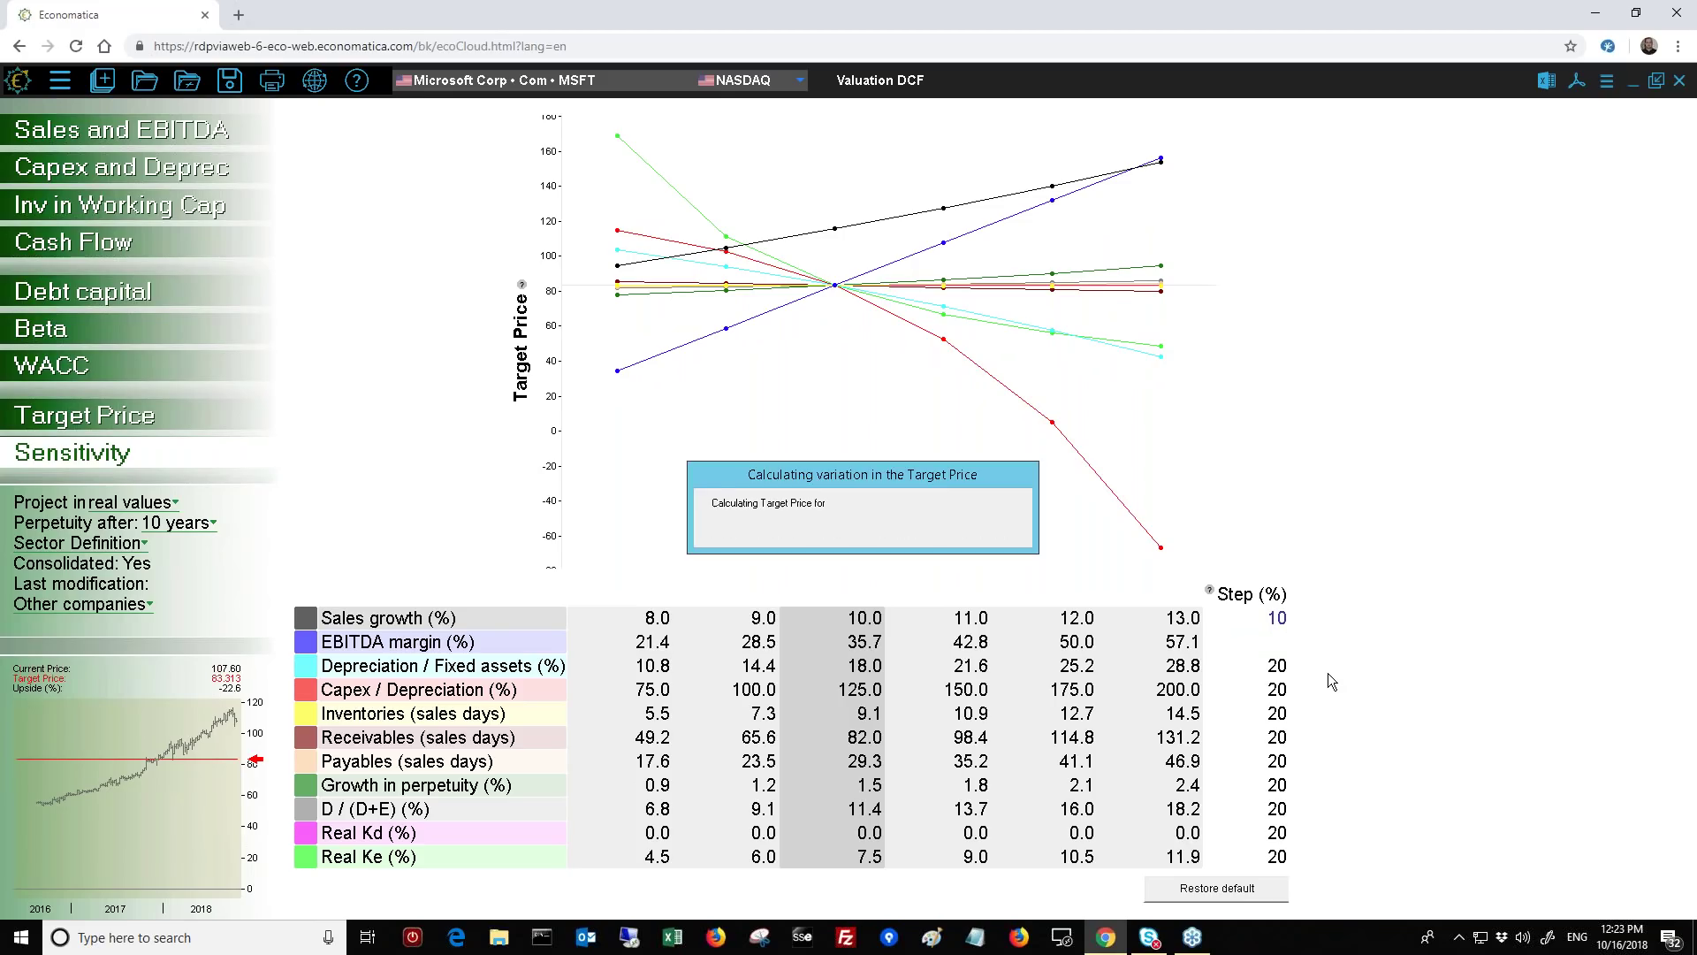
# Step: Set the sensitivity step of Depreciation / Fixed assets, Capex / Depreciation, Inventories and Receivables to 10%
pyautogui.write('10')
pyautogui.press('Return')
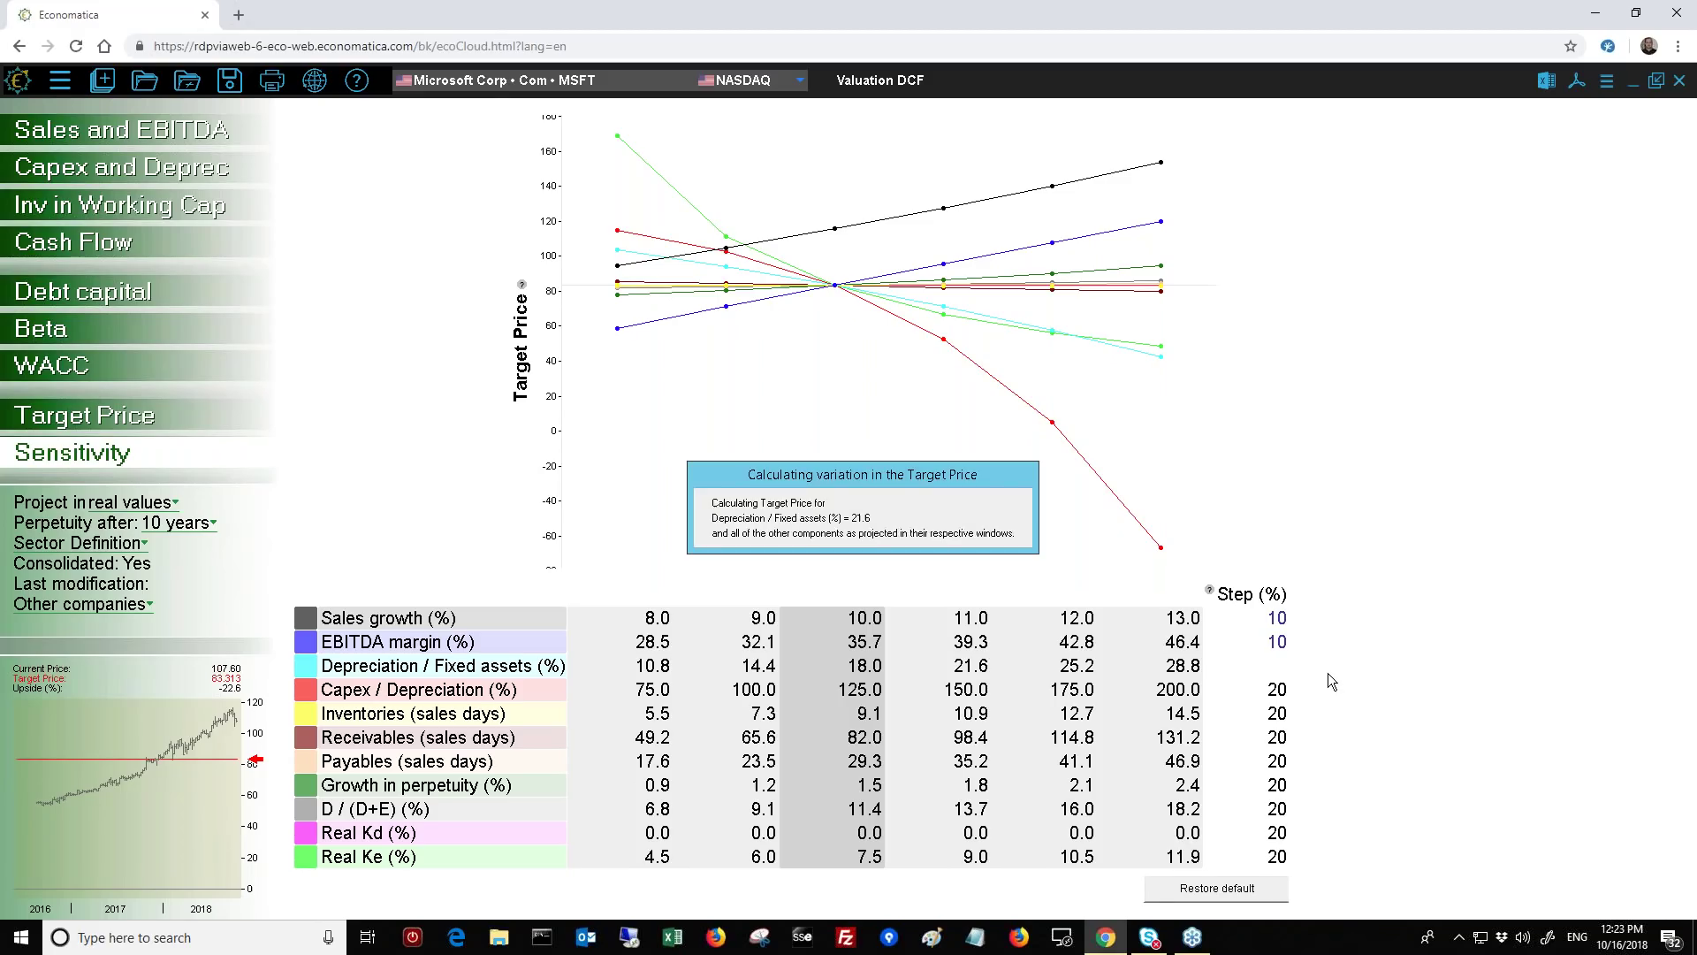
pyautogui.write('10')
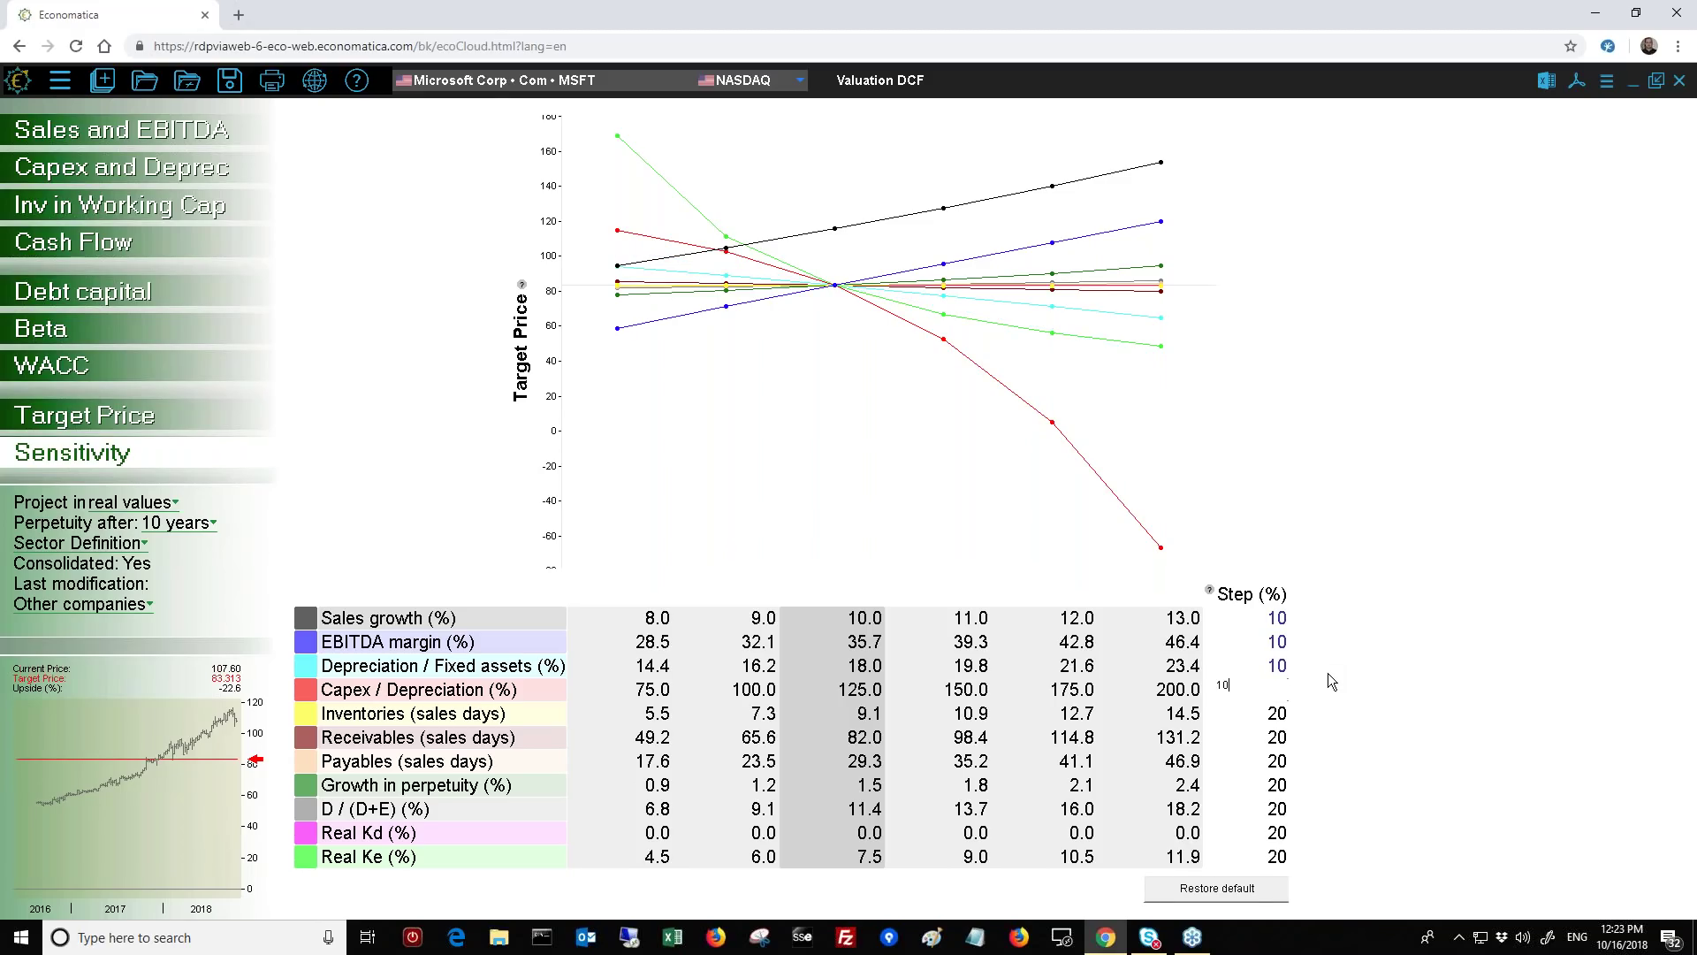
pyautogui.press('Return')
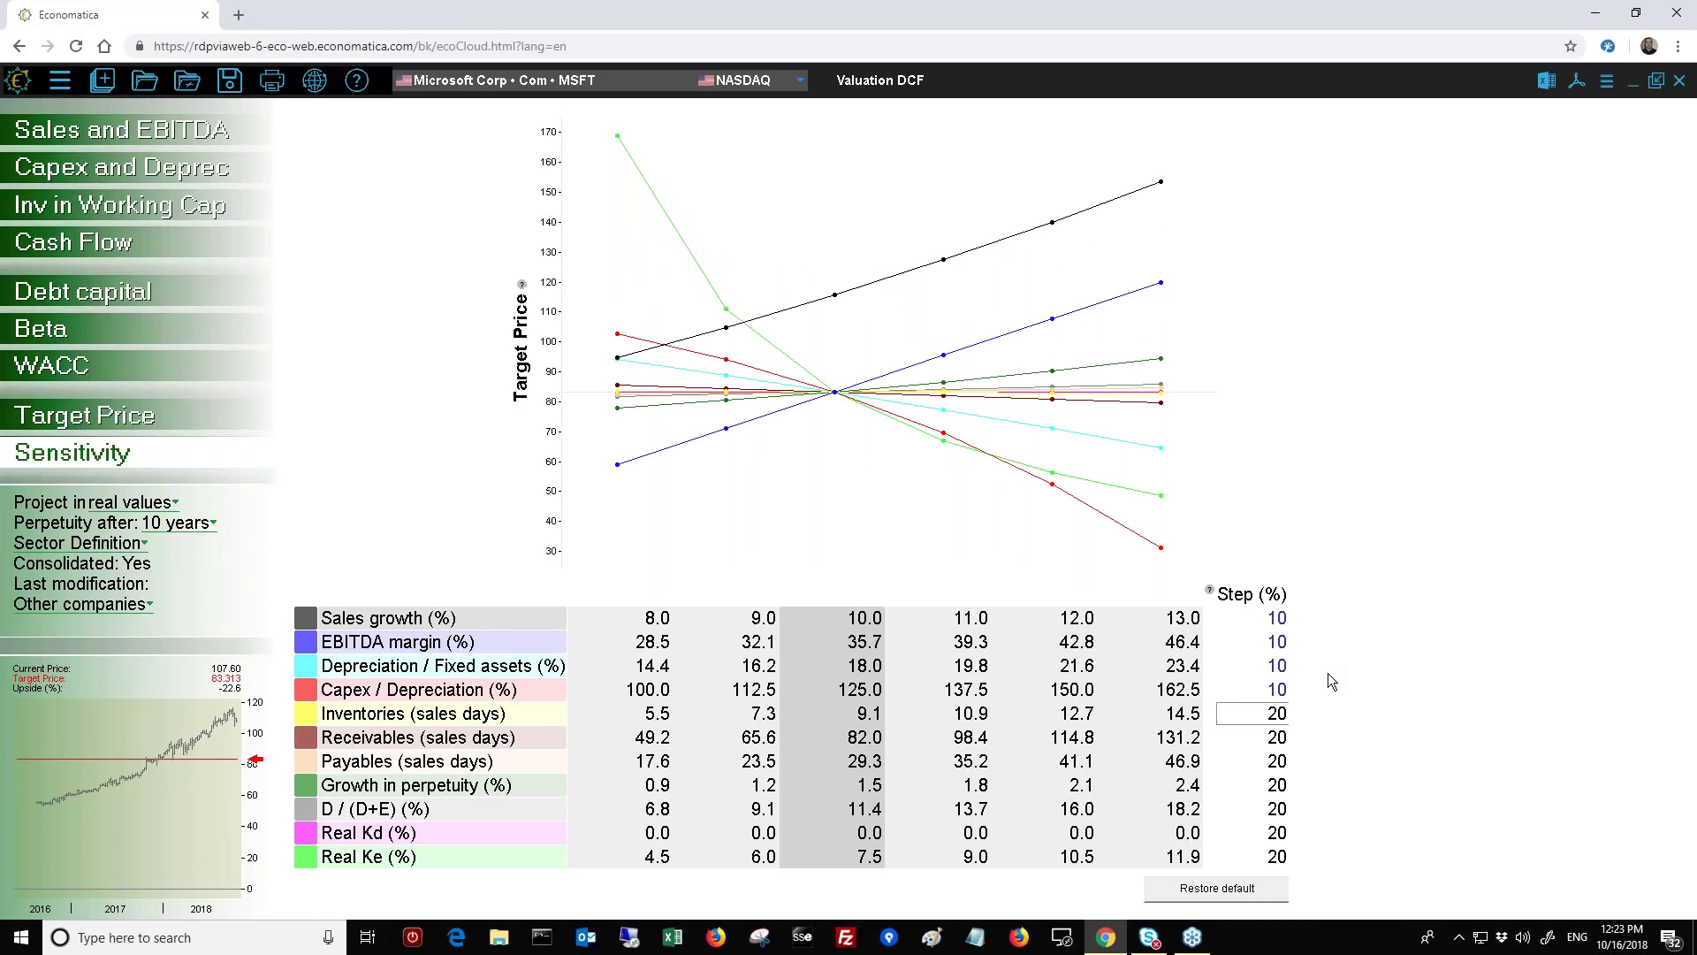
pyautogui.write('10')
pyautogui.press('Return')
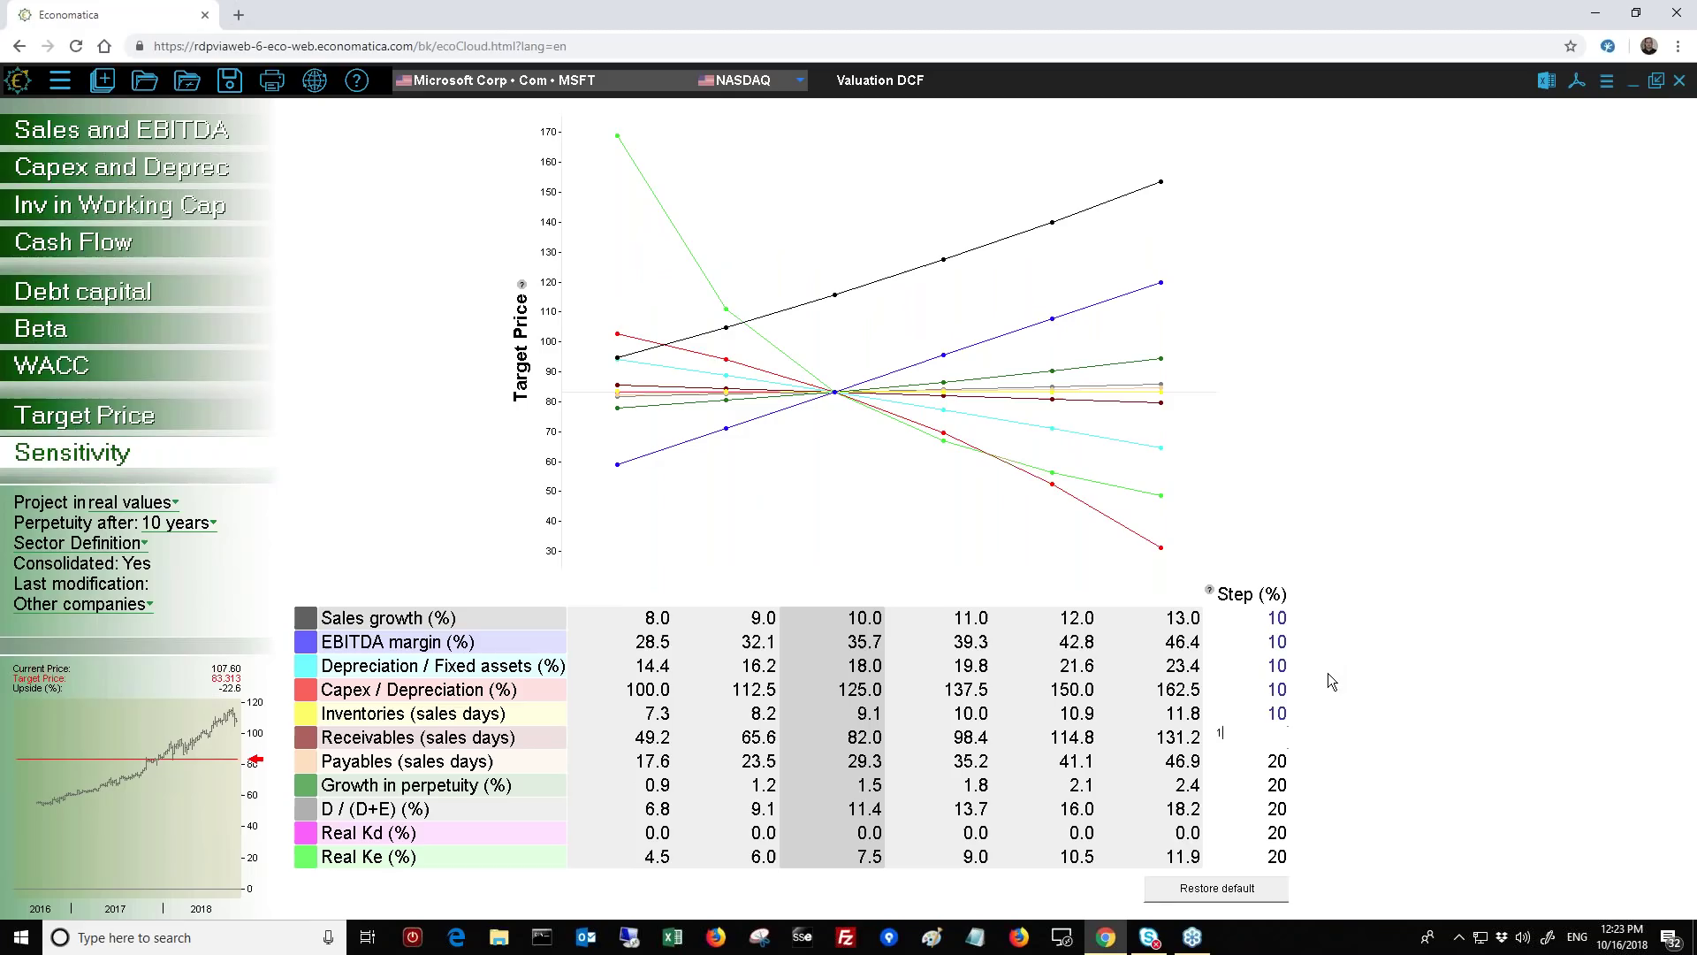
pyautogui.write('10')
pyautogui.press('Return')
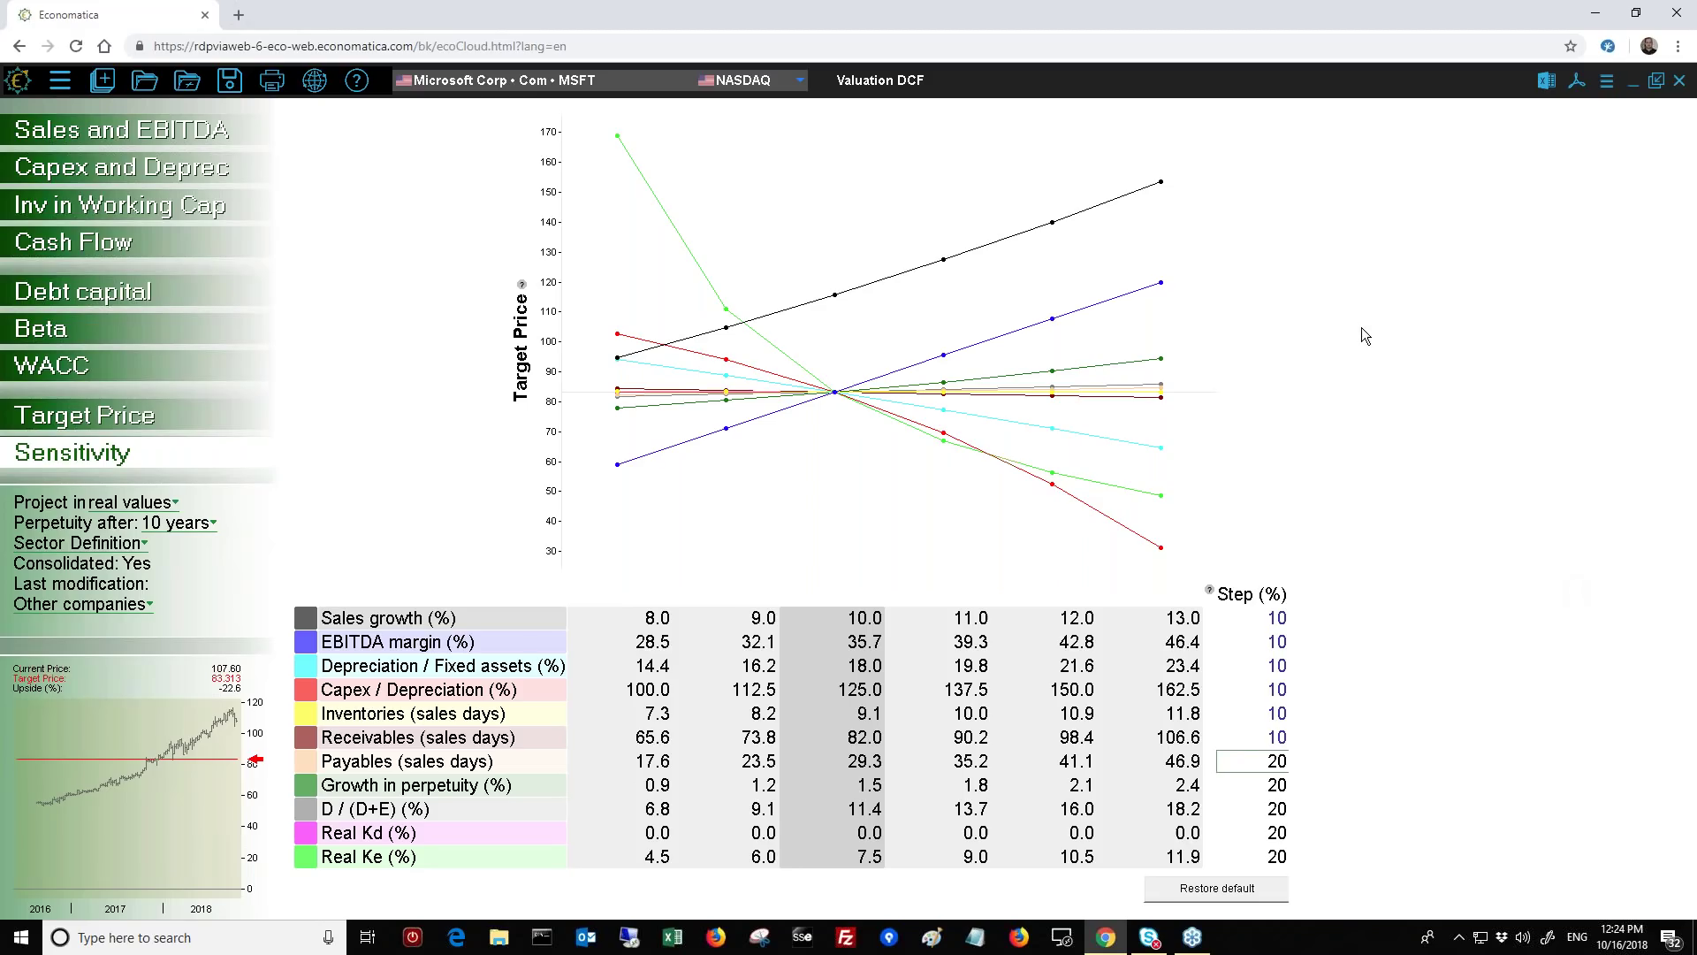
# Step: Review the valuation's country reference parameters and the USA choices for domestic nominal debt security, leaving them without changes
pyautogui.click(1606, 83)
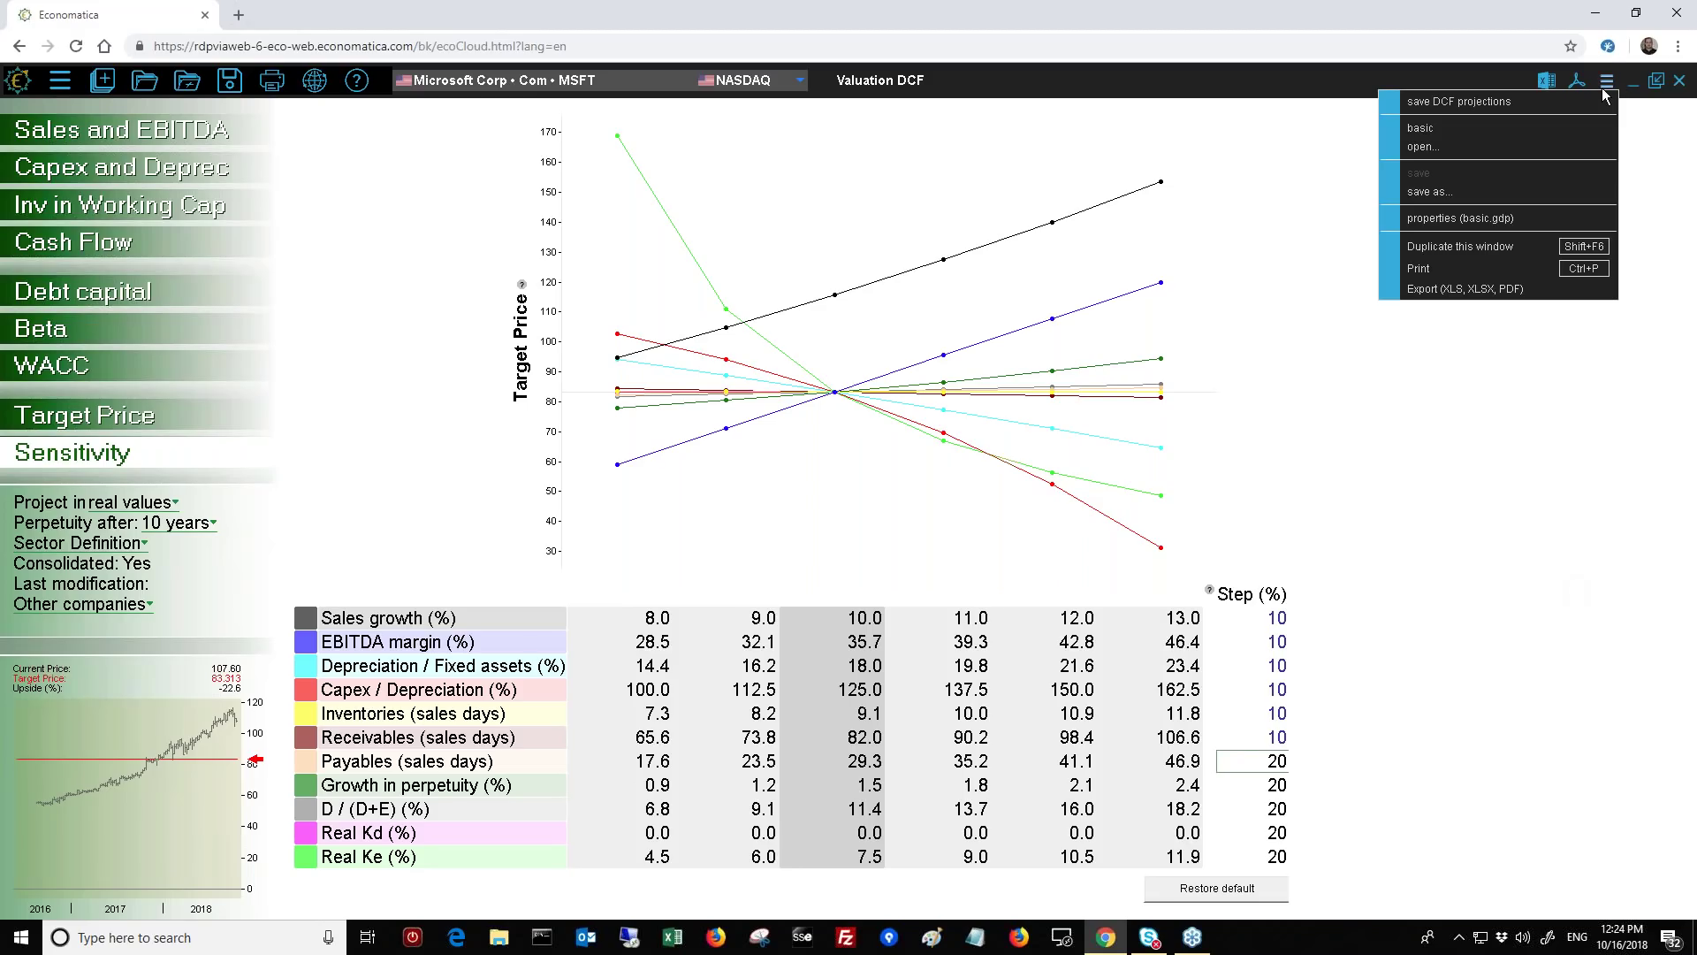
pyautogui.click(1429, 221)
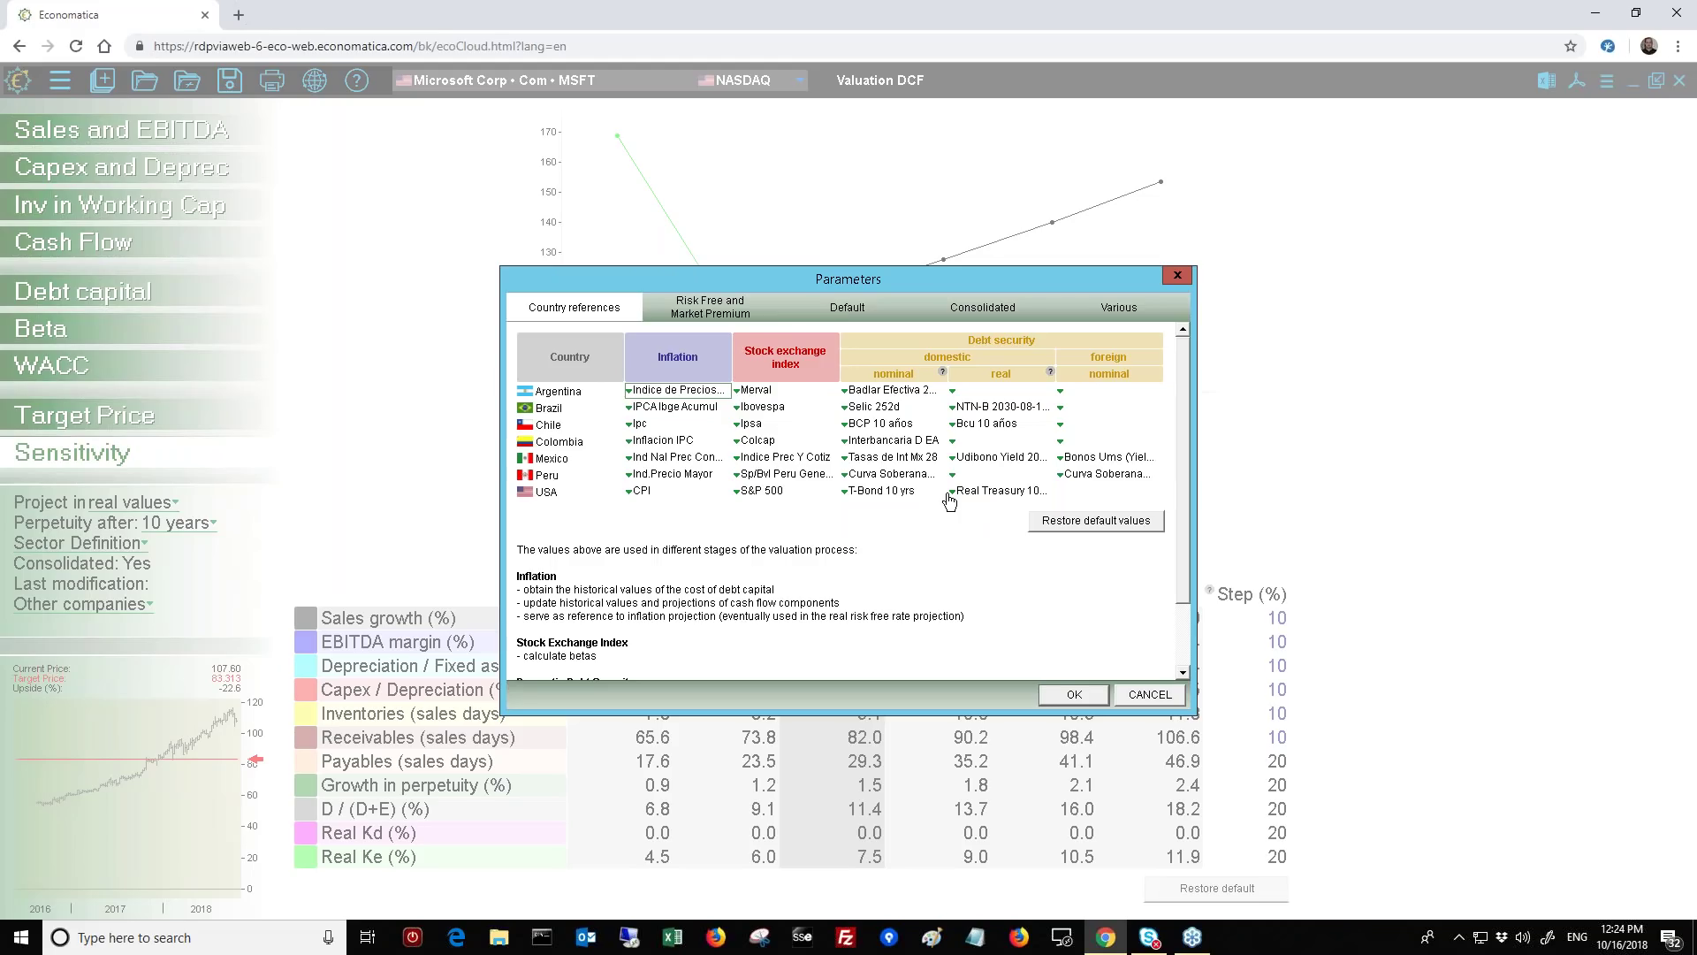
pyautogui.click(845, 495)
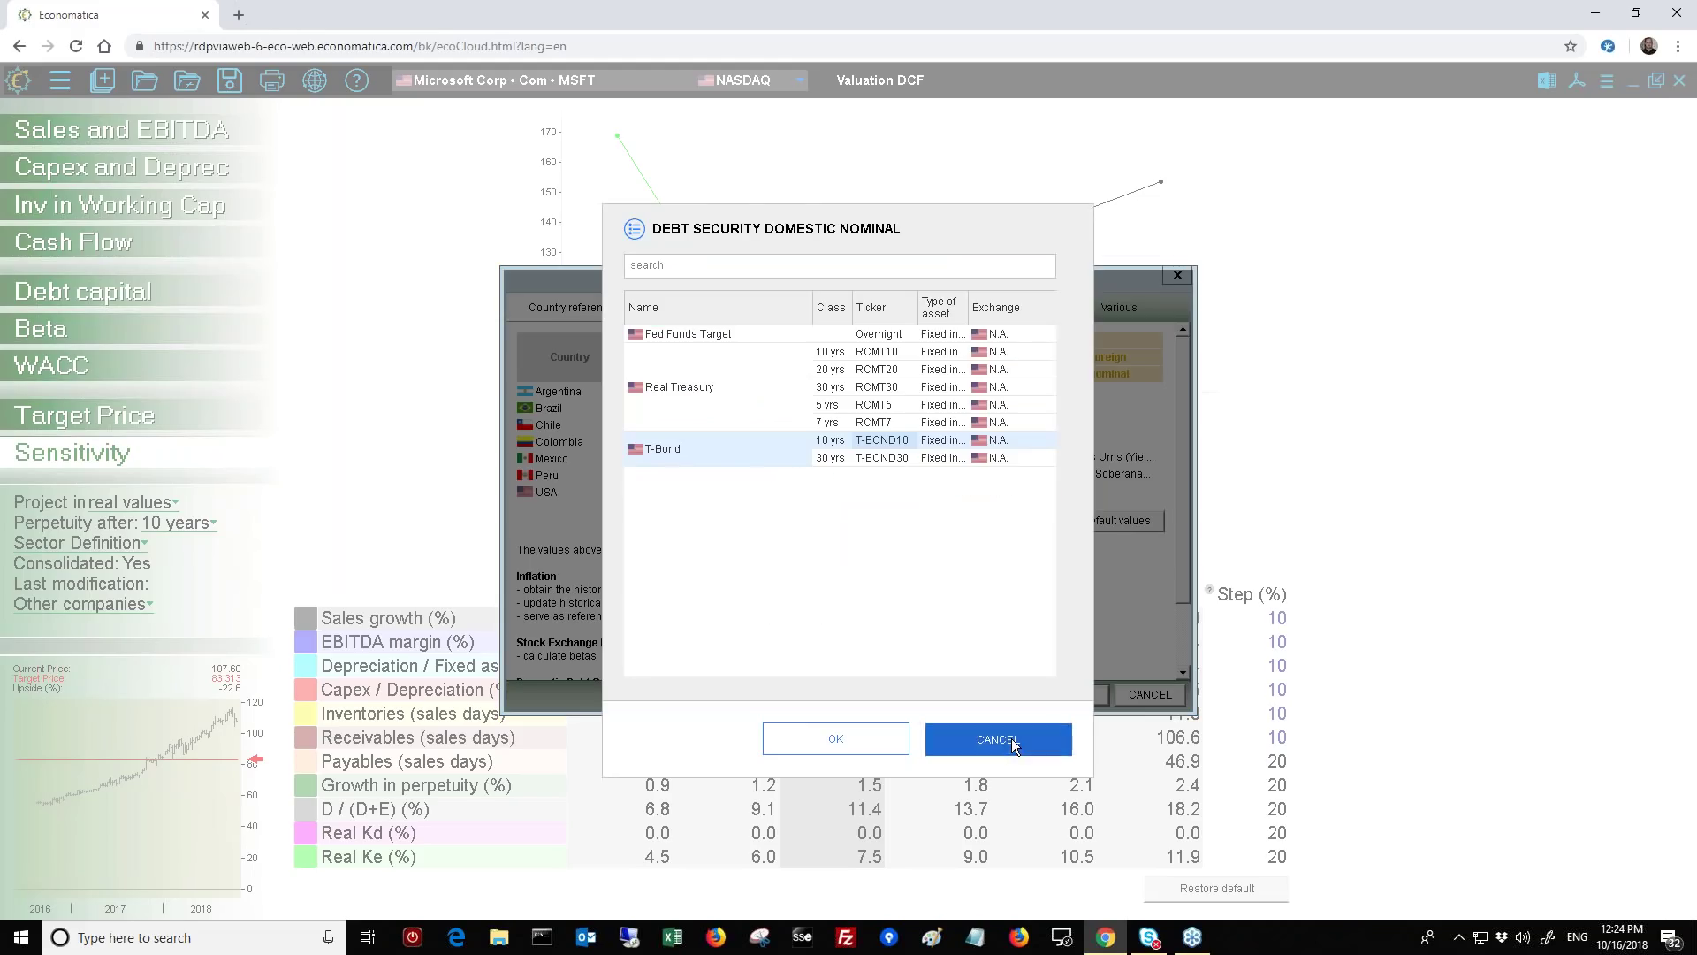
pyautogui.click(999, 740)
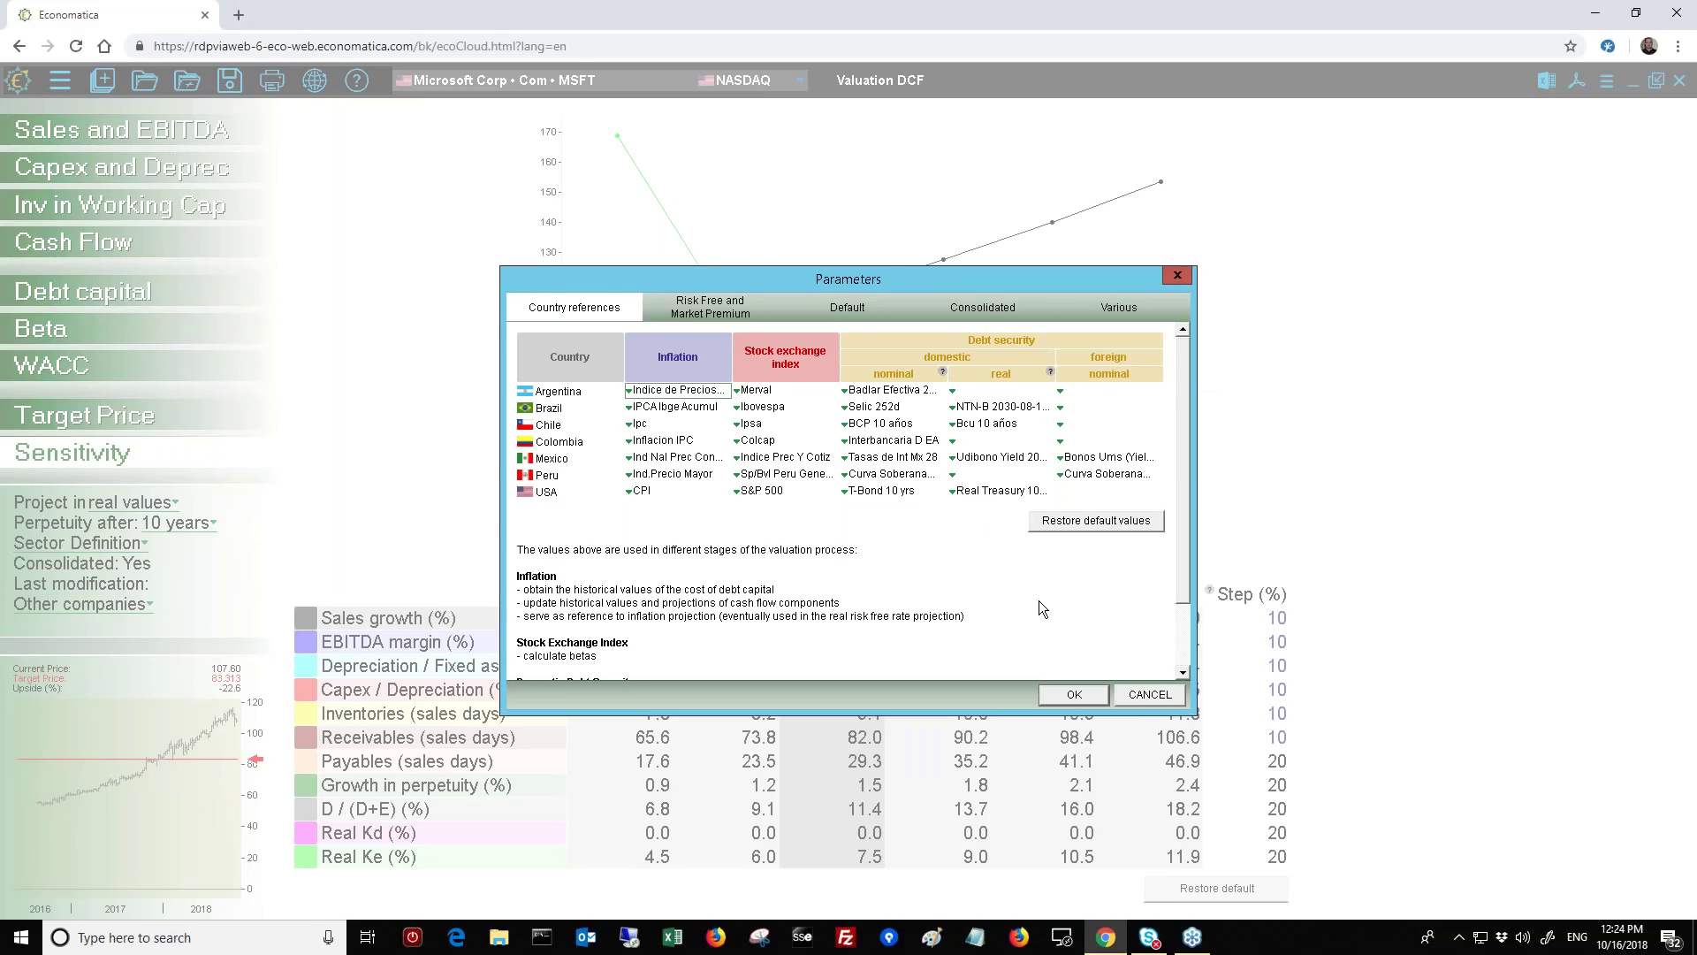
pyautogui.click(1143, 693)
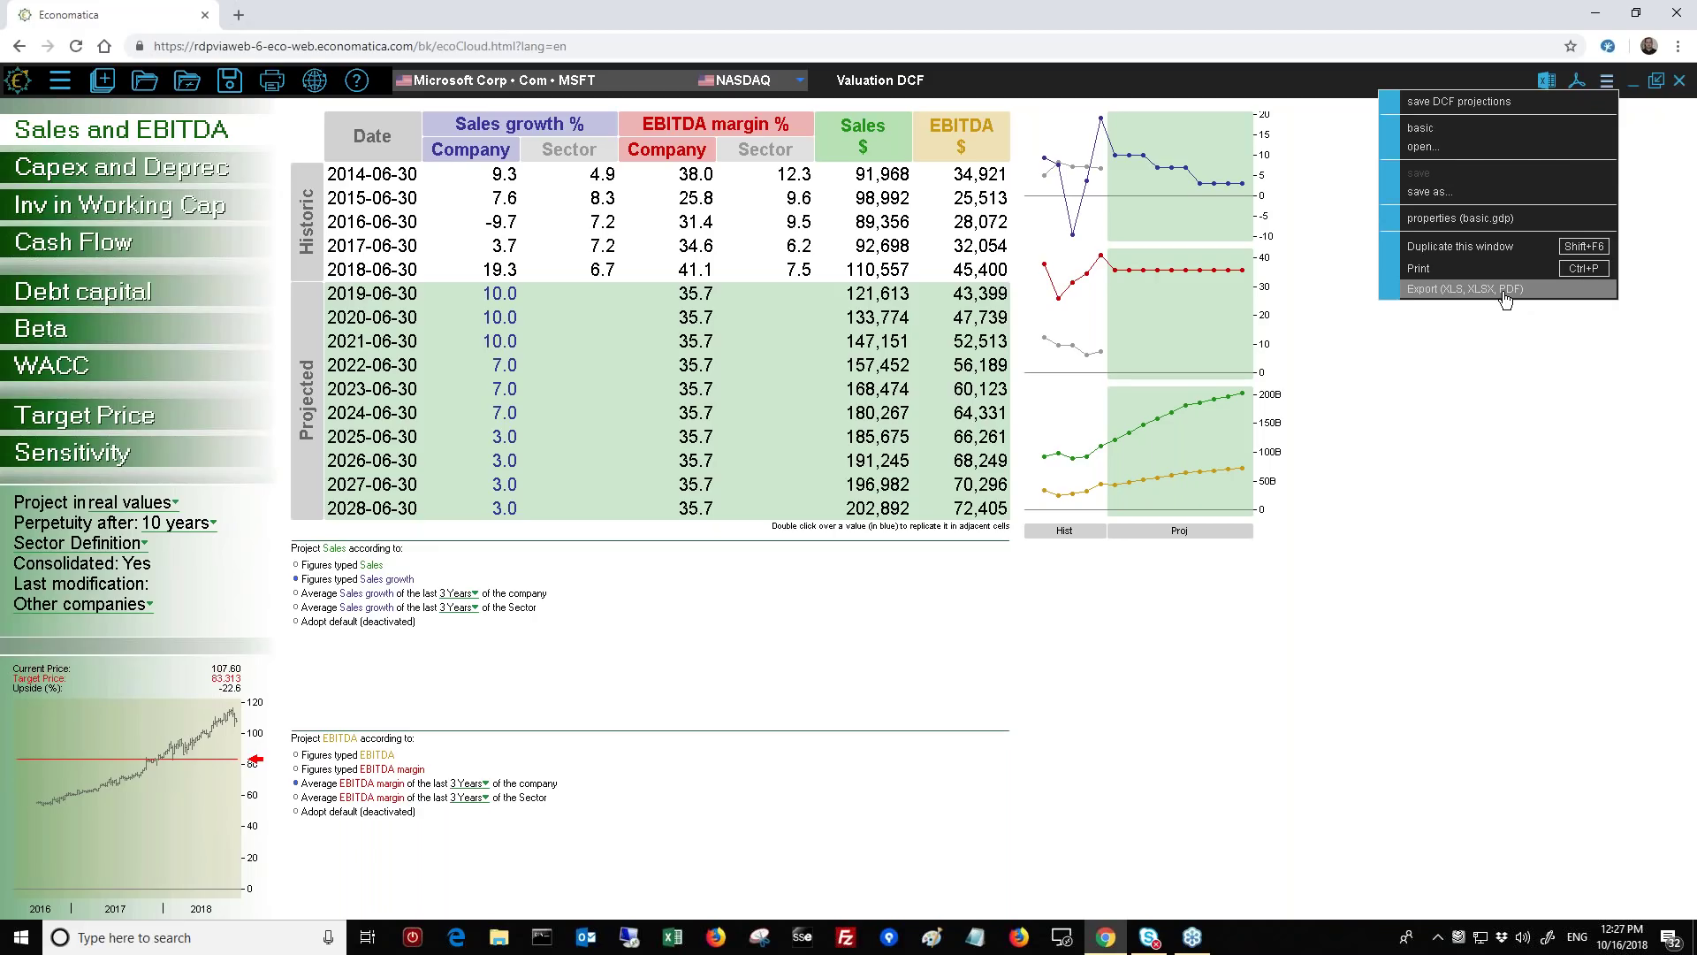
# Step: Open the valuation's export option (XLS, XLSX, PDF)
pyautogui.click(1497, 291)
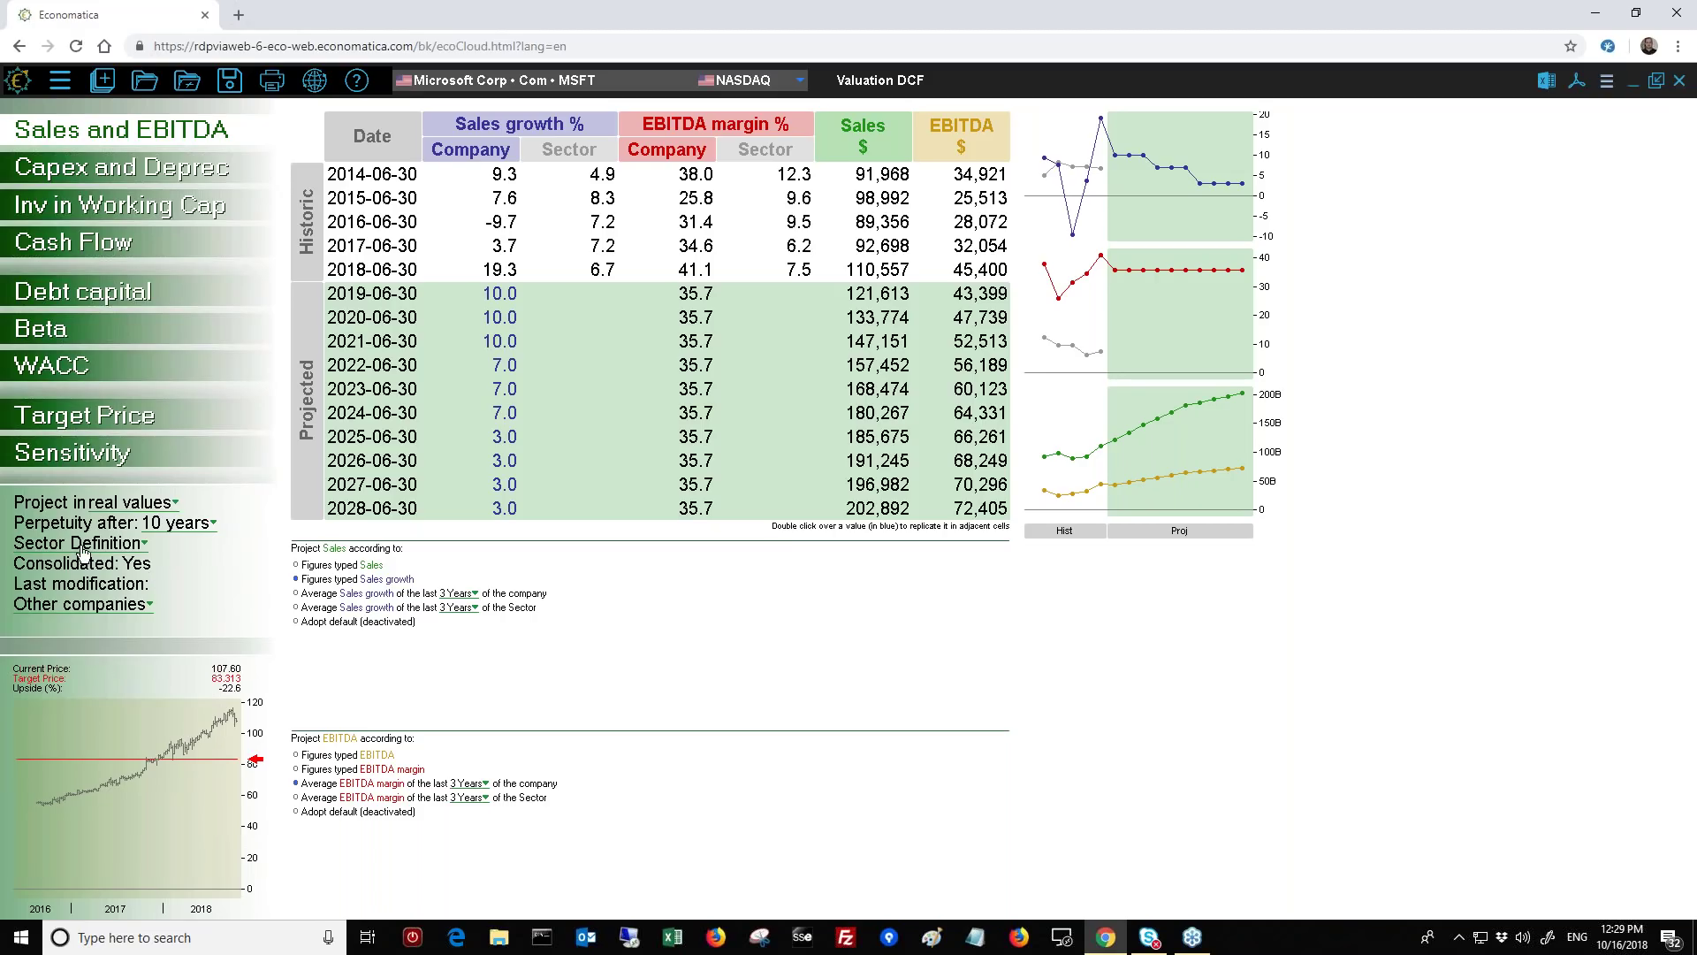
# Step: In Sector Definition, review the sectorial classification choices for all components and the companies behind the Sales growth sector figure
pyautogui.click(141, 544)
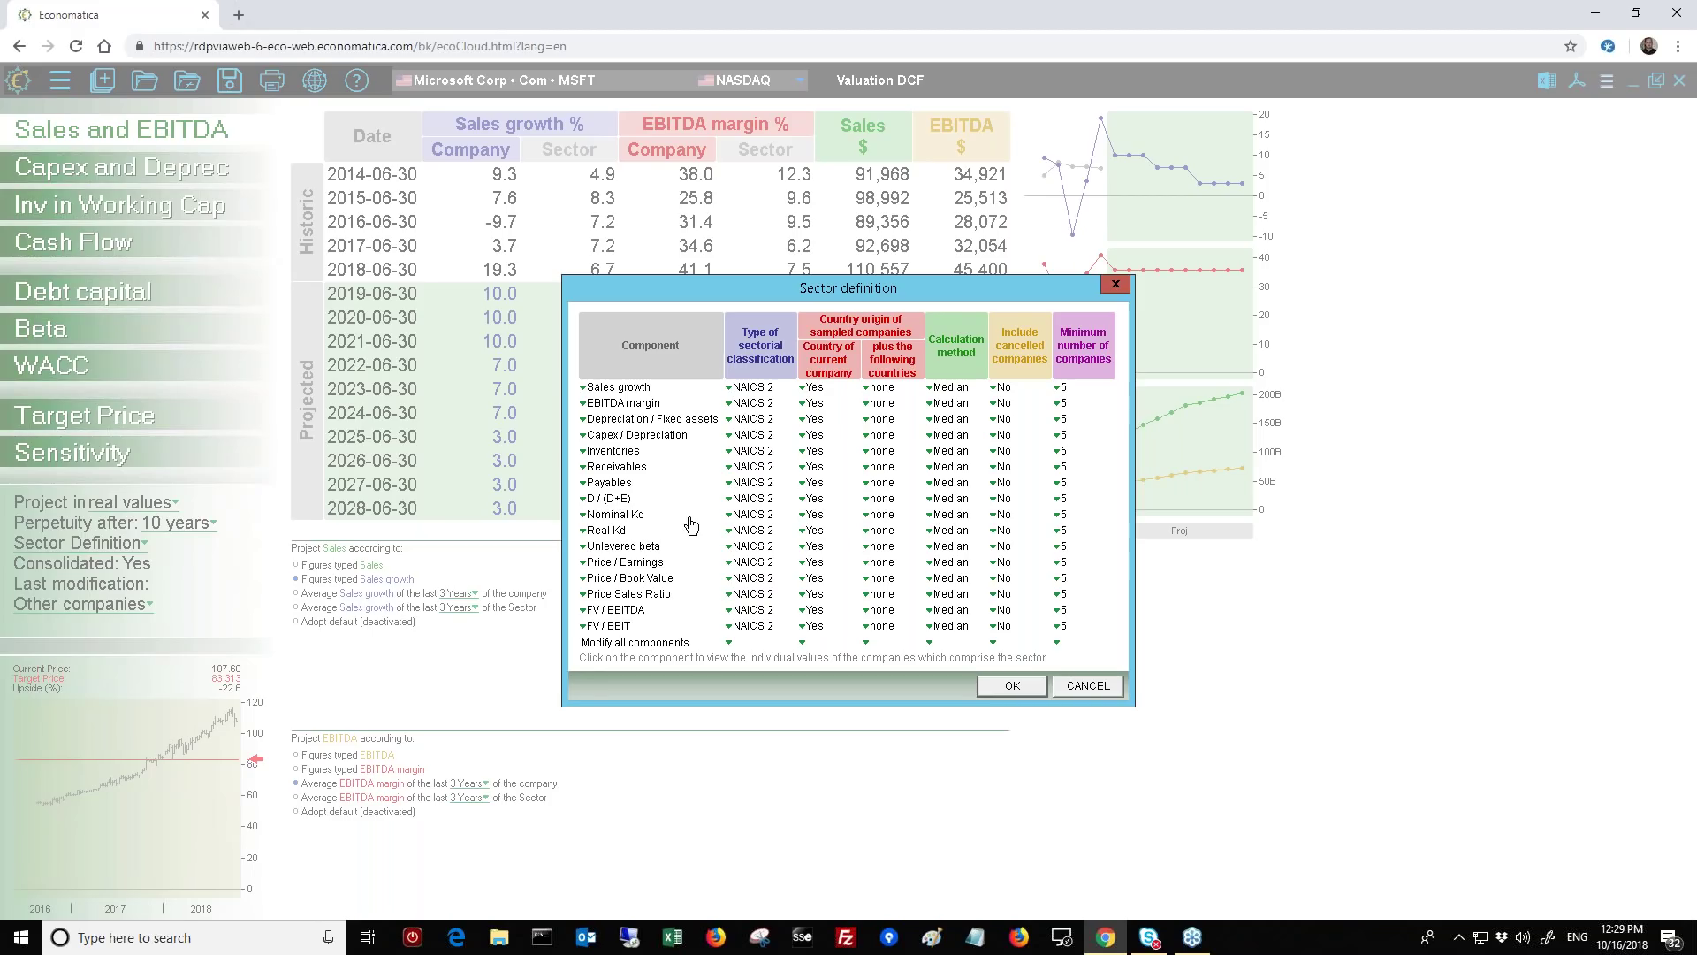
pyautogui.click(730, 644)
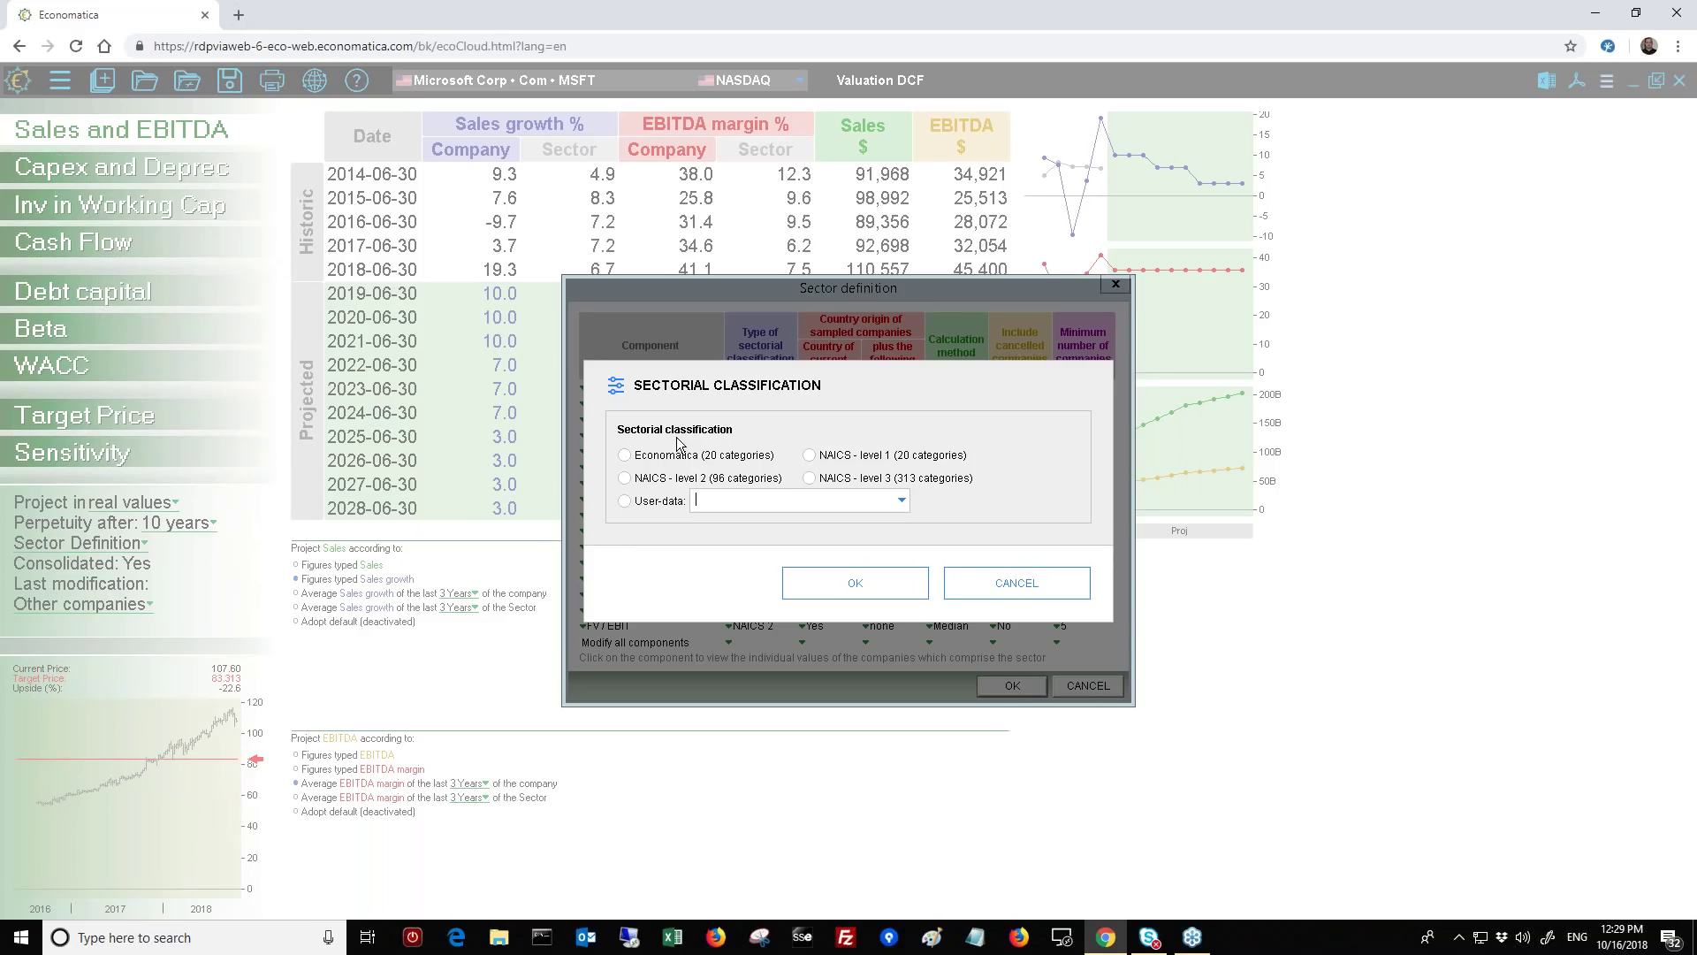
pyautogui.click(1004, 585)
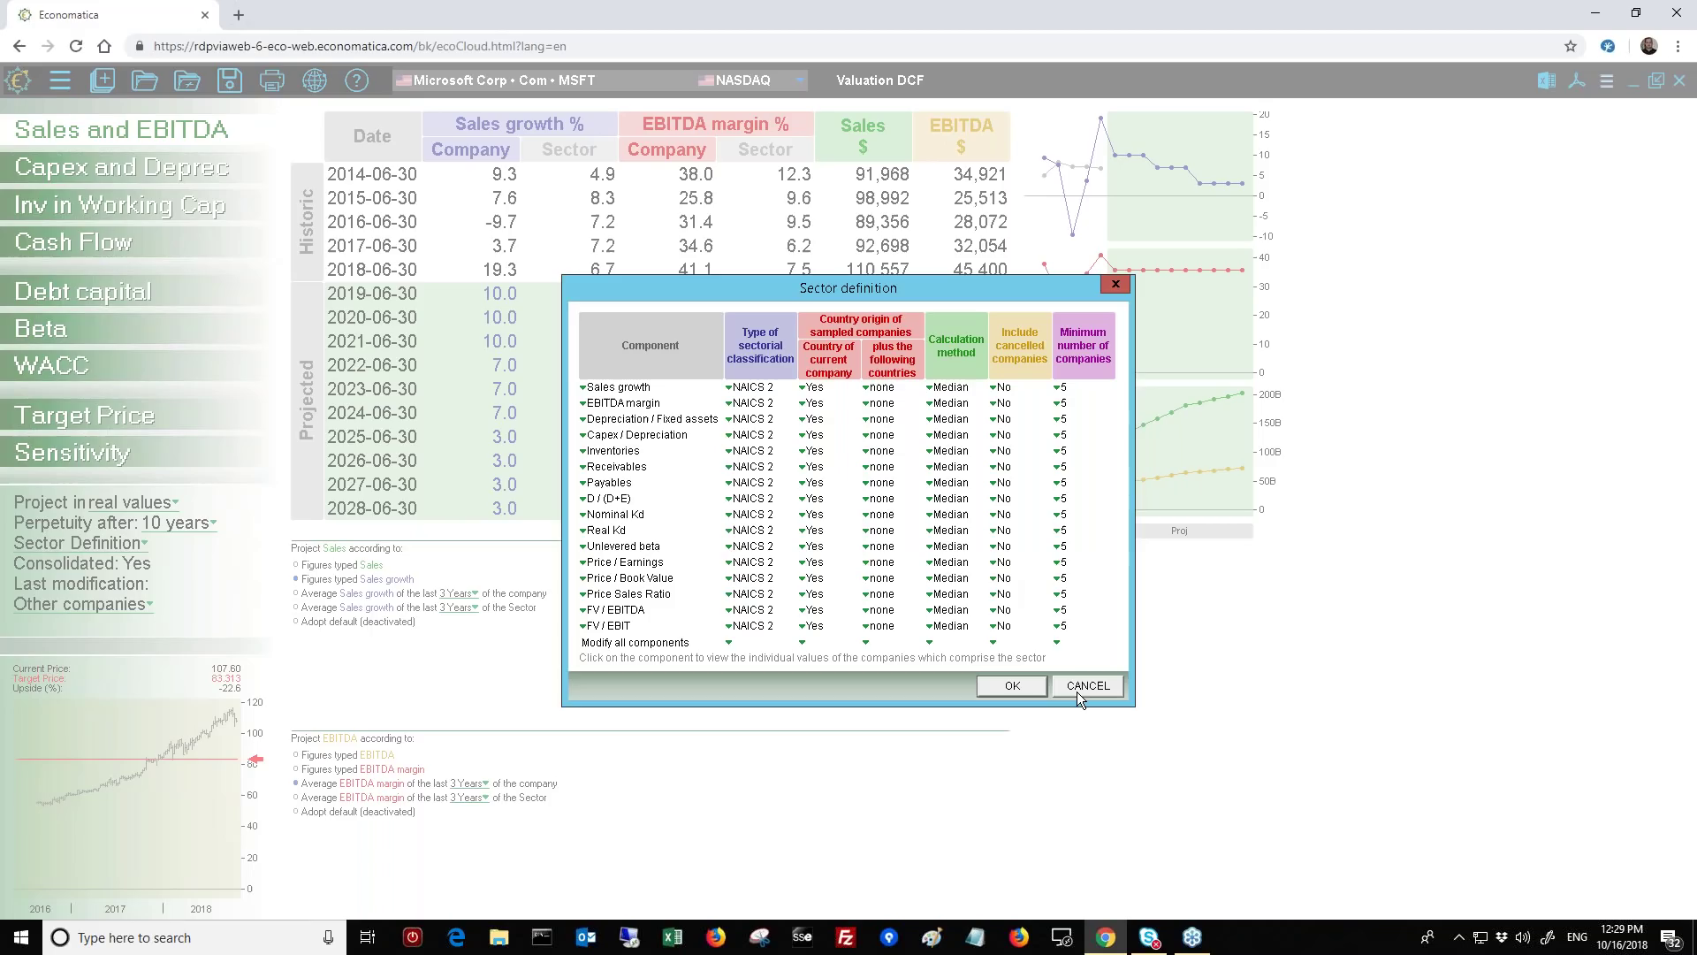
pyautogui.click(634, 389)
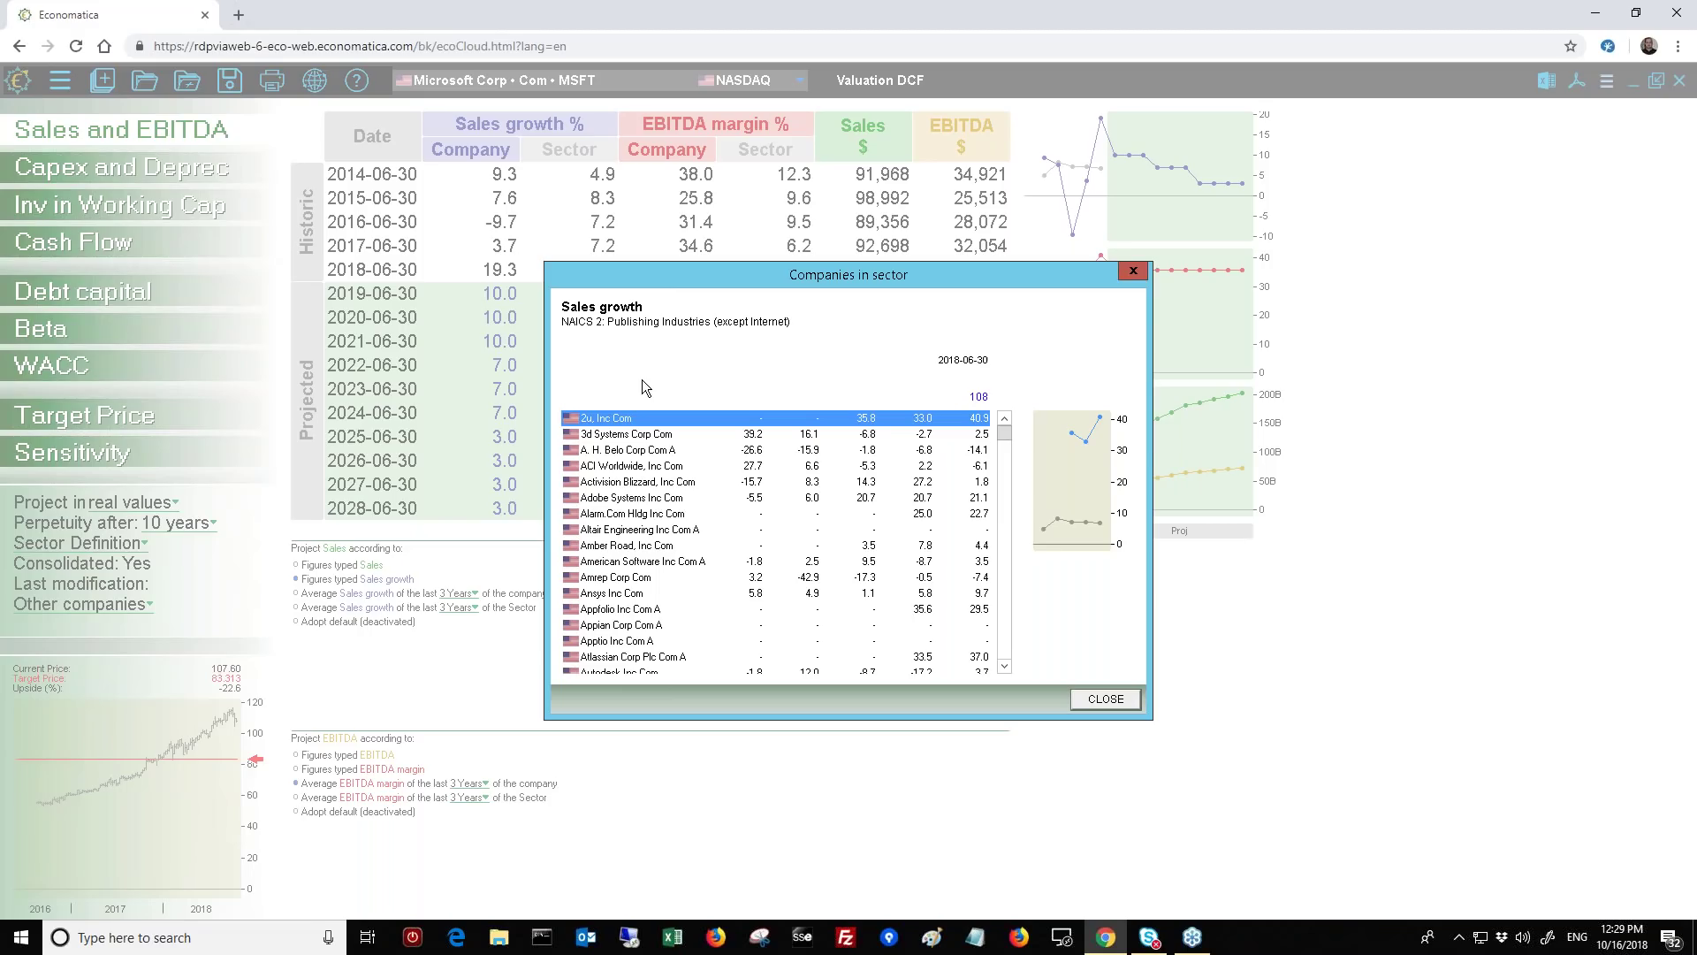
pyautogui.click(1119, 698)
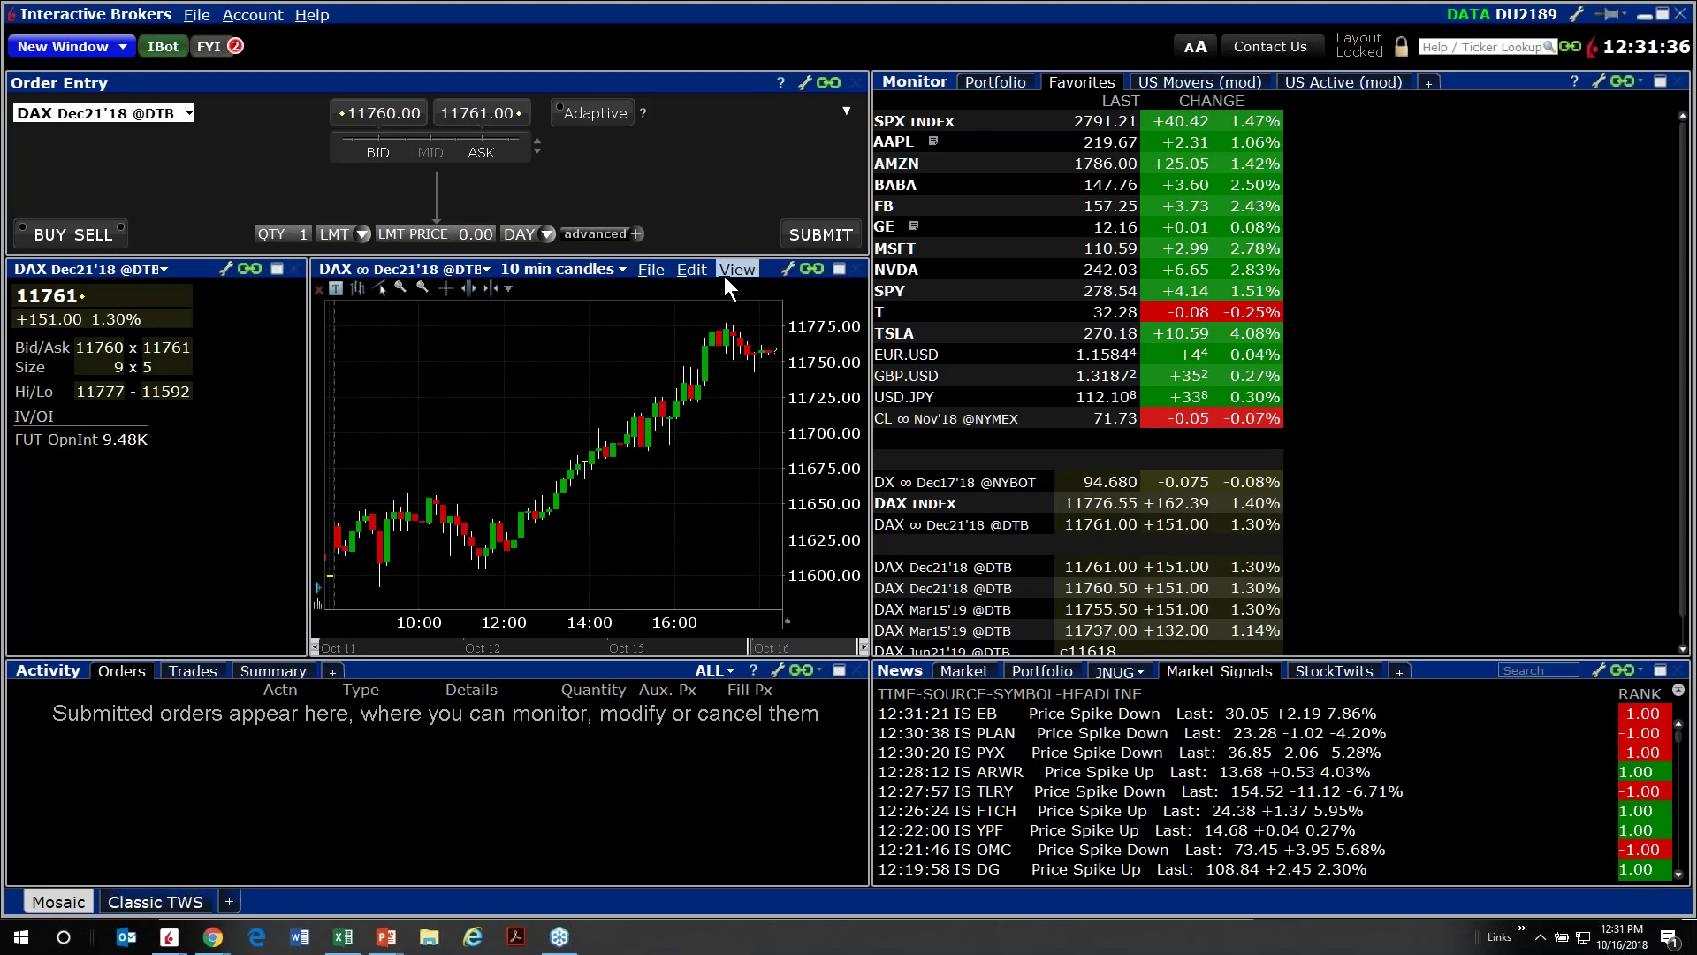
# Step: Switch to Interactive Brokers TWS and open the Economatica page from its analyst research tools
pyautogui.click(123, 51)
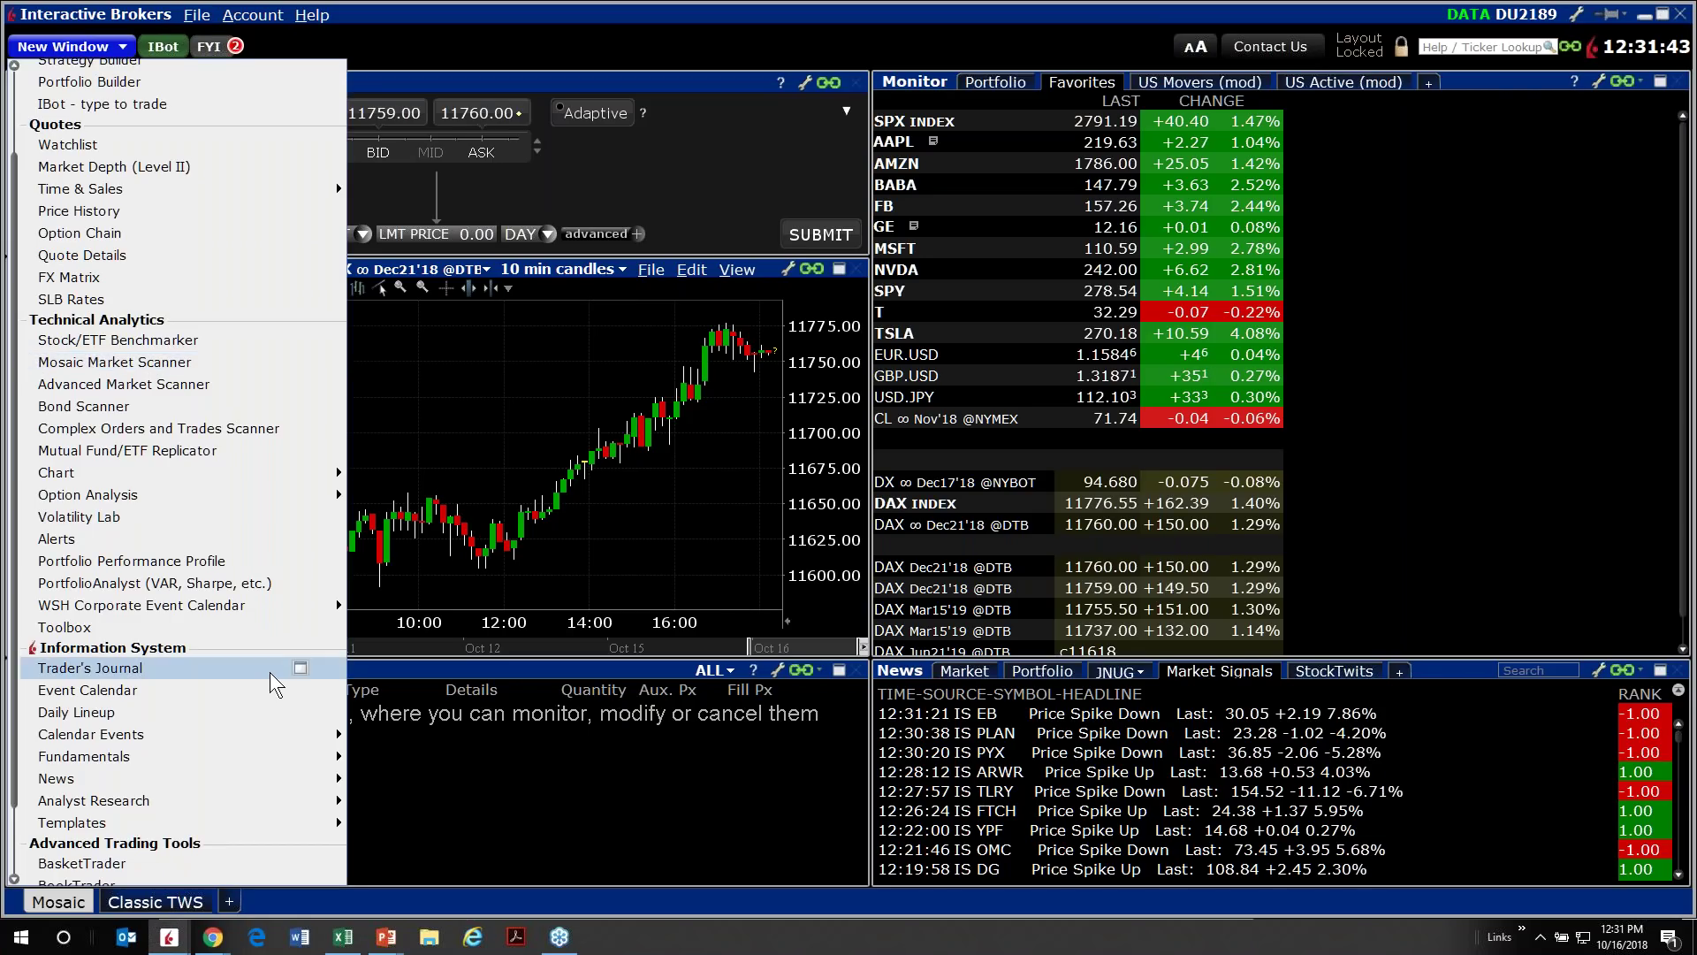
pyautogui.scroll(-2, 240, 845)
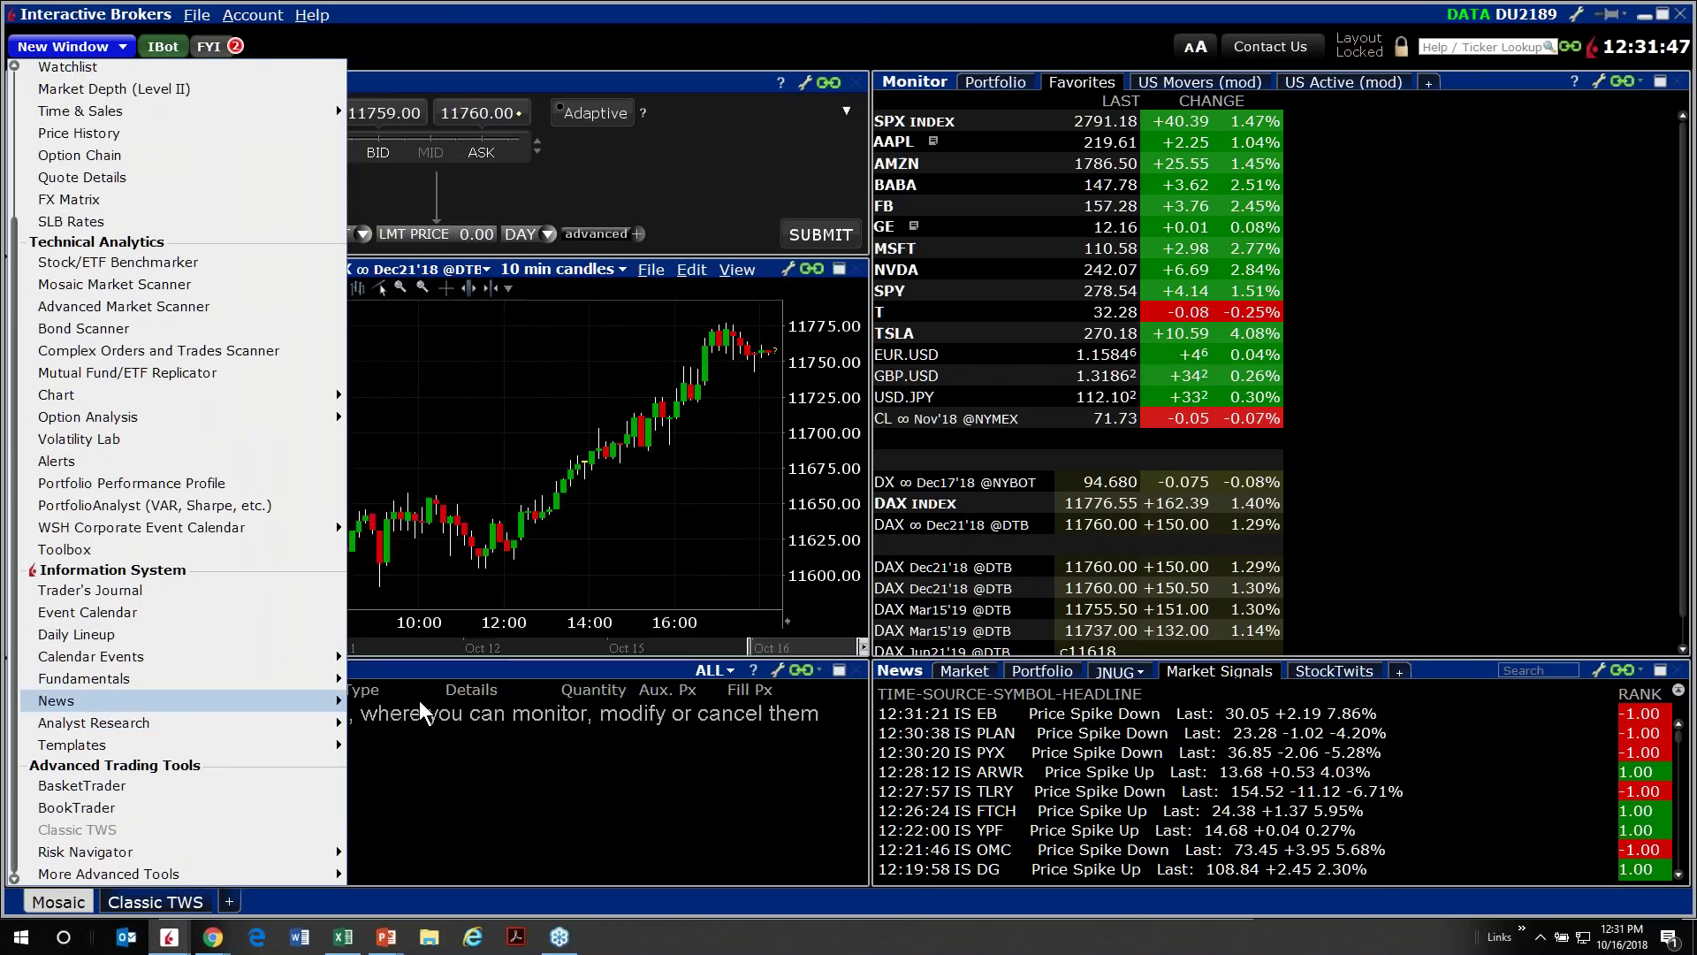
pyautogui.moveTo(272, 728)
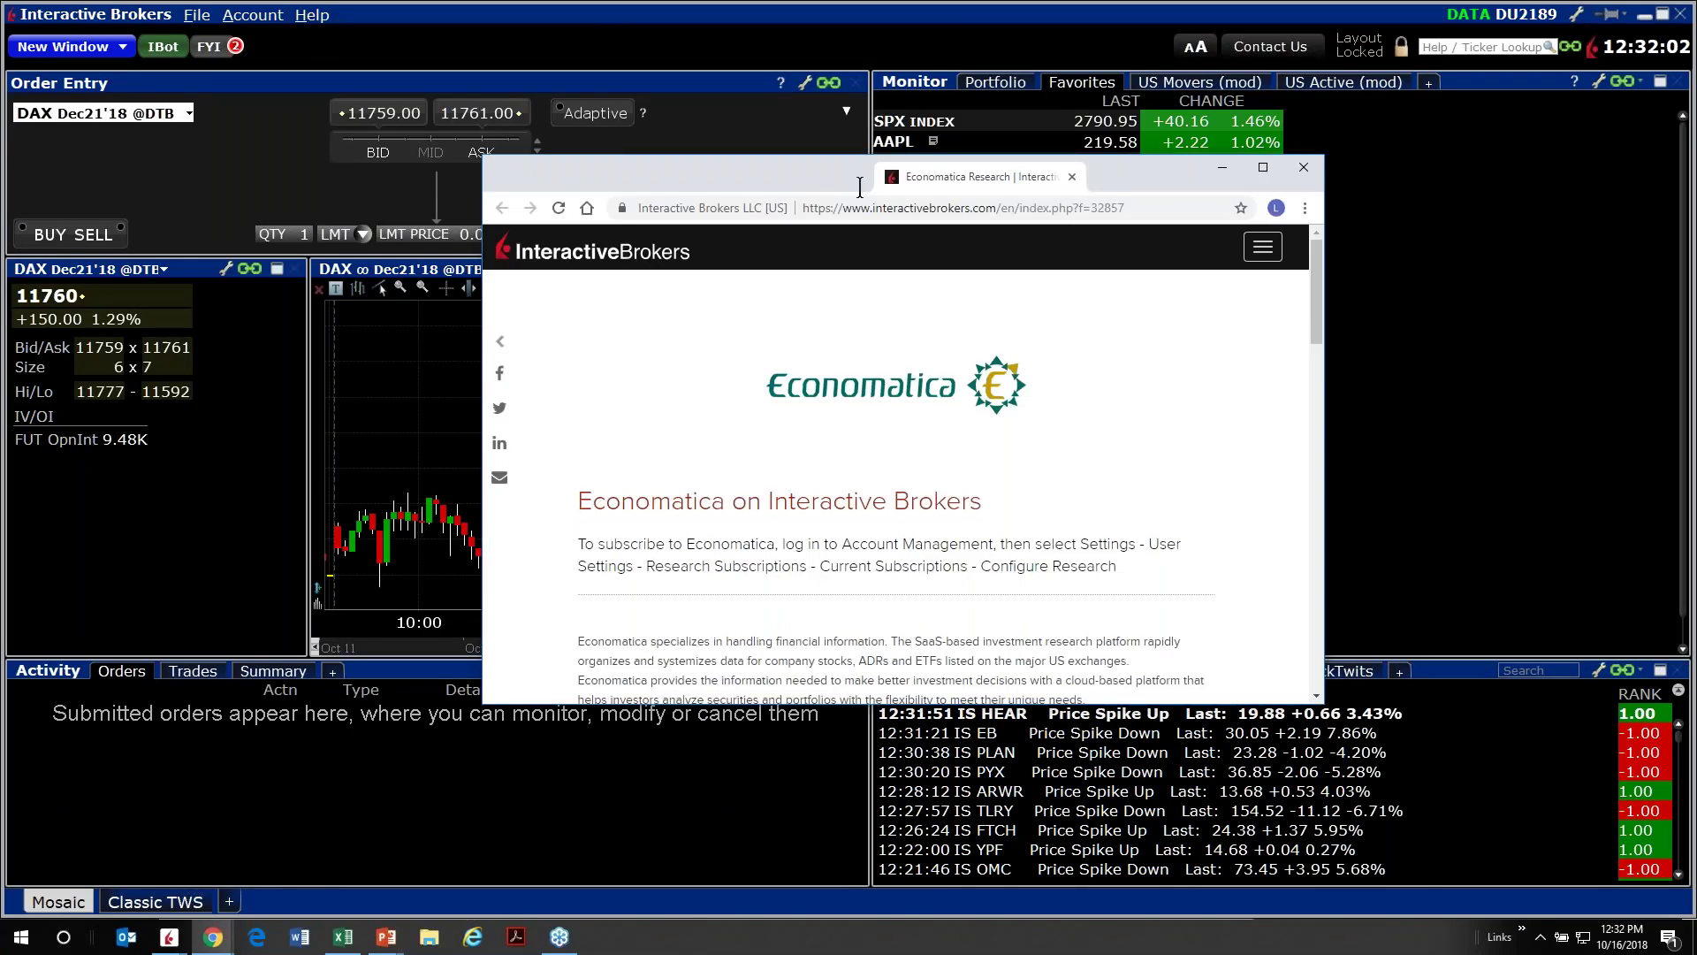
# Step: Maximize the Economatica page and look for Research, News and Market Data among the website's pricing topics
pyautogui.moveTo(859, 188); pyautogui.dragTo(619, 2)
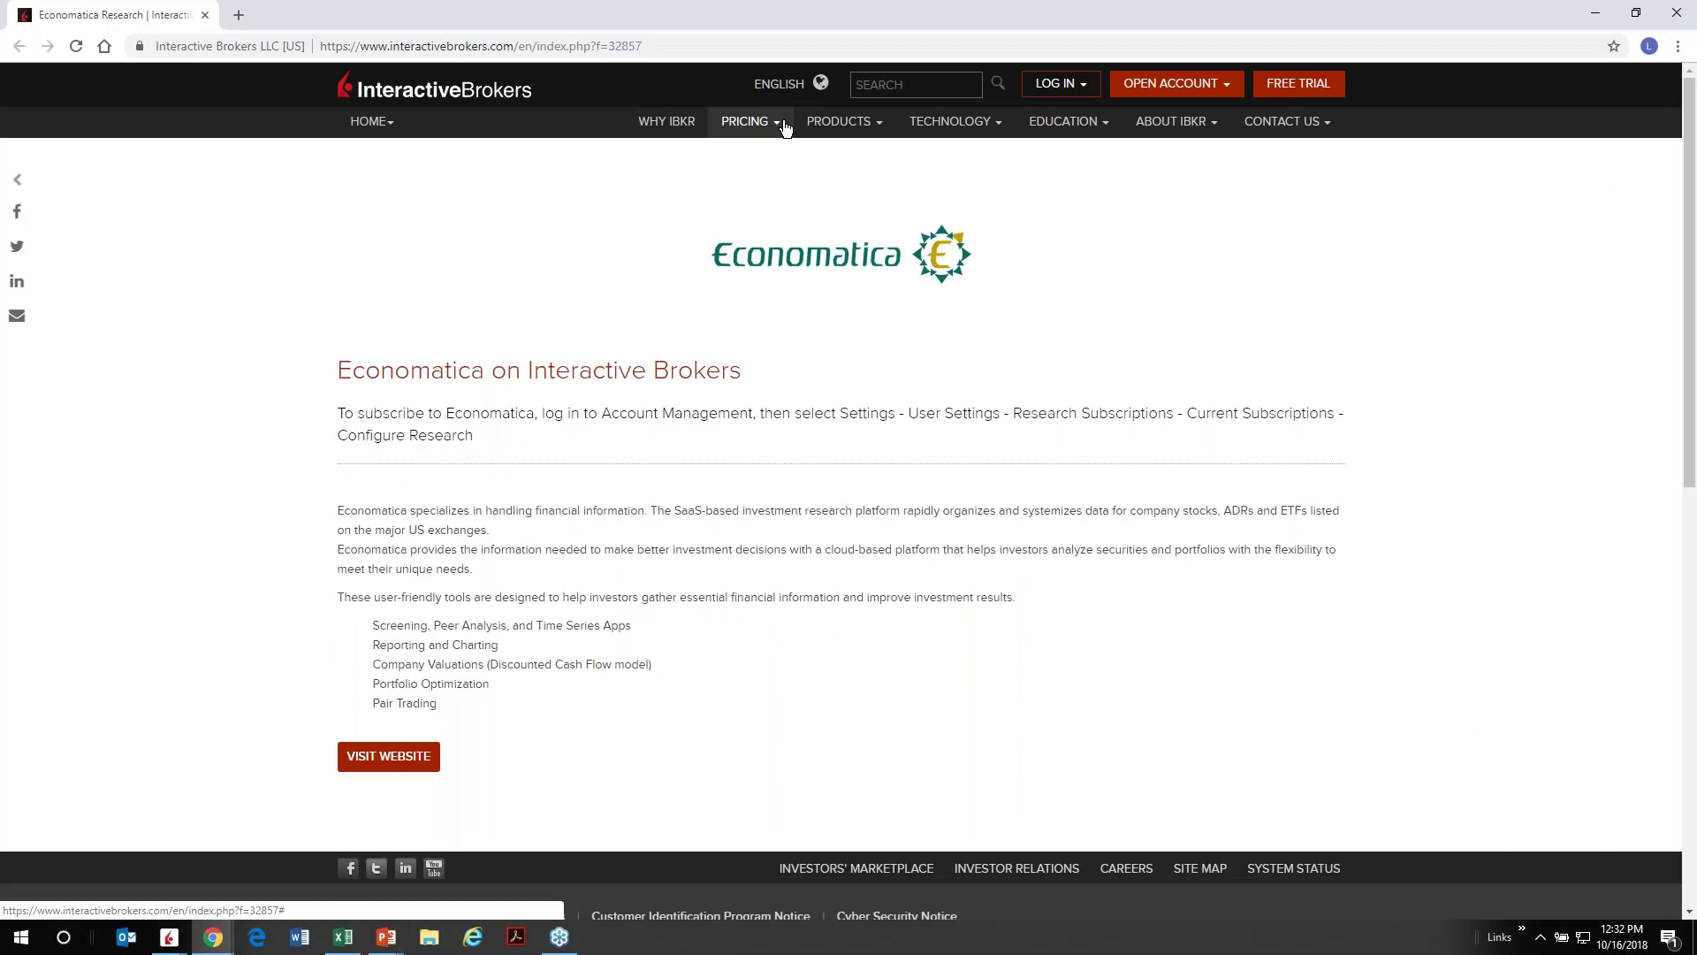
pyautogui.moveTo(783, 128)
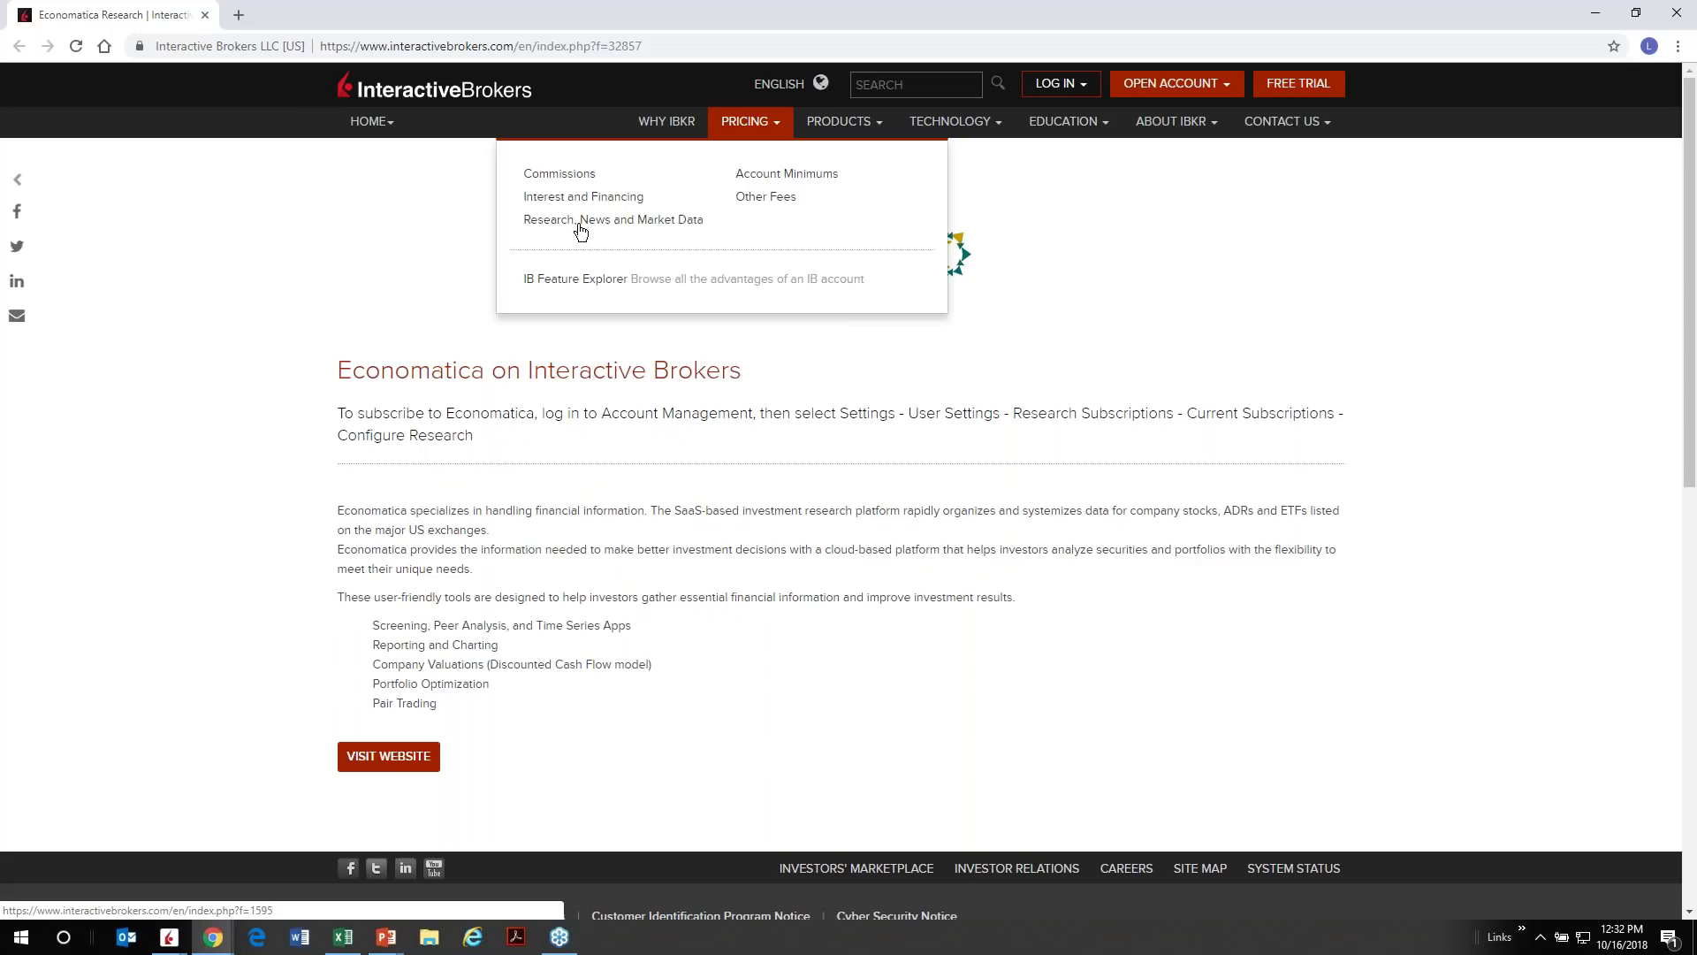